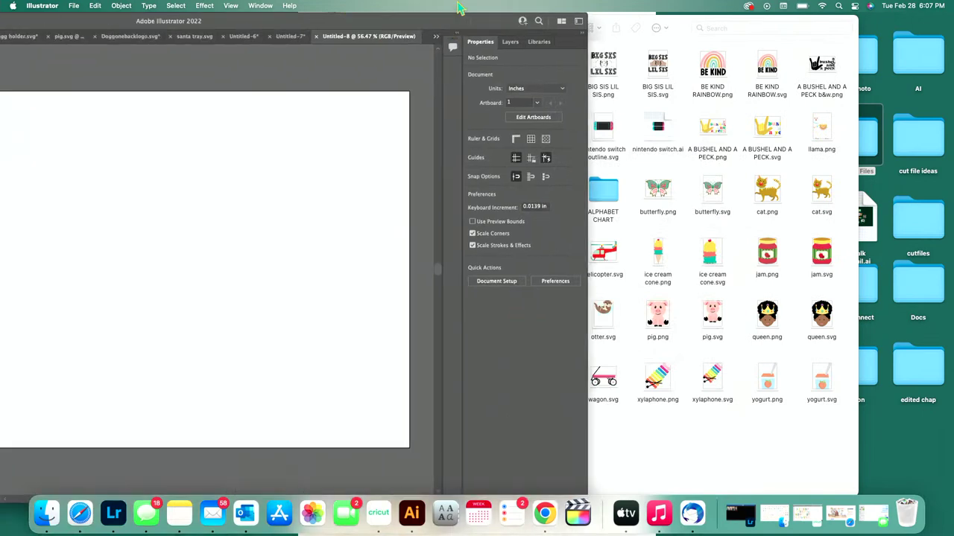
- Open pig.svg from the Finder folder in Illustrator
left_click_drag(712, 313, 376, 53)
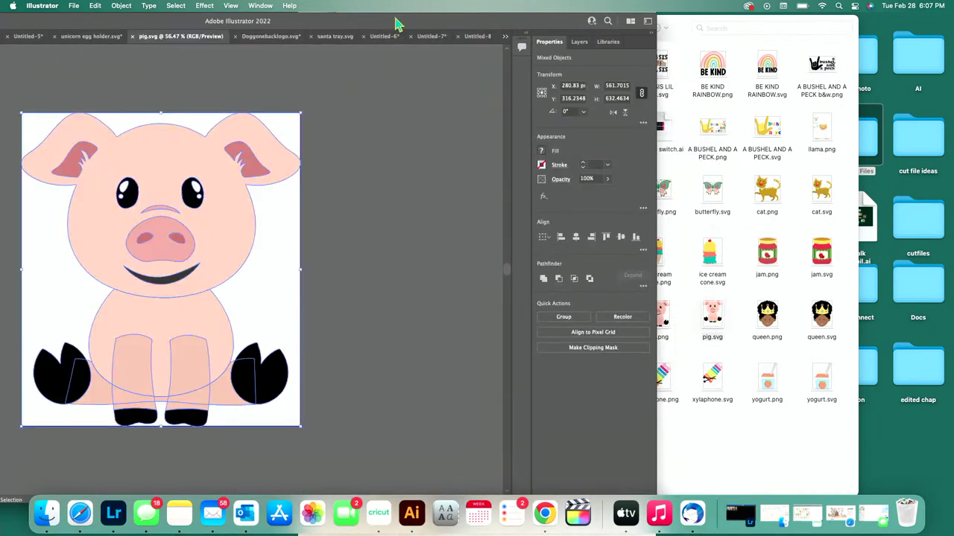
double_click(656, 65)
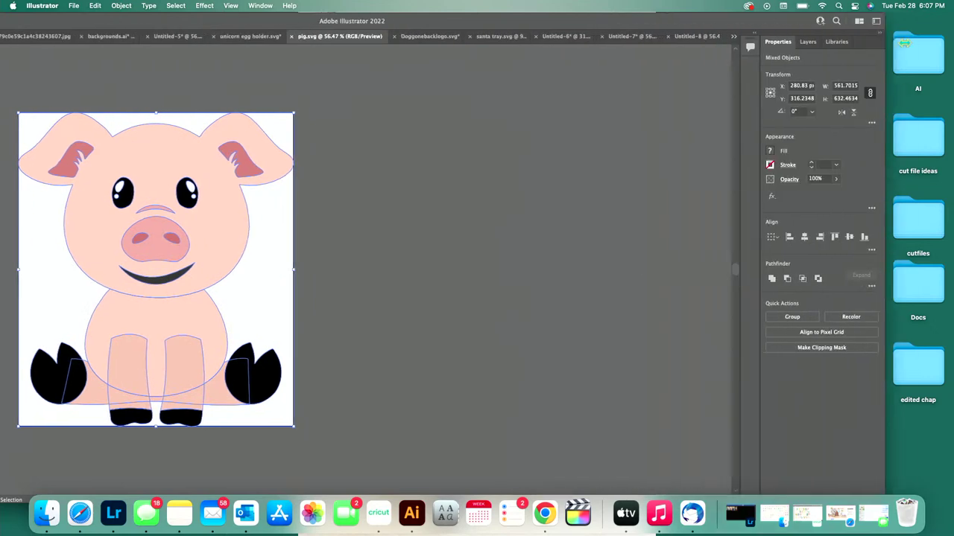
scroll(374, 208, "down", 2)
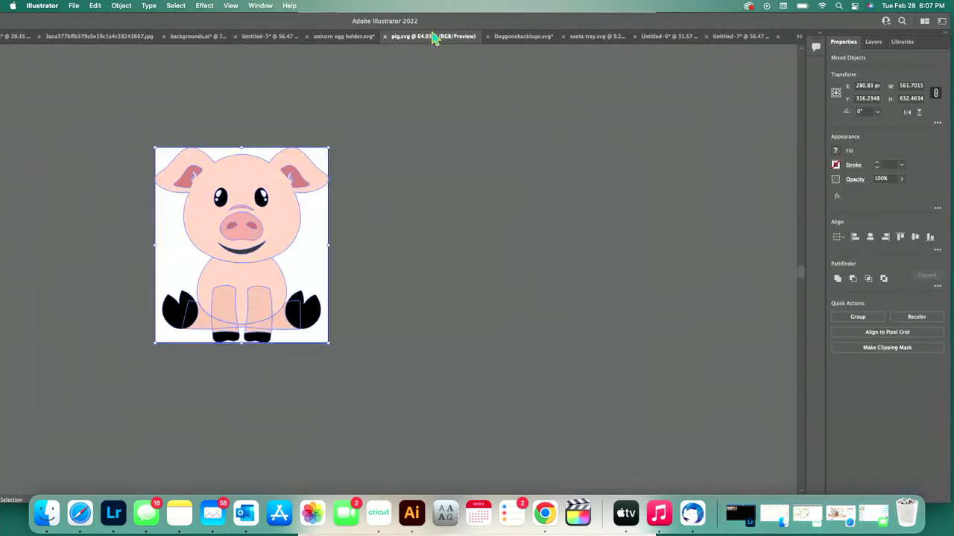
- Reposition the Illustrator window so its whole workspace, including the tools, fits on the screen
left_click_drag(451, 19, 369, 18)
left_click_drag(870, 68, 843, 67)
left_click(851, 74)
left_click(621, 29)
mouse_move(748, 17)
left_mouse_down()
mouse_move(897, 16)
mouse_move(756, 18)
left_mouse_up()
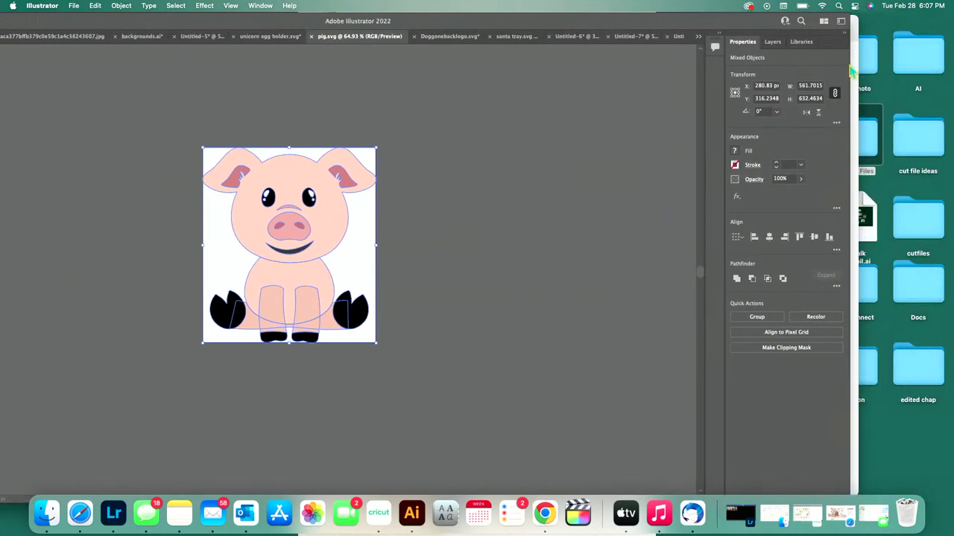
left_click_drag(858, 71, 778, 67)
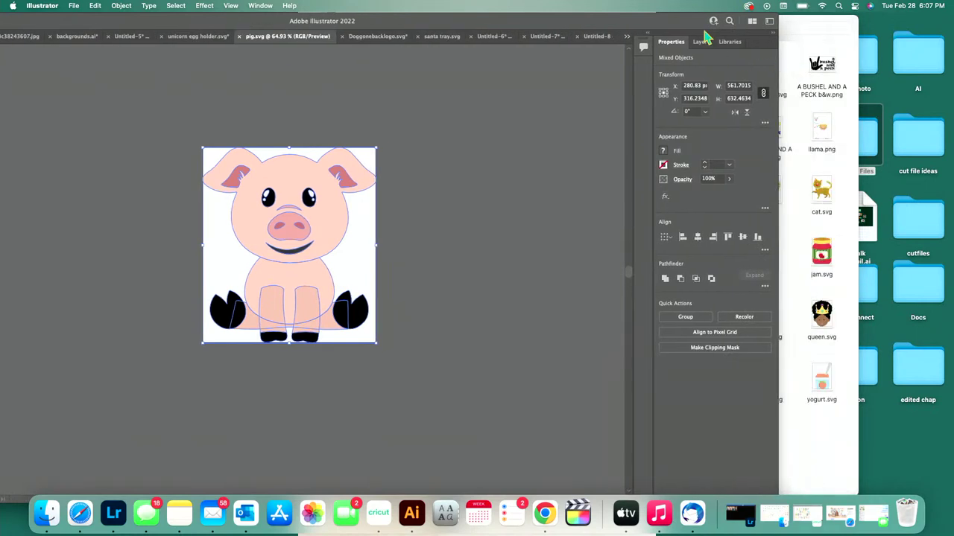
double_click(699, 24)
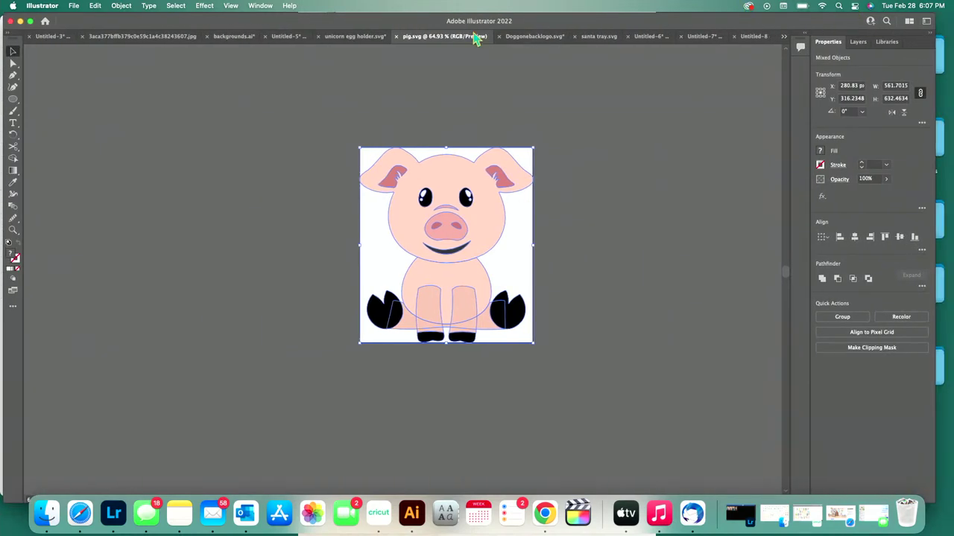
- Switch to unicorn egg holder.svg and examine its coloured front, solid backing shape and base piece
left_click(362, 38)
left_click(556, 262)
key("BackSpace")
scroll(556, 263, "left", 5)
scroll(556, 263, "up", 3)
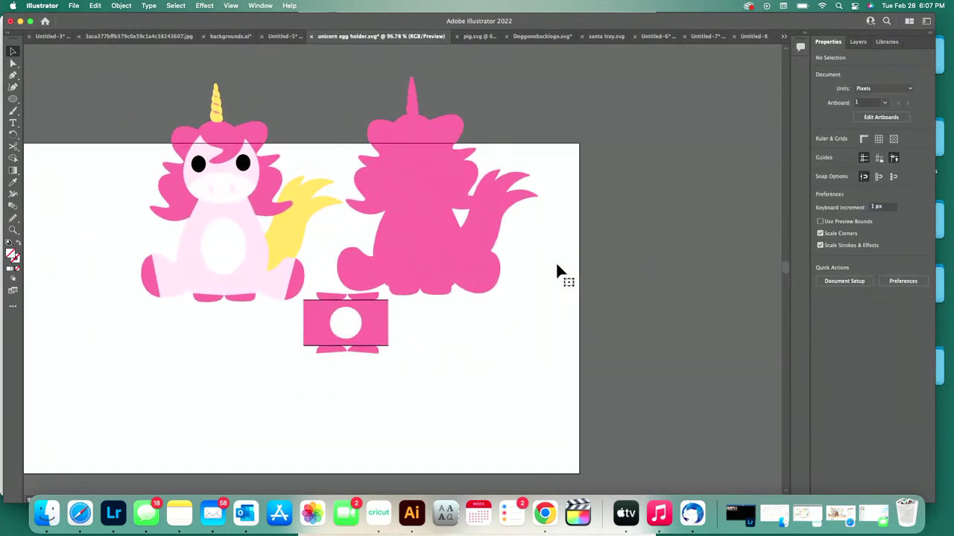
scroll(556, 265, "up", 2)
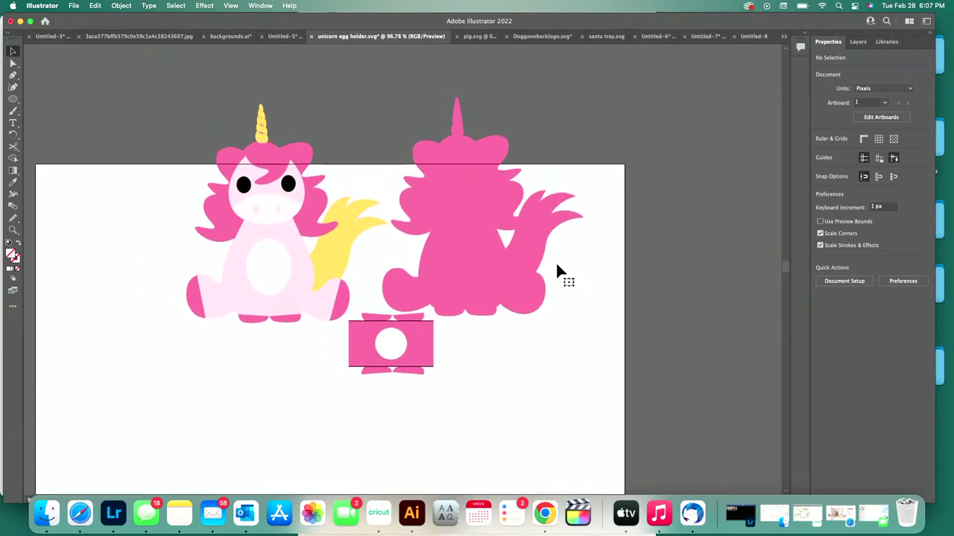
scroll(557, 270, "left", 2)
scroll(558, 270, "up", 1)
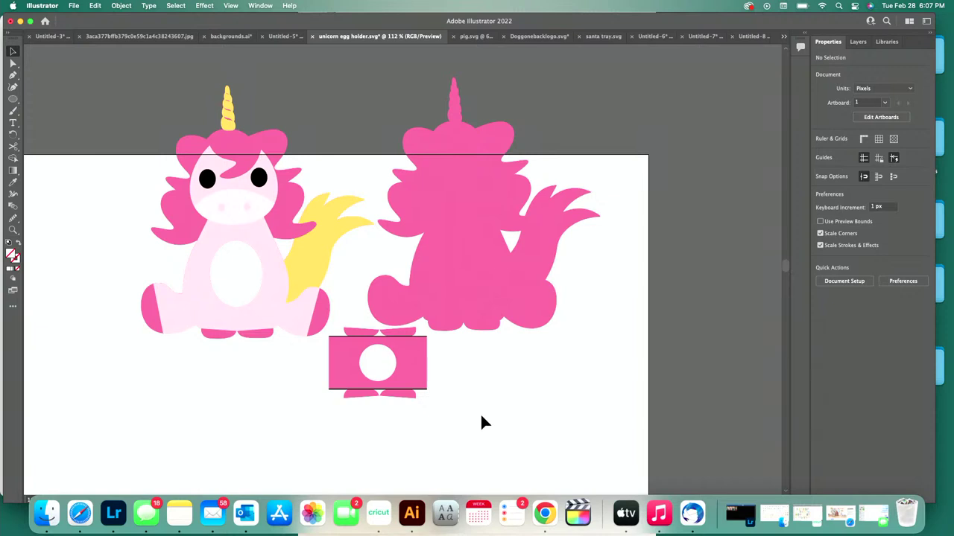
scroll(481, 423, "up", 5)
scroll(478, 432, "down", 3)
scroll(475, 435, "down", 3)
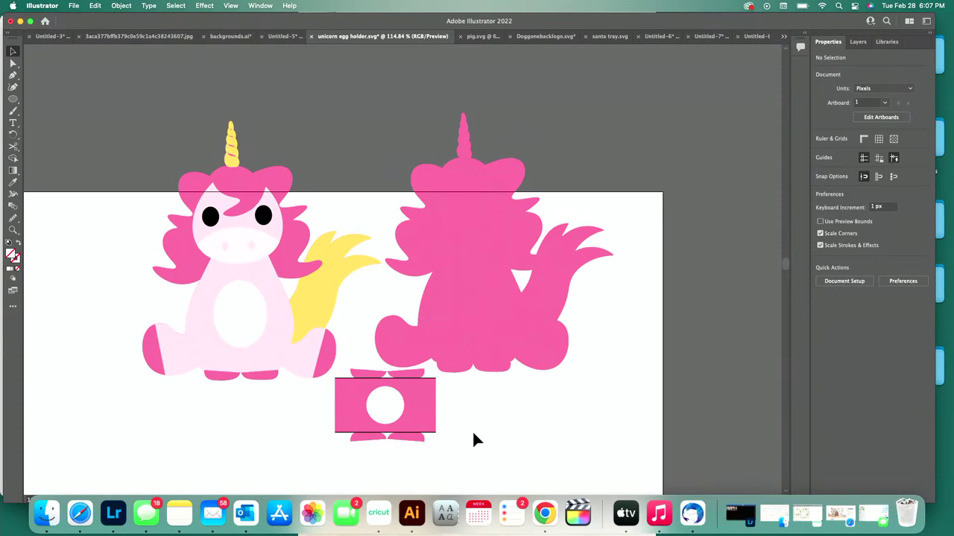
left_click(323, 321)
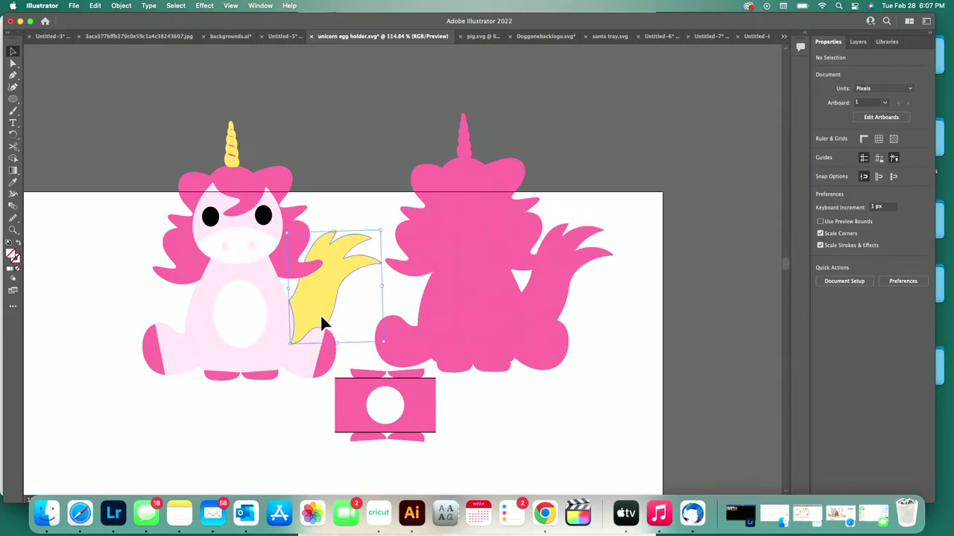
left_click(365, 196)
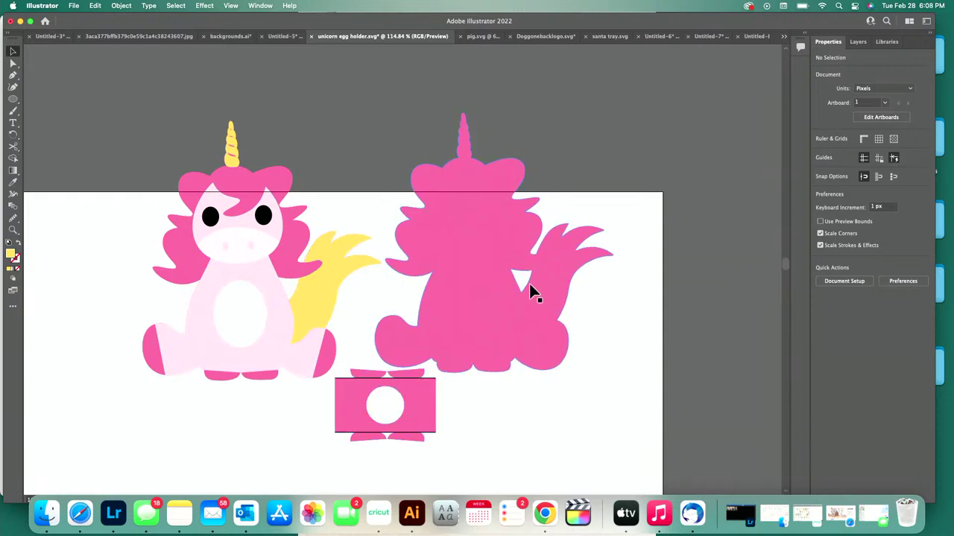
left_click(756, 36)
left_click_drag(748, 18, 740, 175)
key("super+0")
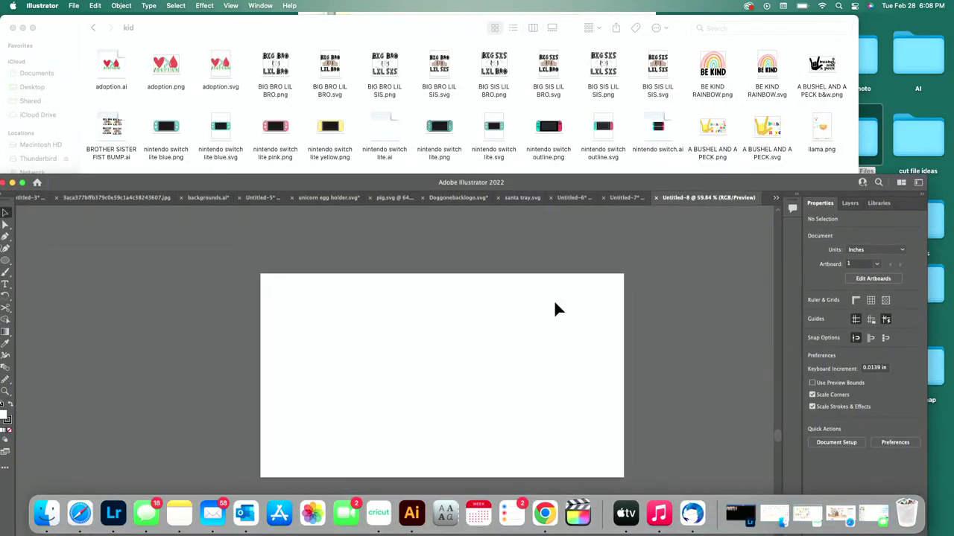
left_click(626, 198)
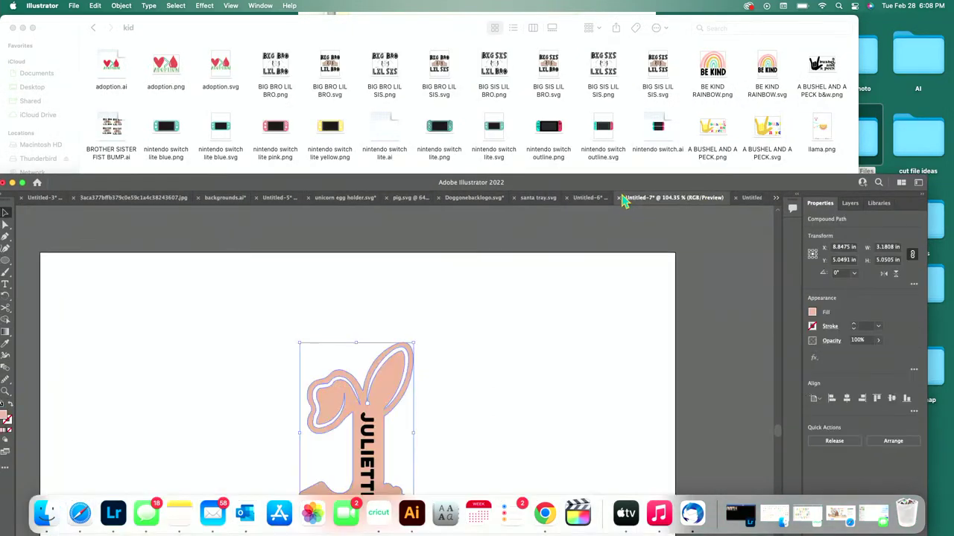
left_click_drag(617, 182, 622, 20)
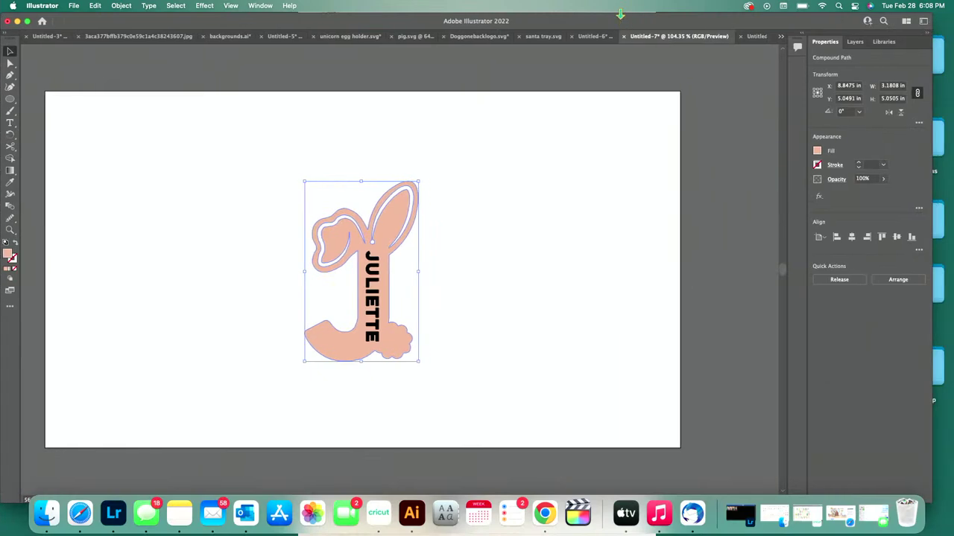
- From the blank Untitled-8 document, bring pig.svg from the kid folder into Illustrator again and restore the window's position
left_click(756, 37)
left_click_drag(699, 22, 674, 372)
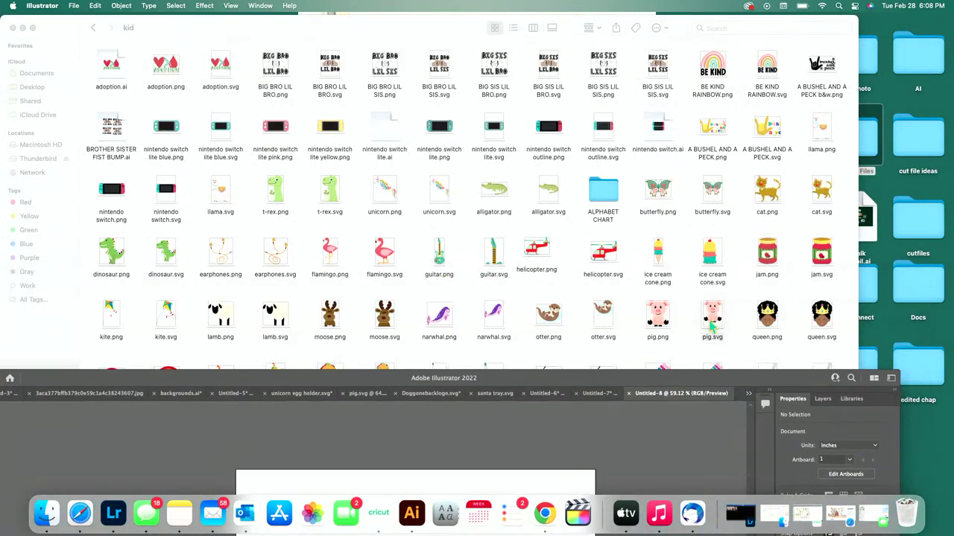
key("super+grave")
left_click_drag(557, 386, 633, 94)
double_click(633, 90)
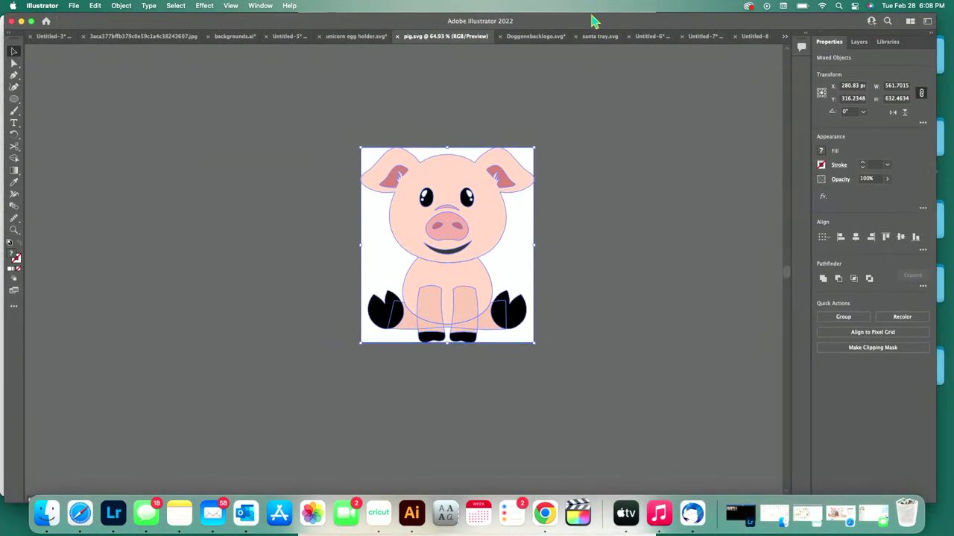
- Close Untitled-8 and santa tray.svg, and close Untitled-7 without saving its changes
left_click(753, 37)
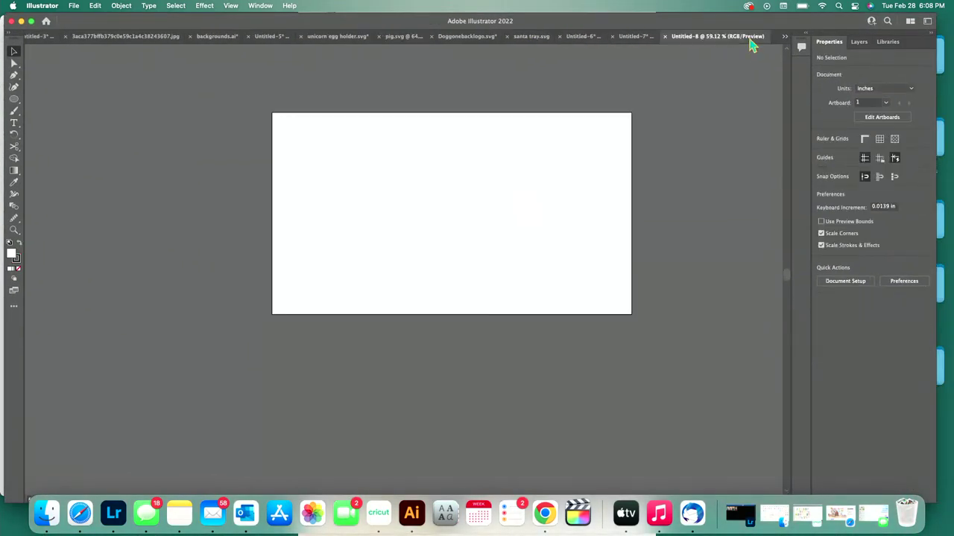
left_click(666, 37)
left_click(764, 37)
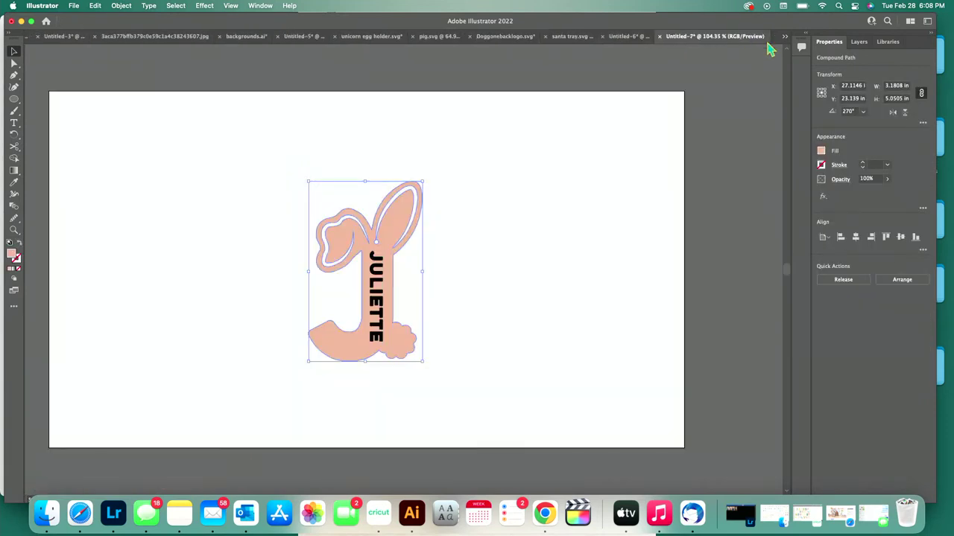
left_click(659, 36)
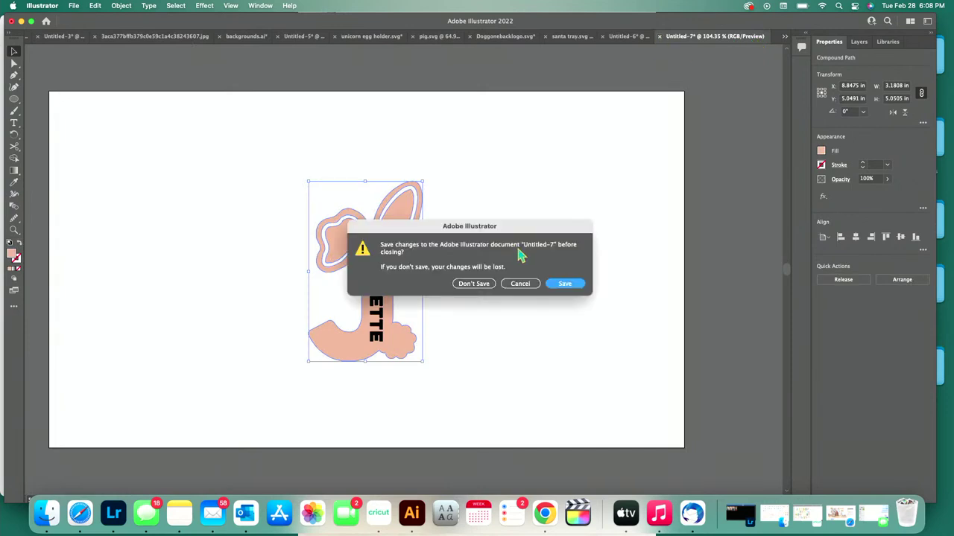
left_click(482, 283)
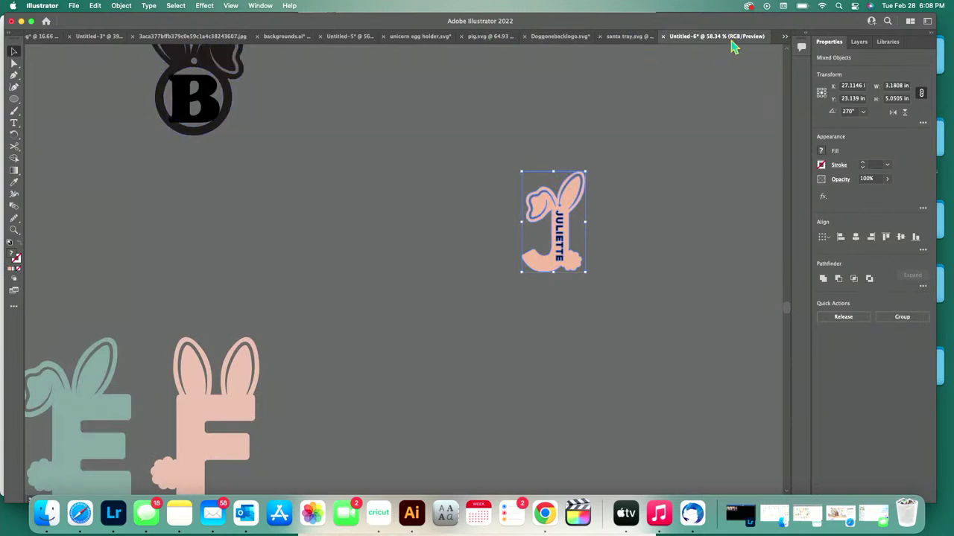
left_click(600, 37)
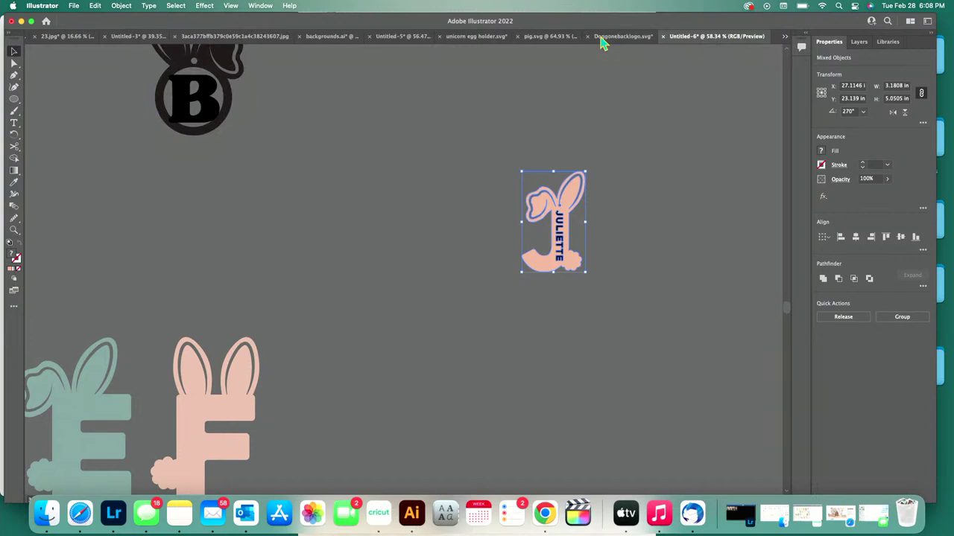
left_click(543, 39)
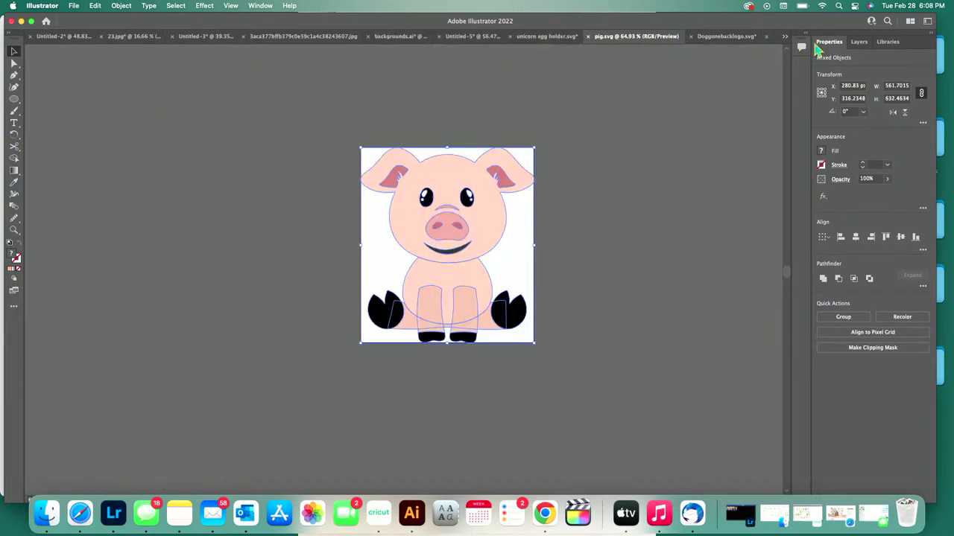
left_click(772, 47)
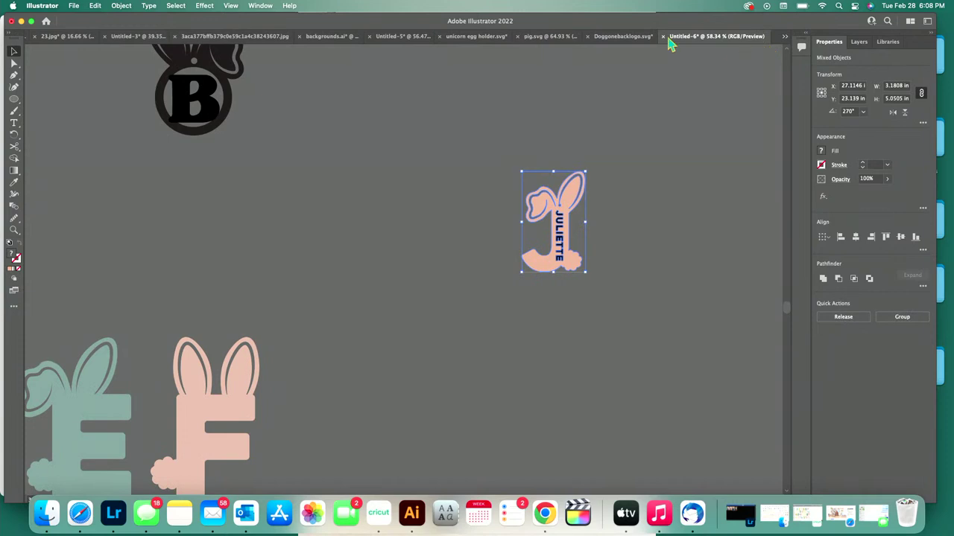
left_click(404, 45)
left_click(584, 37)
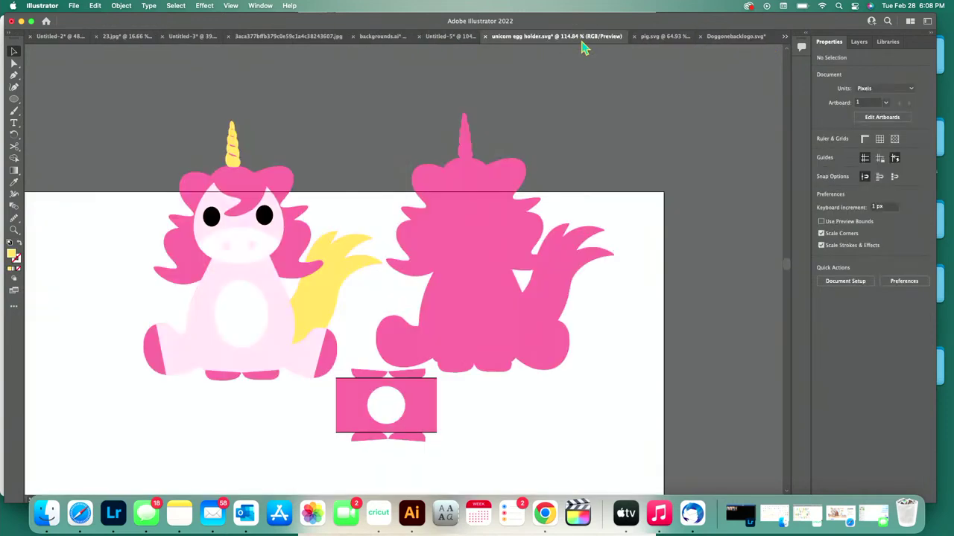
key("super+minus")
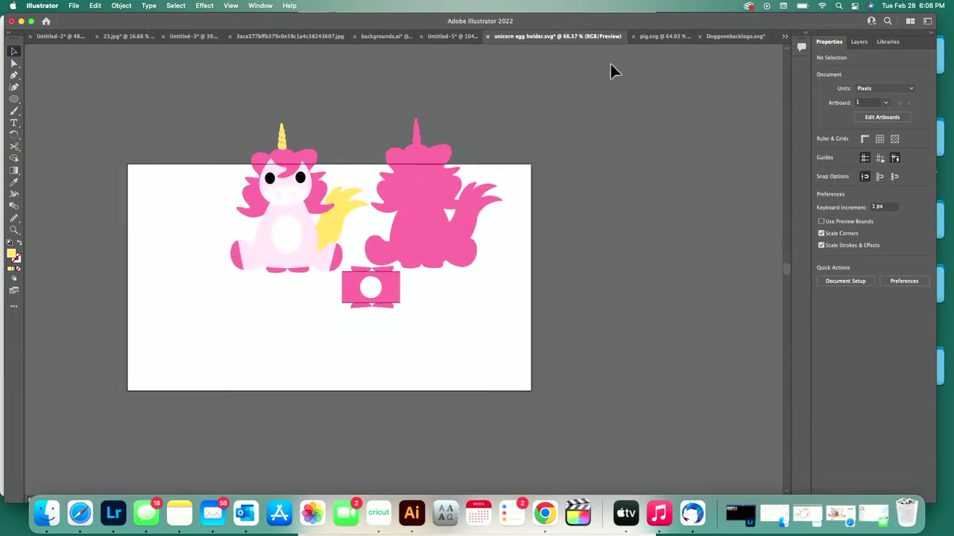
- Create a new blank document
left_click(74, 6)
left_click(76, 20)
left_click(558, 360)
- Uncover the Finder folder, bring its pig.svg into Illustrator and return the window to full view
left_click_drag(730, 25, 447, 22)
left_click_drag(710, 311, 384, 28)
double_click(384, 28)
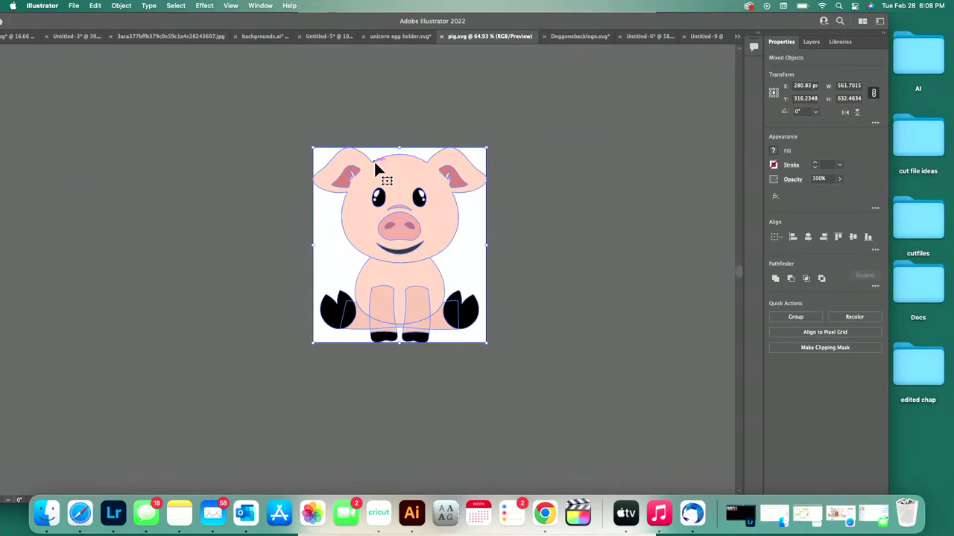
left_click_drag(496, 25, 546, 9)
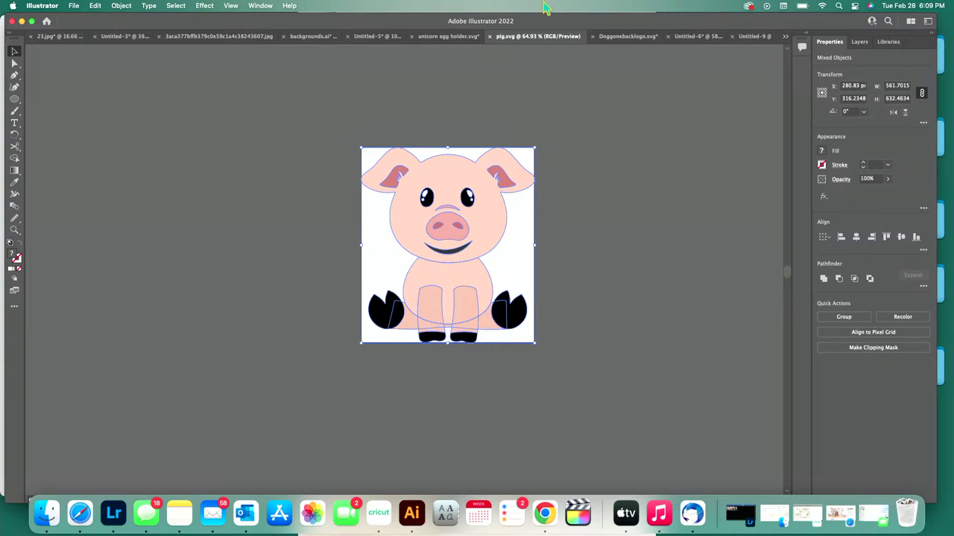
- Expand Layer 1 to examine the separate paths of the pig's head, body and legs, leaving nothing selected
left_click(603, 270)
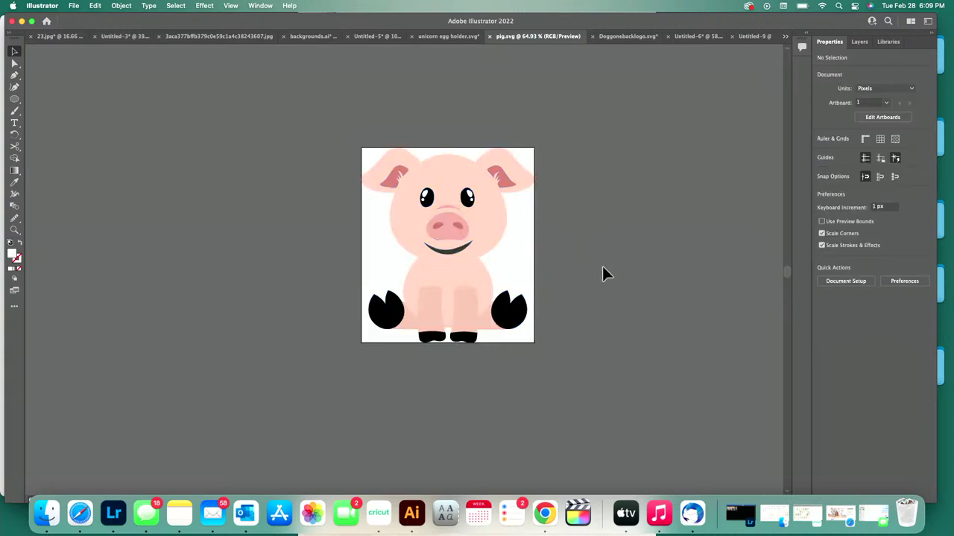
left_click(478, 224)
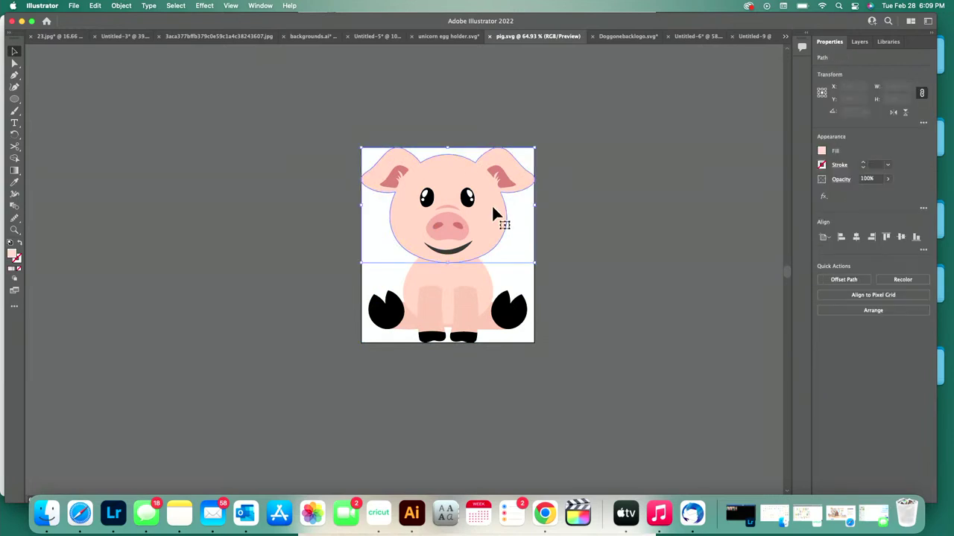
left_click(858, 43)
left_click(844, 58)
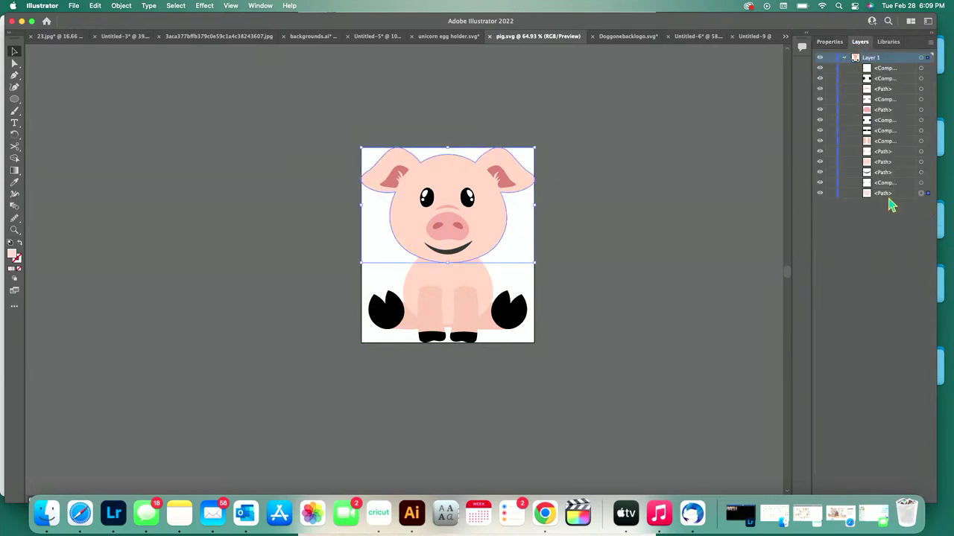
left_click(587, 342)
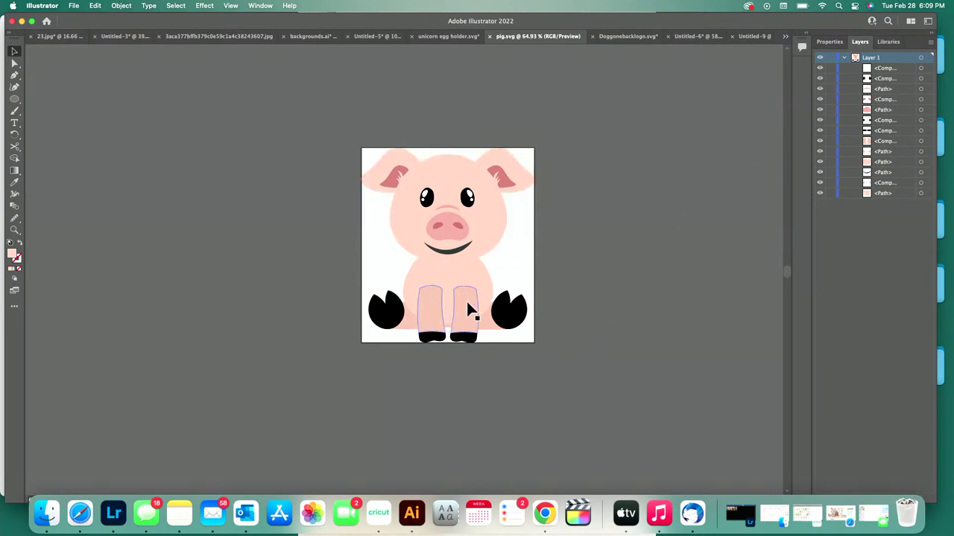
scroll(468, 312, "up", 5)
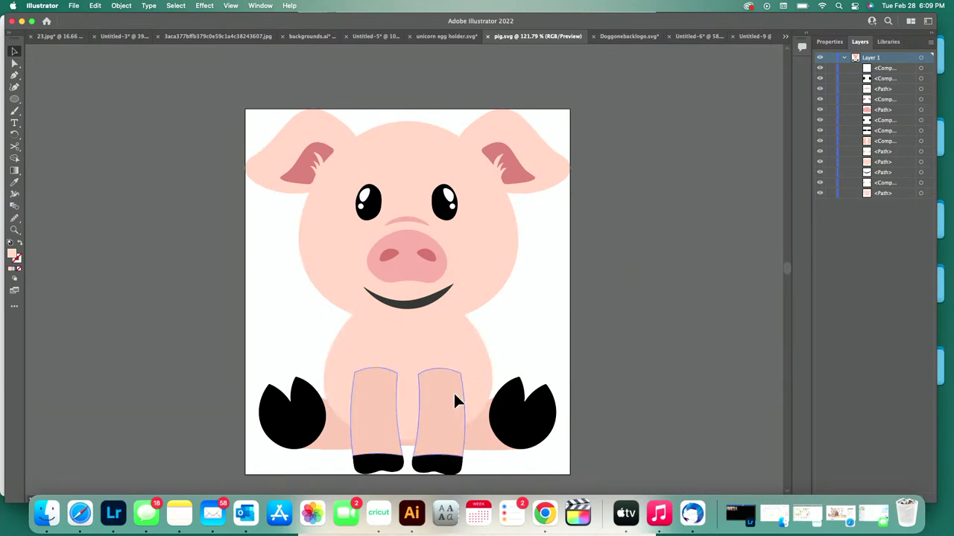
- Move the pig's front legs, body and head away from the rest of the artwork
left_click_drag(452, 396, 611, 348)
left_click_drag(404, 363, 214, 326)
left_click_drag(485, 272, 724, 230)
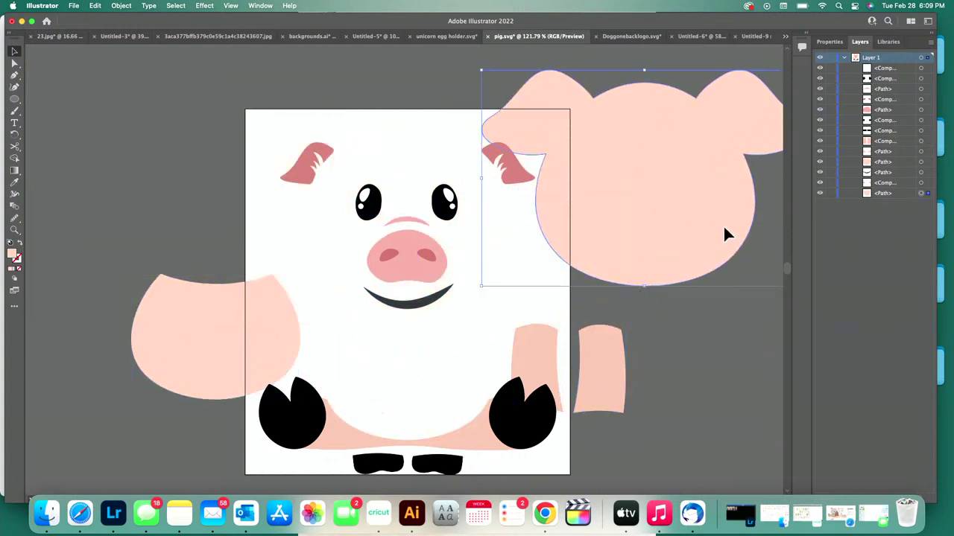
- Undo the moves of the pig's head, body and front legs
key("super+z")
key("super+z")
key("super+z")
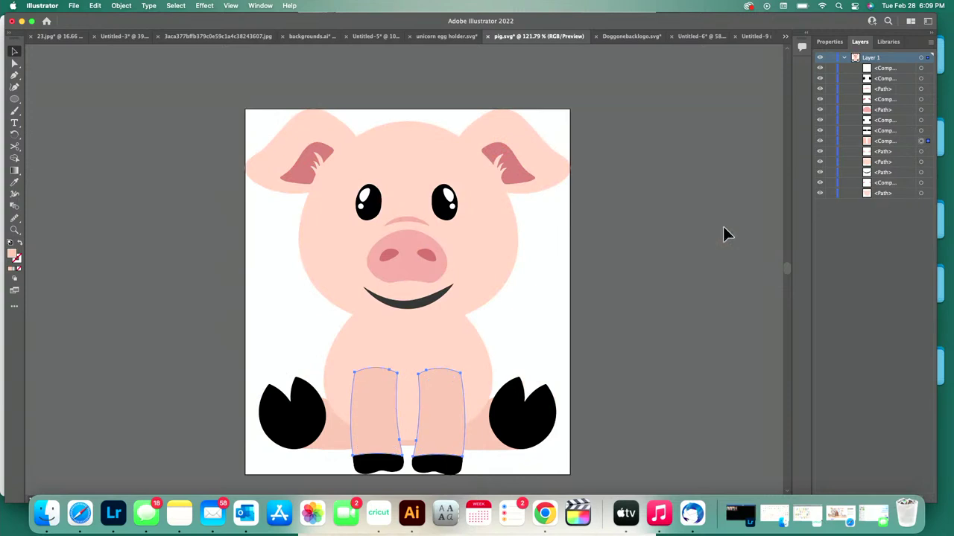
- Move the pig's body and head shapes off the artboard, away from the facial features and legs
left_click(614, 283)
scroll(614, 284, "down", 5)
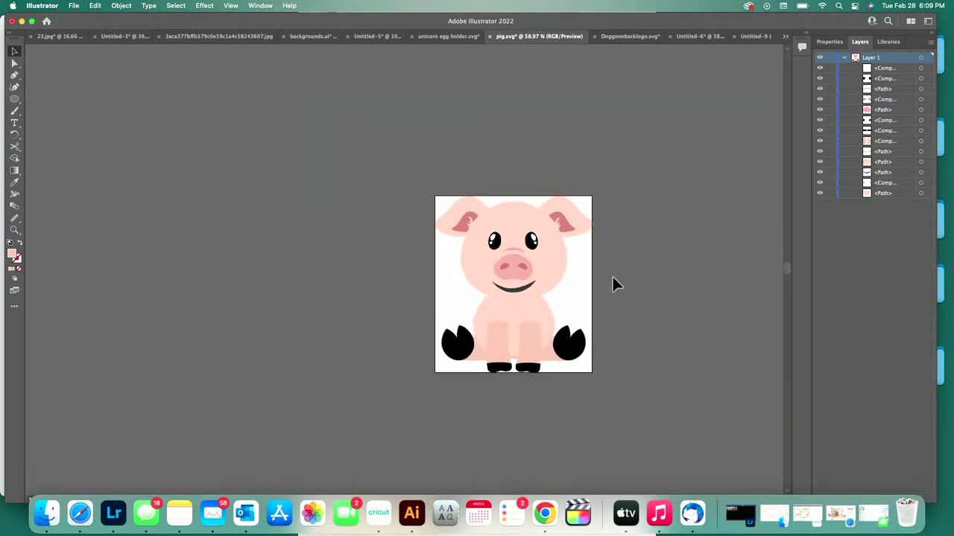
scroll(616, 284, "right", 3)
scroll(615, 284, "up", 5)
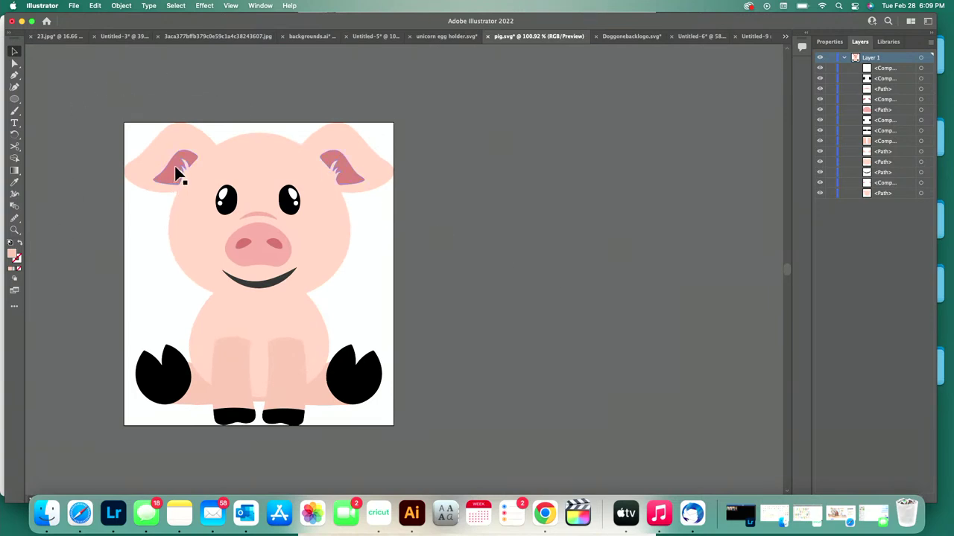
left_click_drag(256, 158, 365, 170)
key("super+z")
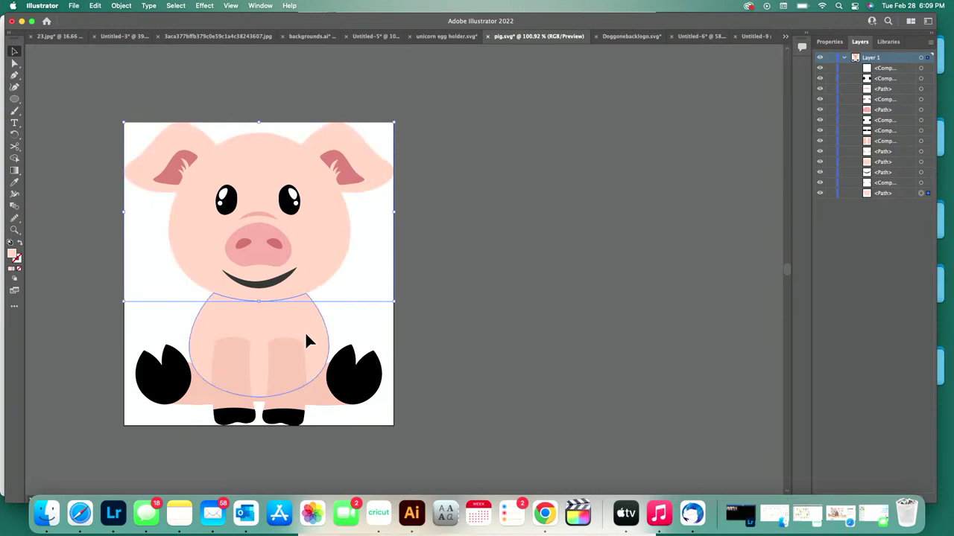
left_click_drag(310, 341, 592, 321)
left_click_drag(330, 217, 611, 202)
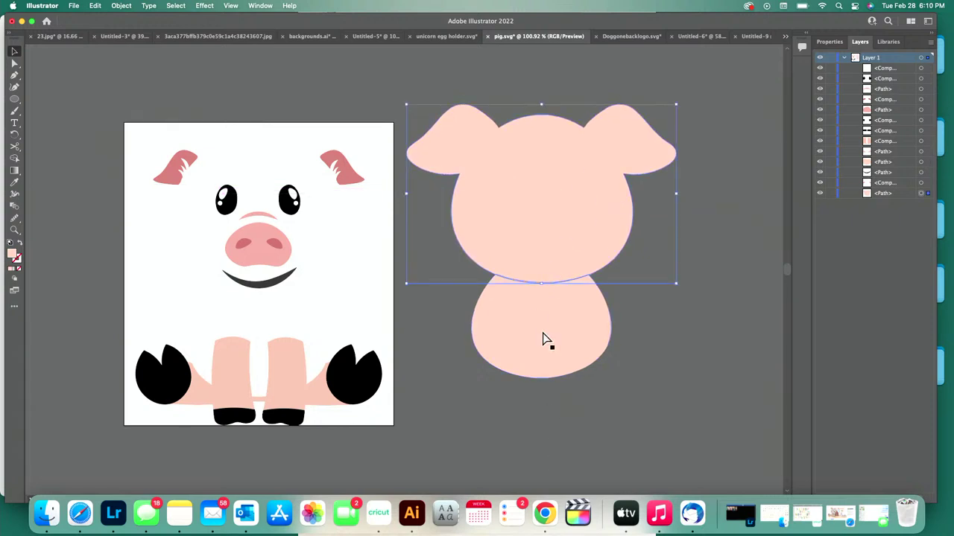
- Undo the moves of the head and body and clear the selection
key("super+z")
key("super+z")
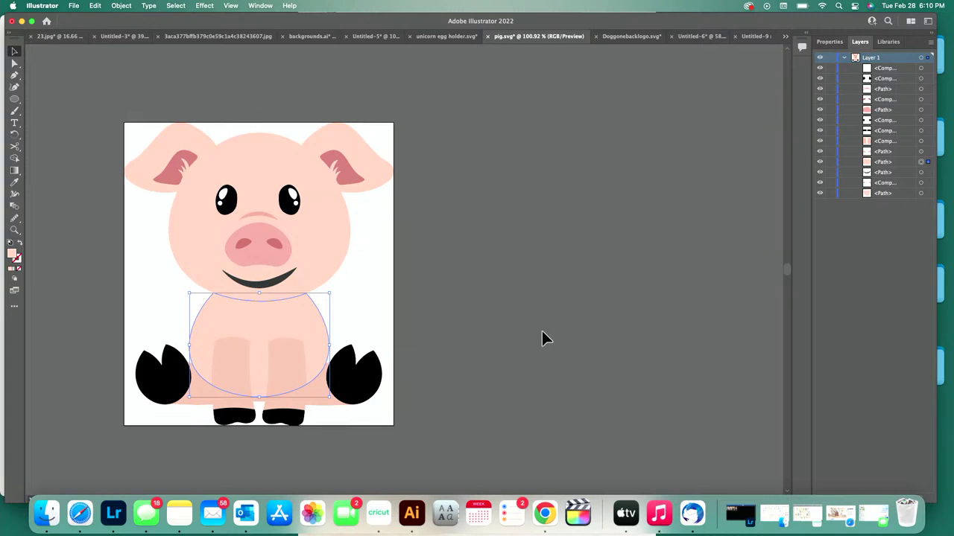
left_click(541, 332)
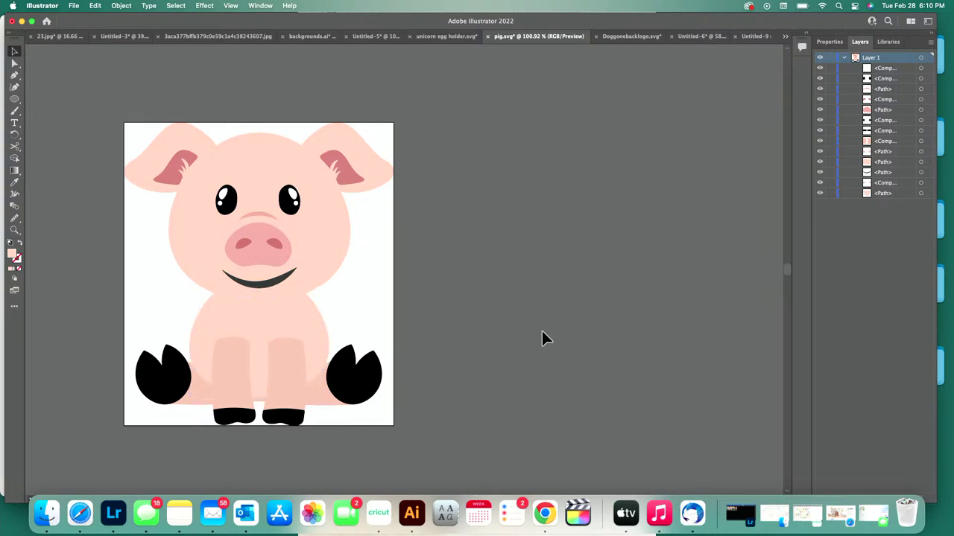
- Examine up close where the pig's front hooves meet the legs, leaving nothing selected
key("super+a")
left_click(442, 456)
scroll(283, 451, "up", 5)
scroll(284, 447, "up", 3)
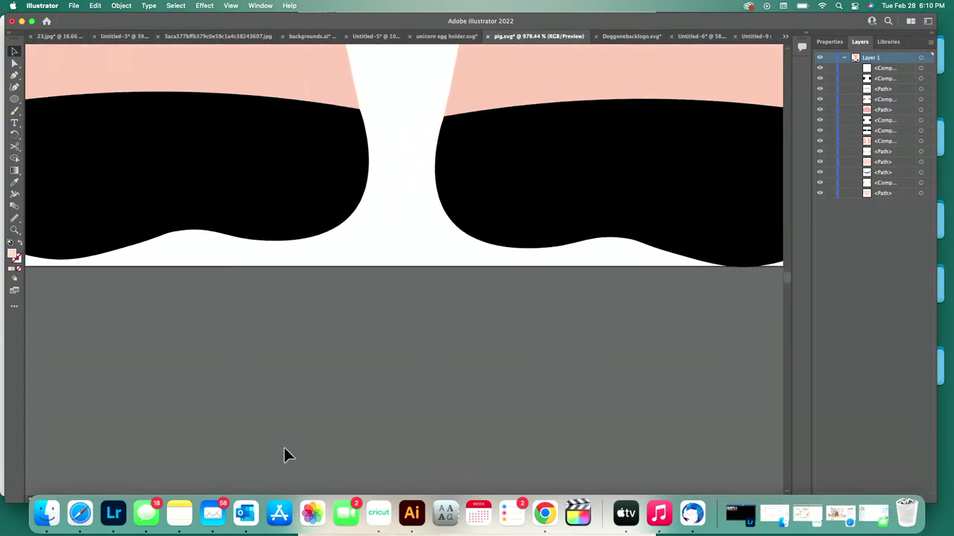
scroll(317, 201, "up", 4)
scroll(377, 241, "down", 10)
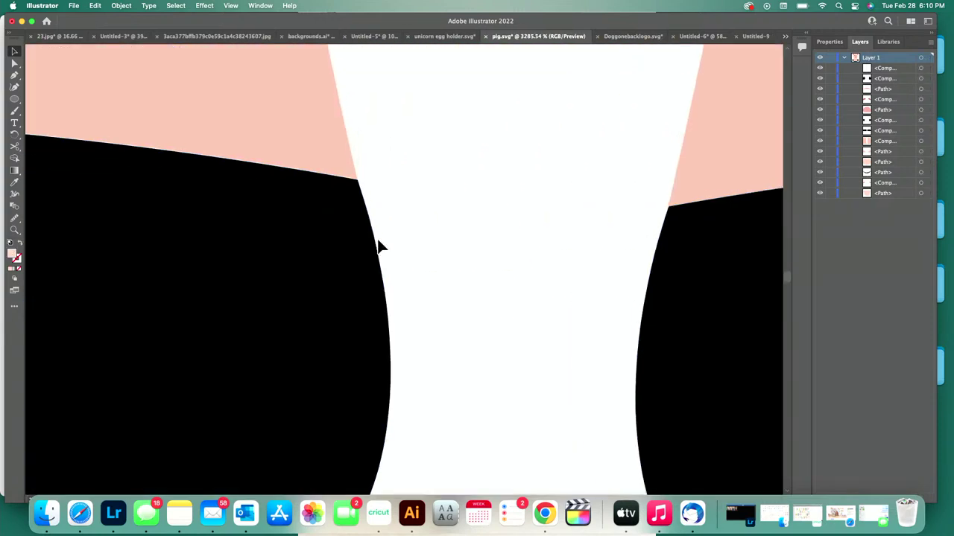
scroll(377, 242, "down", 5)
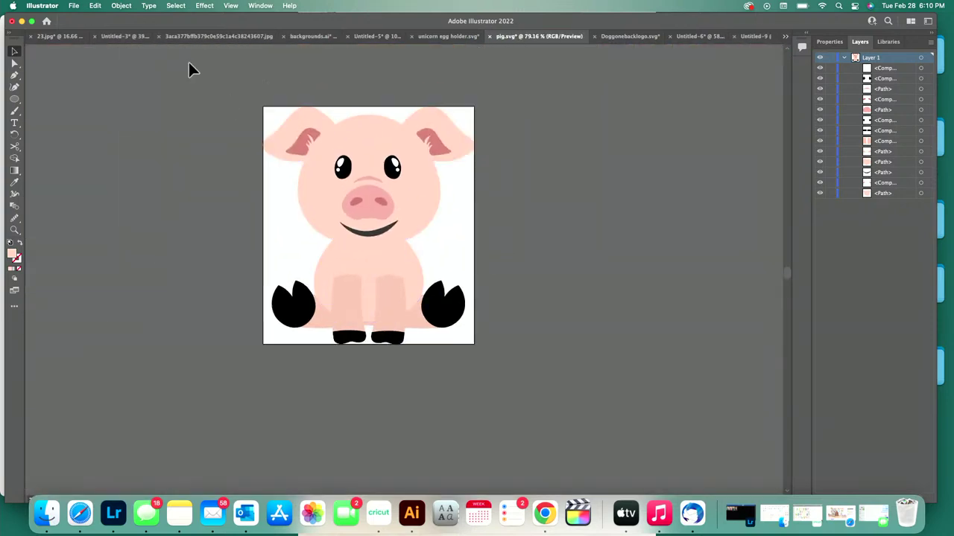
- Unite all the pig's shapes, move the result beside the artboard and inspect the outline around the front hooves
key("super+a")
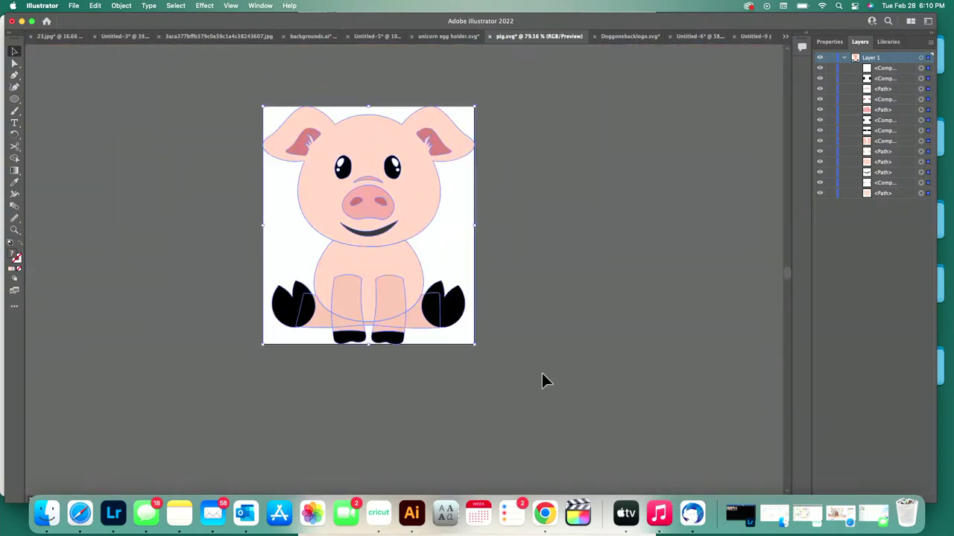
left_click(829, 41)
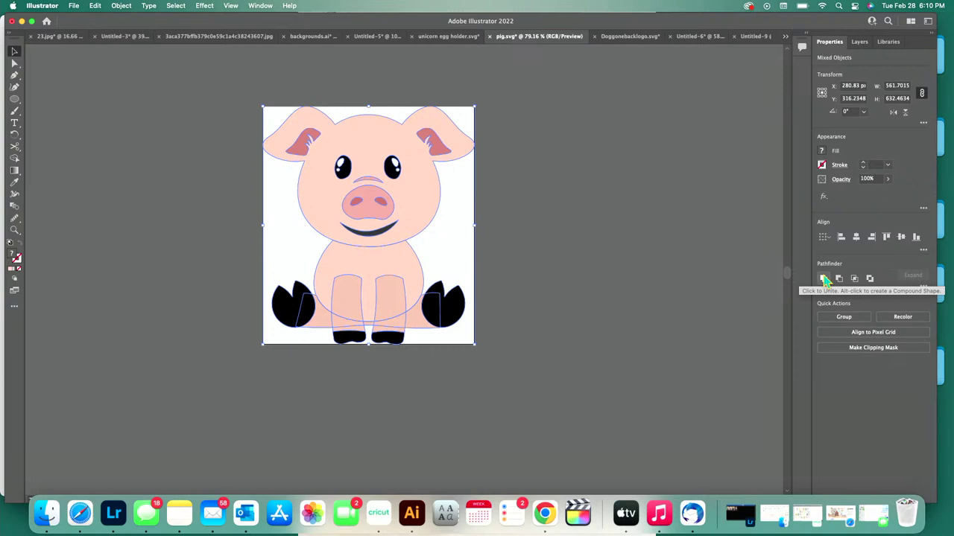
left_click(824, 278)
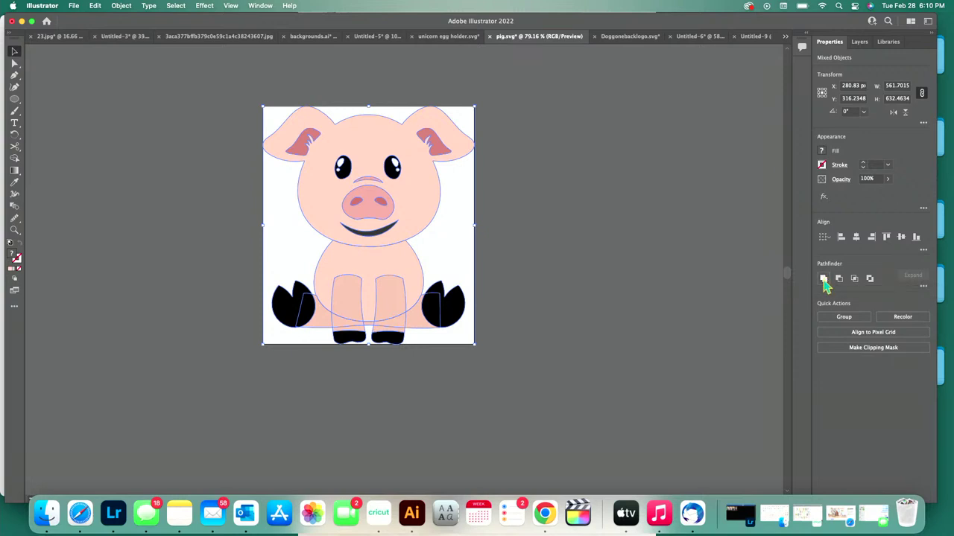
left_click_drag(370, 230, 602, 228)
scroll(668, 330, "up", 2)
scroll(668, 324, "up", 5)
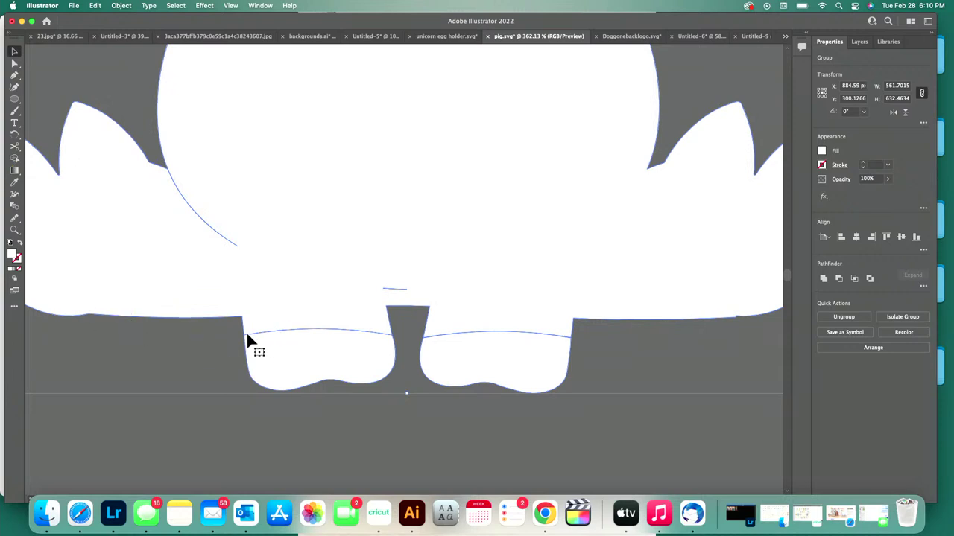
scroll(534, 342, "down", 5)
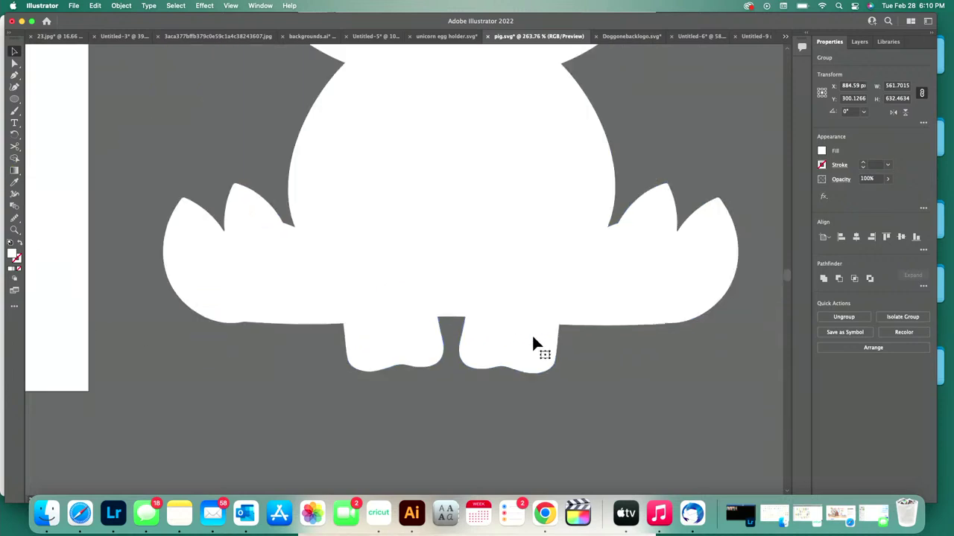
- Undo the move and the Unite of the pig's shapes, leaving nothing selected
key("super+z")
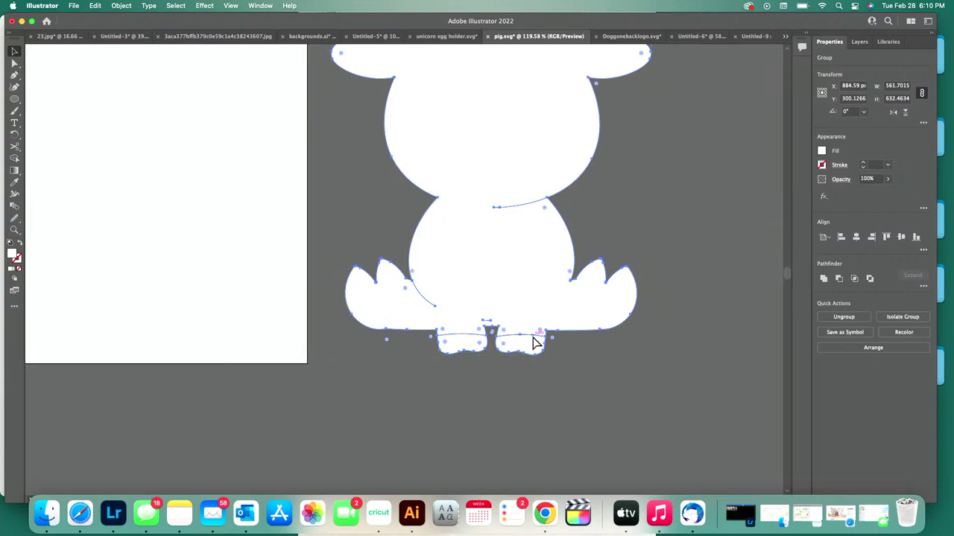
scroll(532, 337, "left", 5)
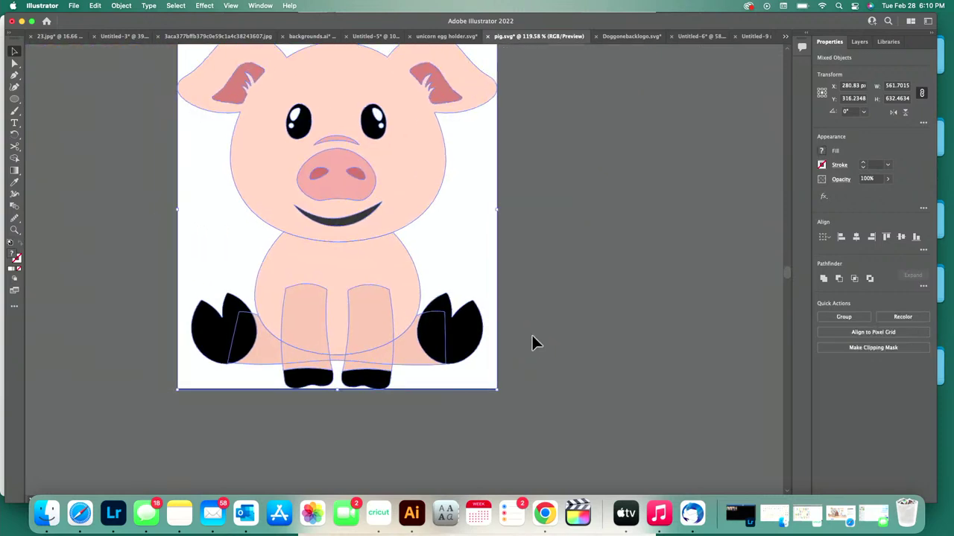
left_click(407, 379)
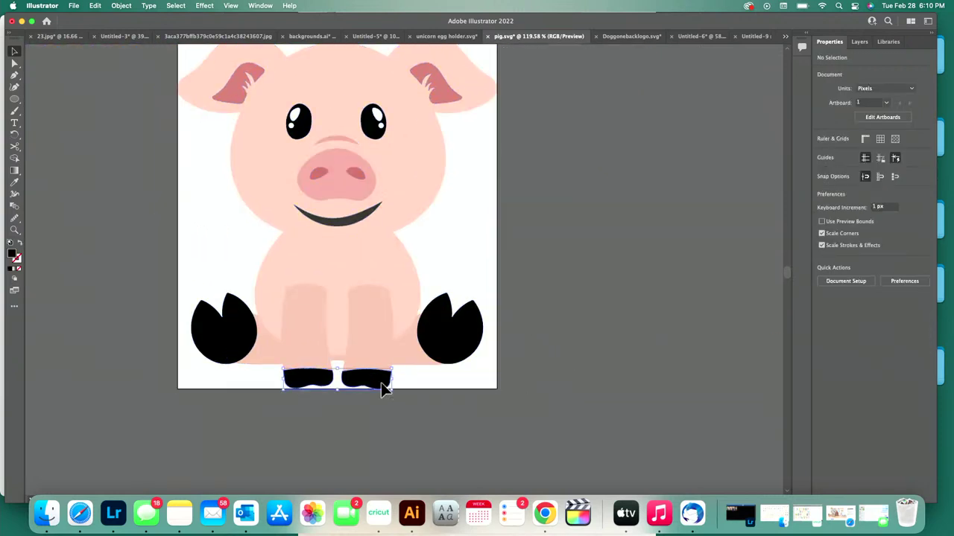
- Nudge the front hooves up to Y 613.3837 px to close the thin gap between them and the legs
left_click(379, 384)
scroll(380, 385, "up", 5)
scroll(380, 388, "up", 3)
scroll(226, 278, "up", 6)
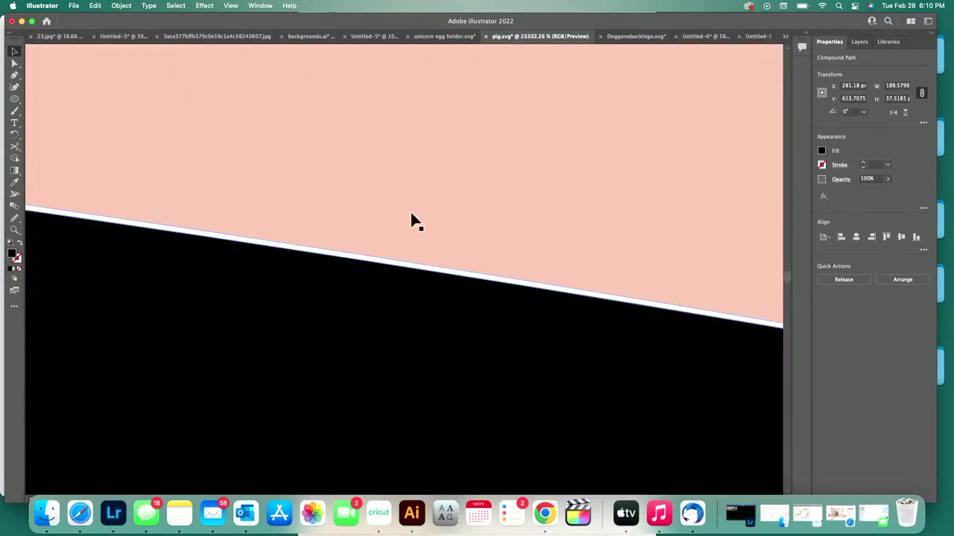
scroll(332, 363, "down", 7)
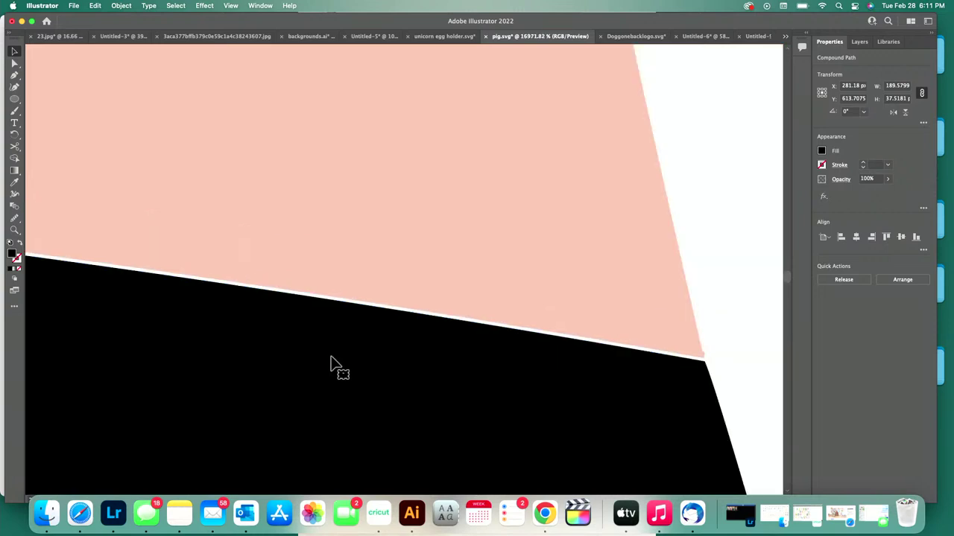
scroll(220, 376, "up", 3)
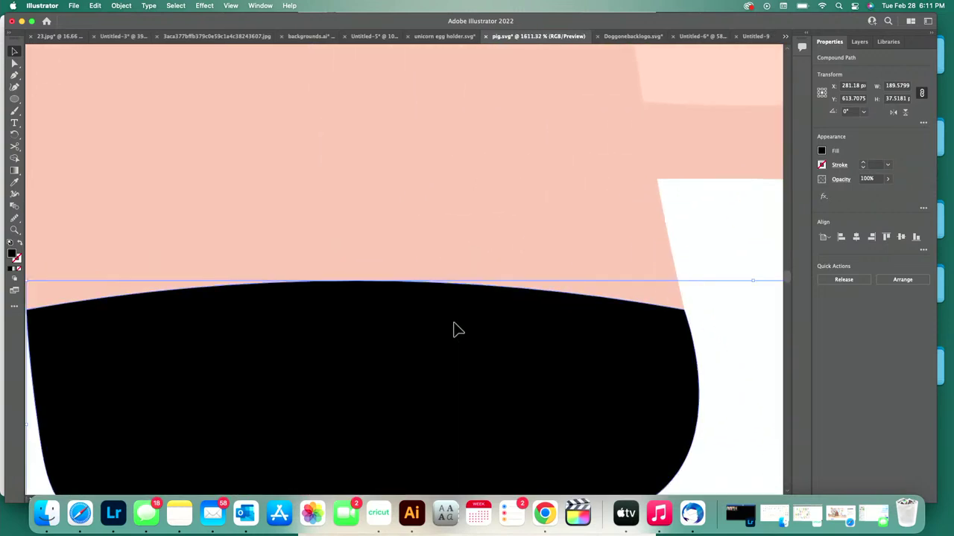
scroll(458, 331, "down", 5)
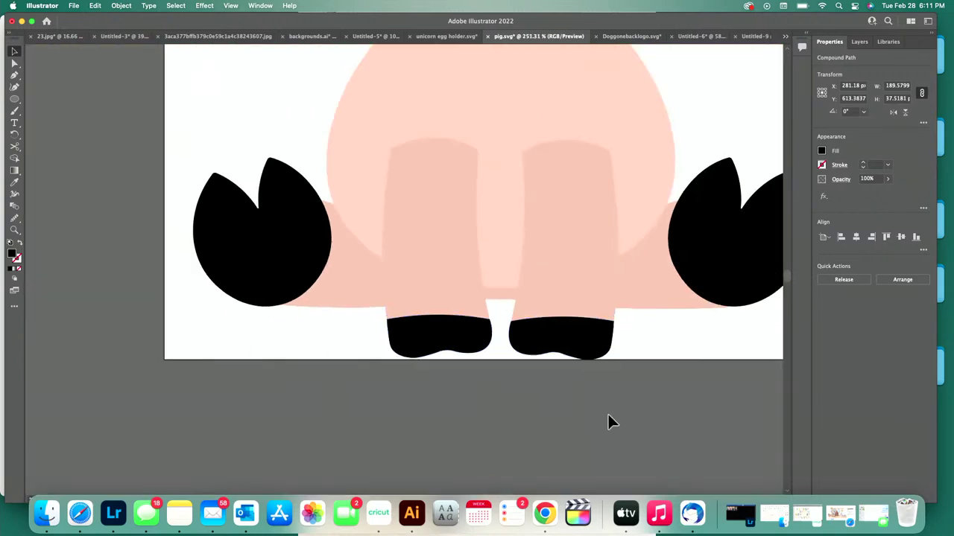
scroll(604, 351, "up", 4)
scroll(605, 270, "up", 1)
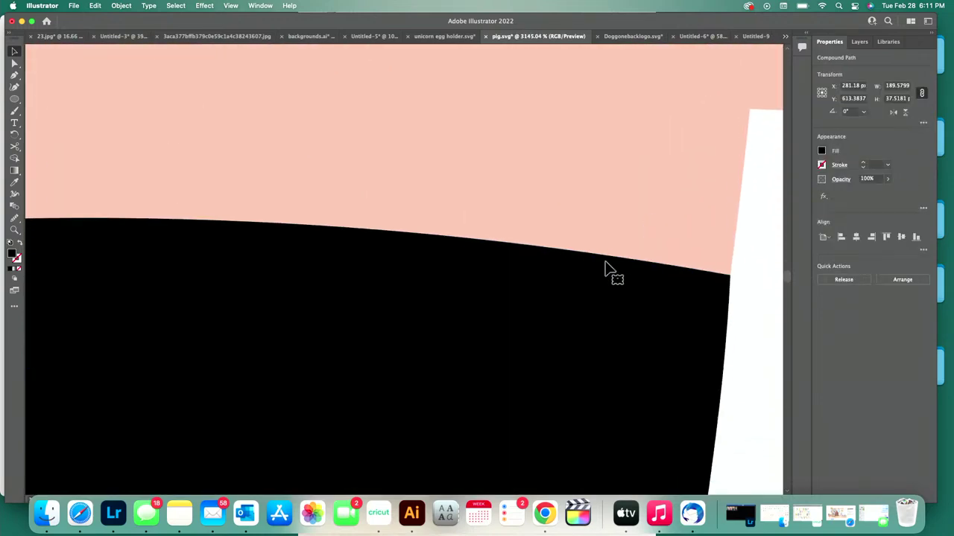
scroll(605, 270, "down", 8)
scroll(605, 269, "down", 1)
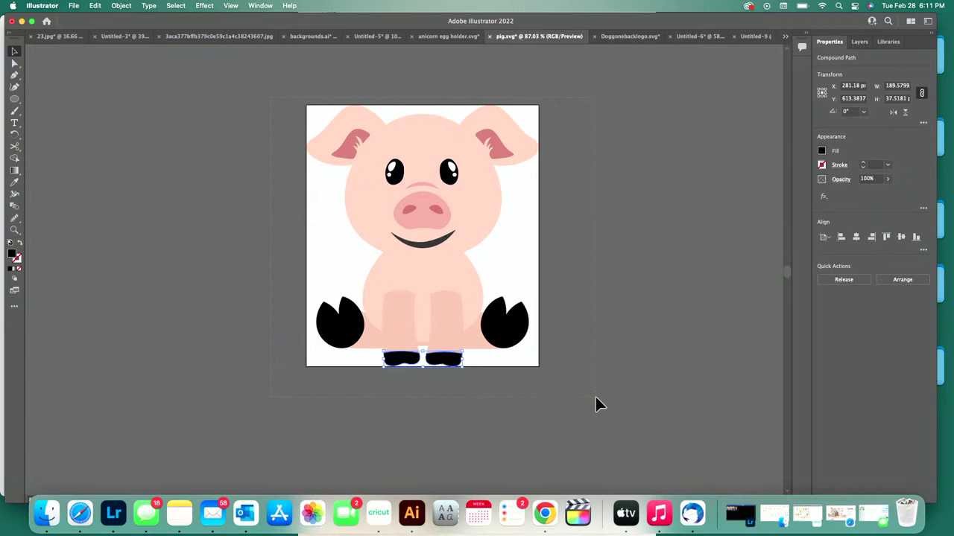
- Duplicate the whole pig and place the copy beside the artboard
key("super+a")
key("super+c")
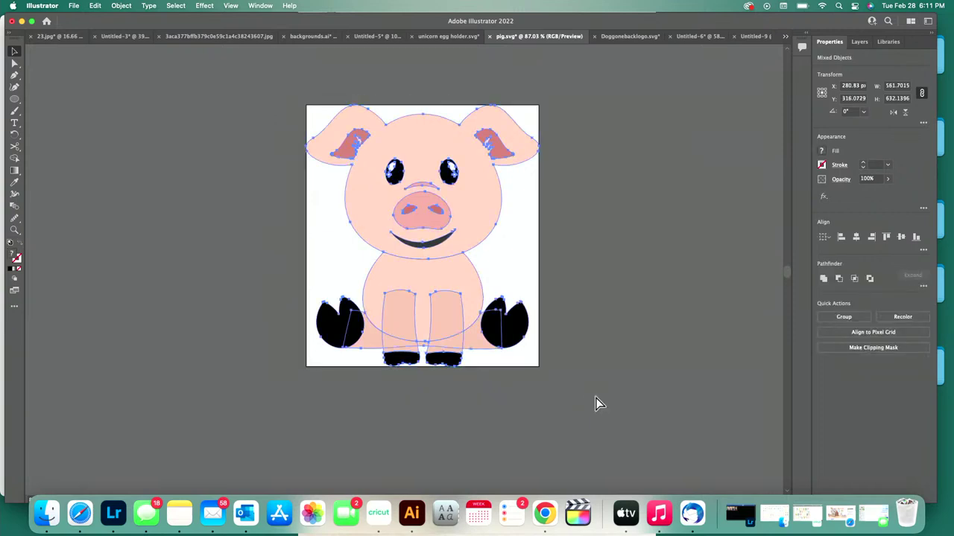
key("super+v")
left_click_drag(412, 230, 706, 213)
- Unite all the shapes of the pig on the artboard and inspect the merged outline for stray lines
left_click_drag(266, 102, 549, 400)
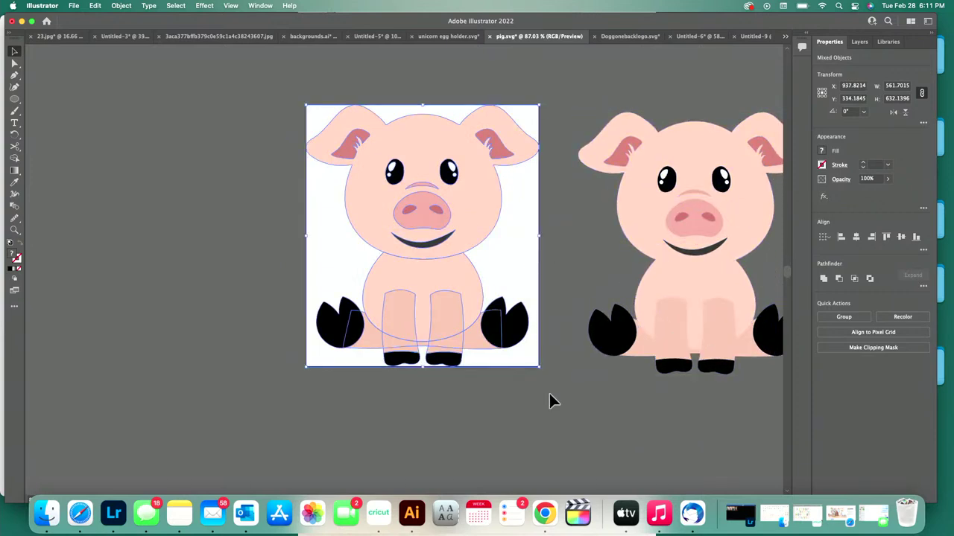
left_click(824, 278)
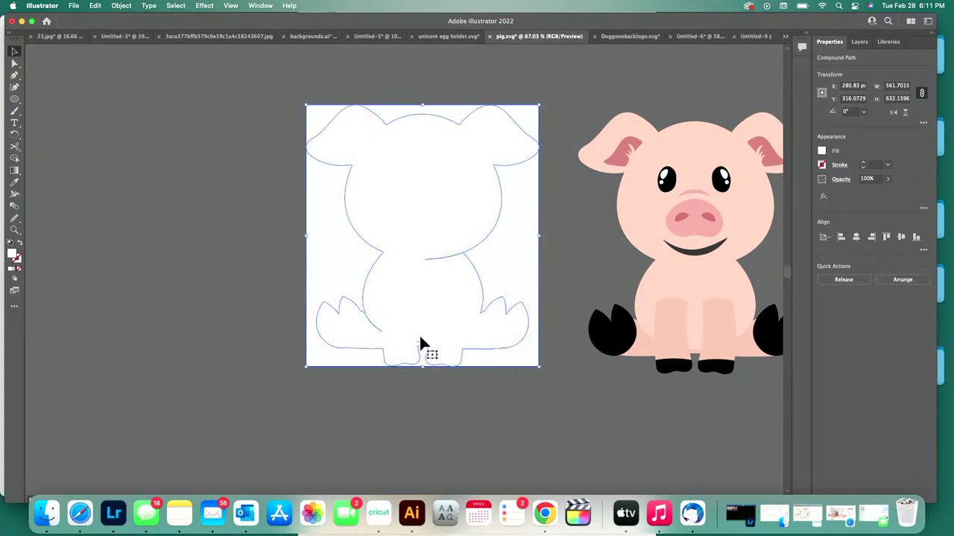
scroll(418, 344, "up", 5)
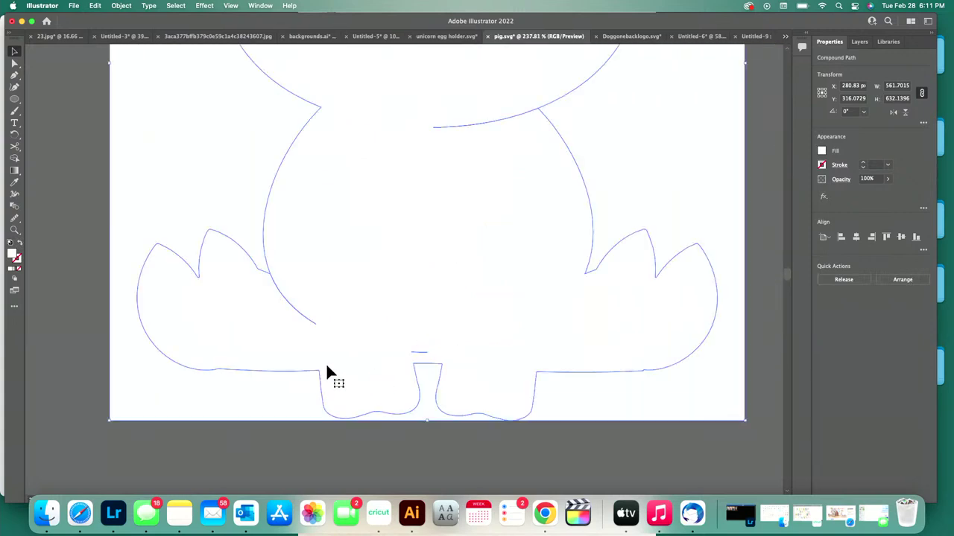
left_click_drag(363, 374, 410, 389)
key("super+z")
scroll(503, 293, "up", 5)
scroll(502, 293, "right", 1)
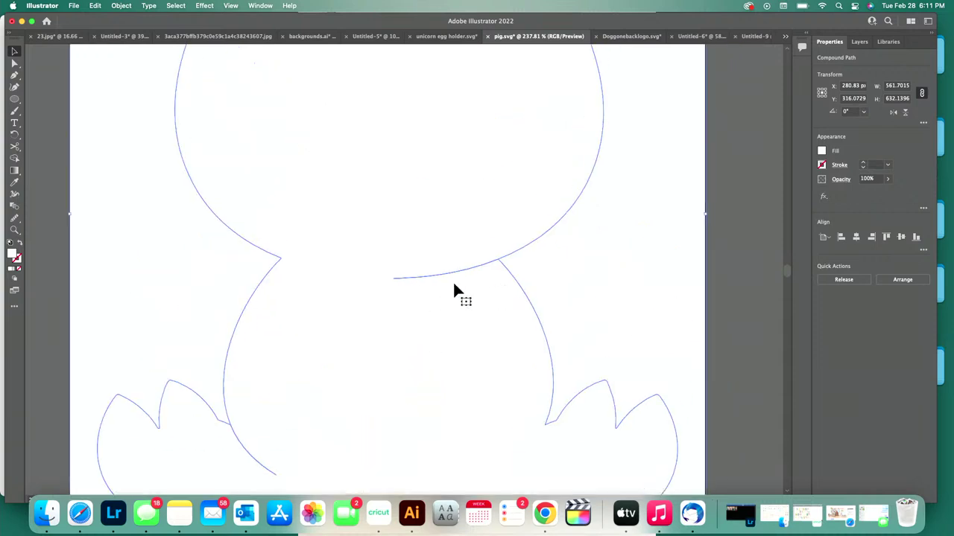
scroll(456, 290, "down", 5)
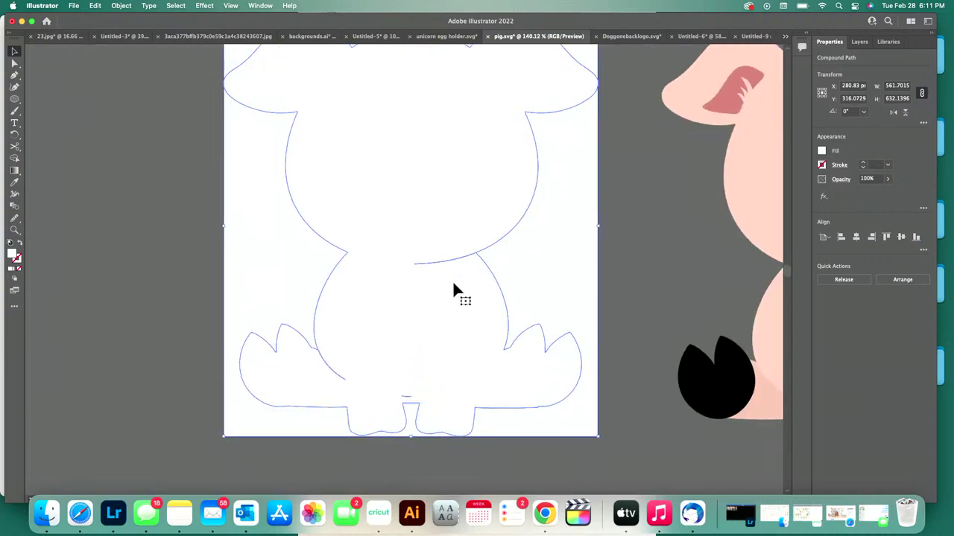
- Fill the united silhouette with the light pink sampled from the head of the full-colour pig copy
scroll(449, 285, "right", 6)
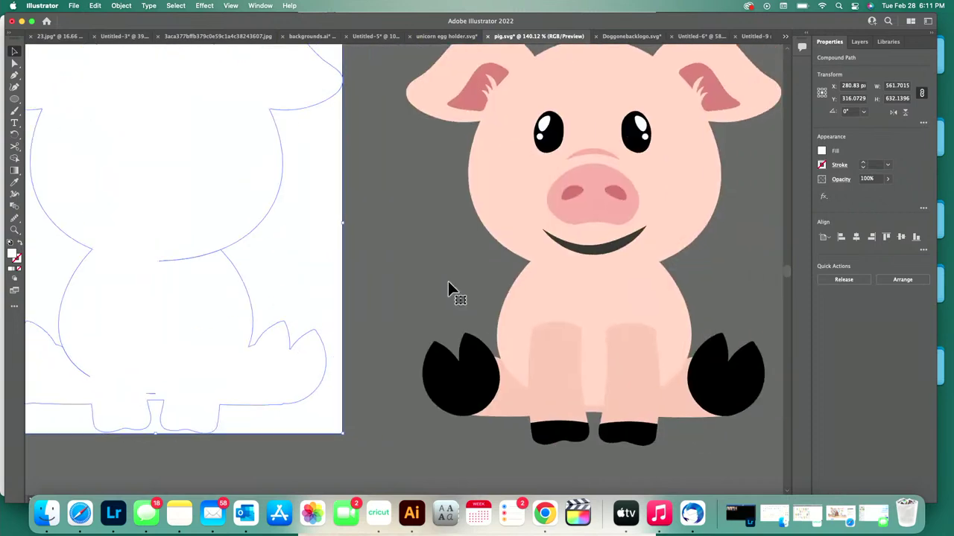
left_click(186, 238)
key("i")
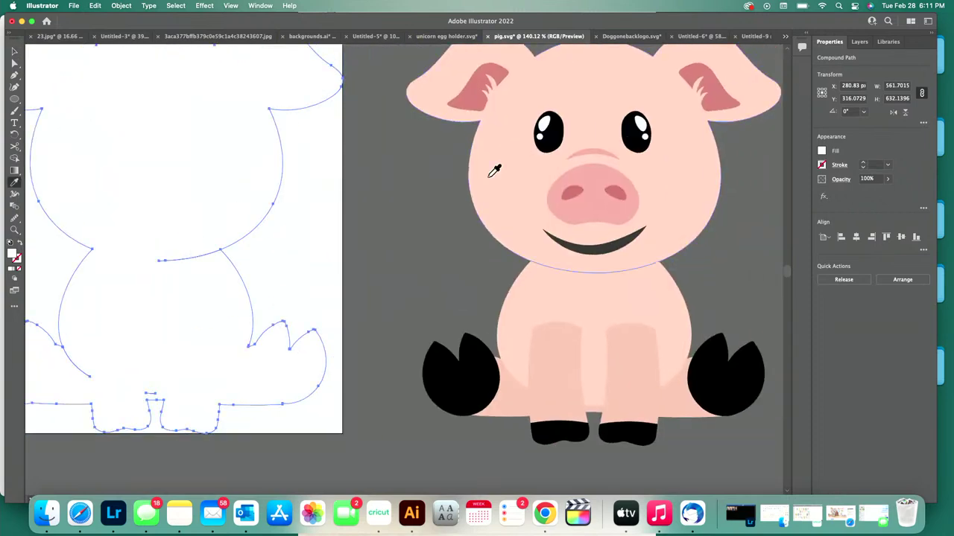
left_click(494, 171)
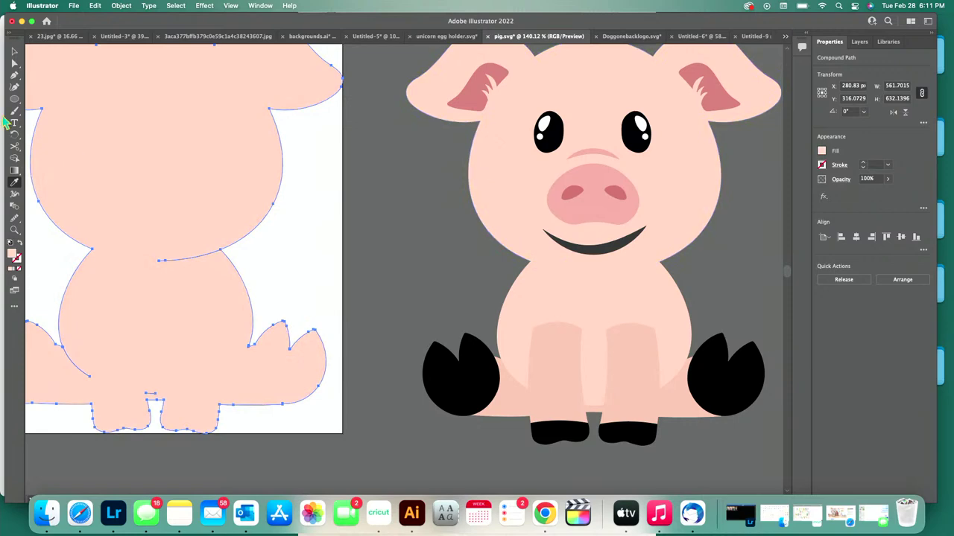
- Delete the anchor points of the stray line running inward from the silhouette's right neck corner using the Curvature tool
scroll(181, 344, "up", 3)
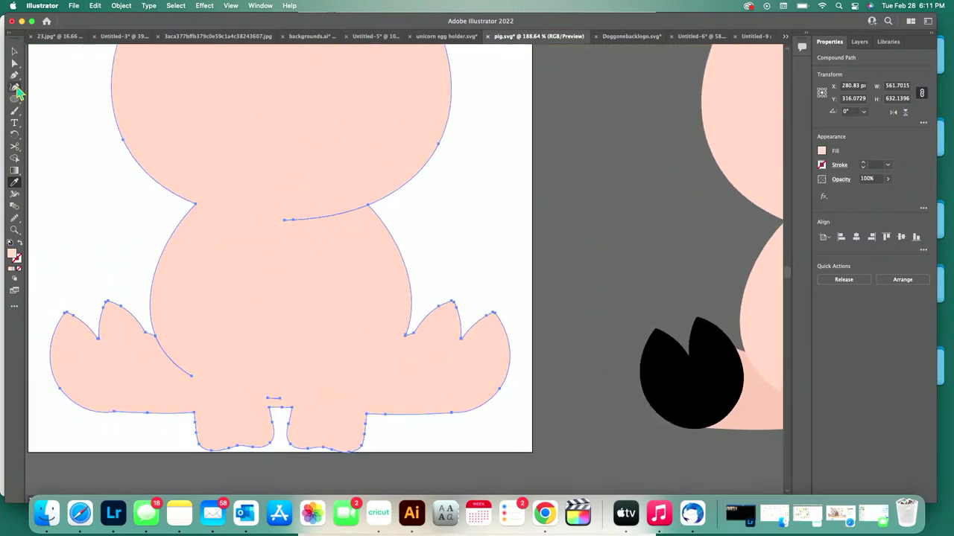
left_click(16, 89)
left_click(284, 220)
scroll(316, 242, "up", 5)
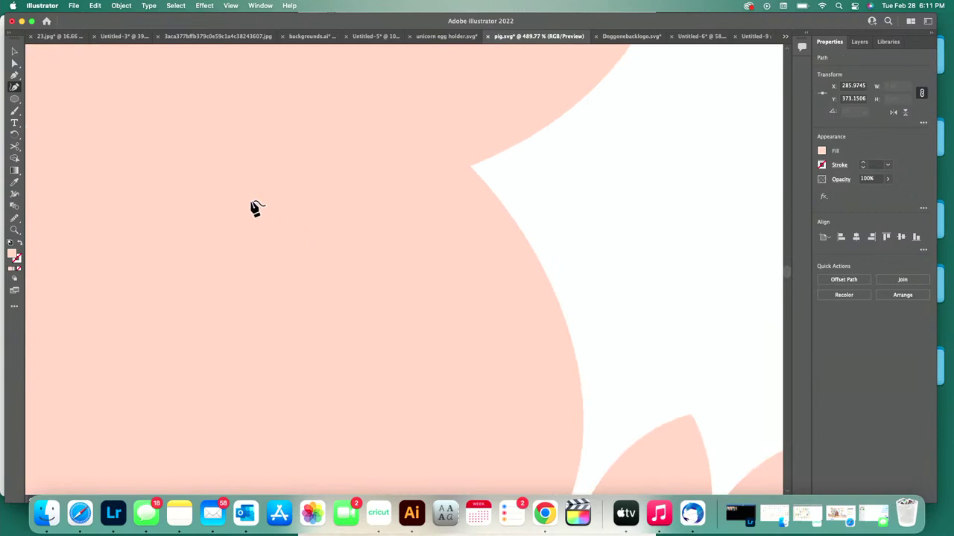
left_click(292, 205)
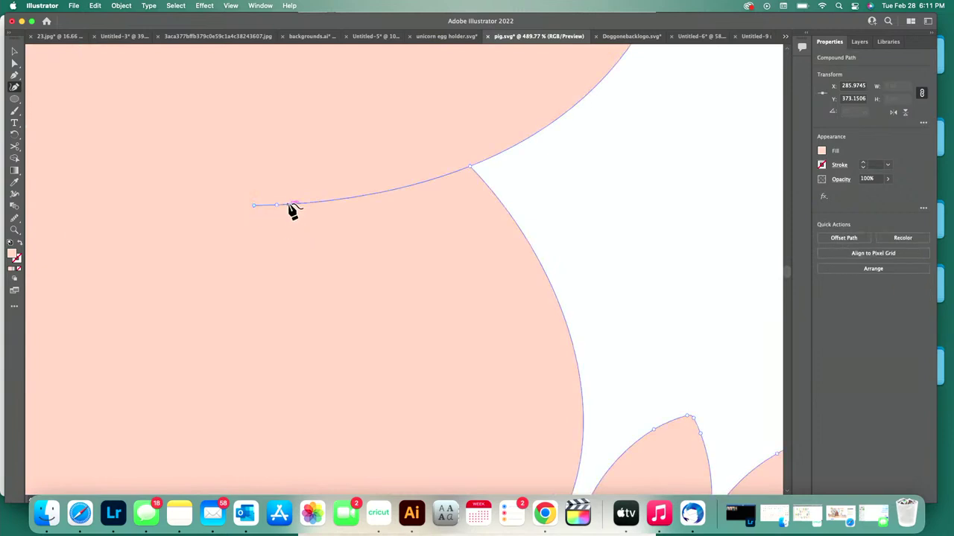
scroll(316, 191, "up", 2)
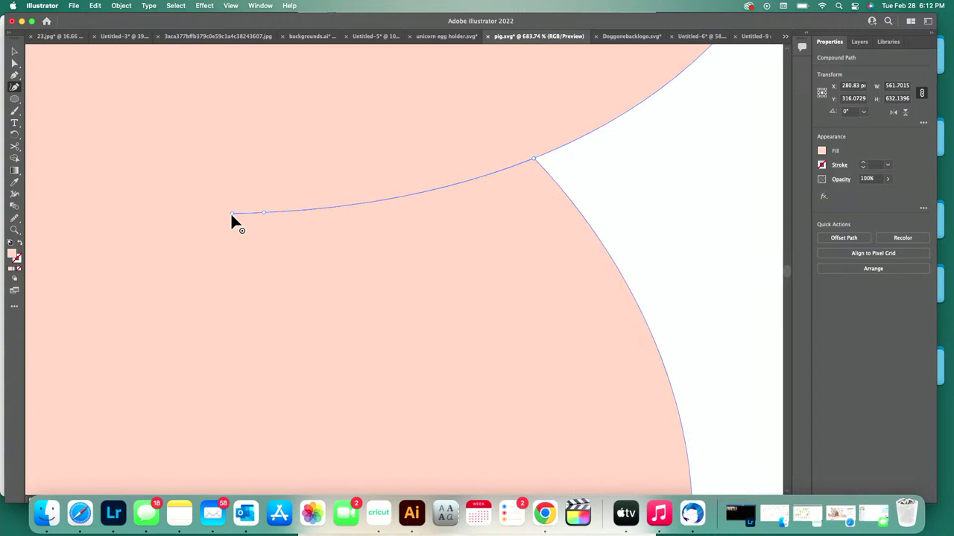
key("cmd+z")
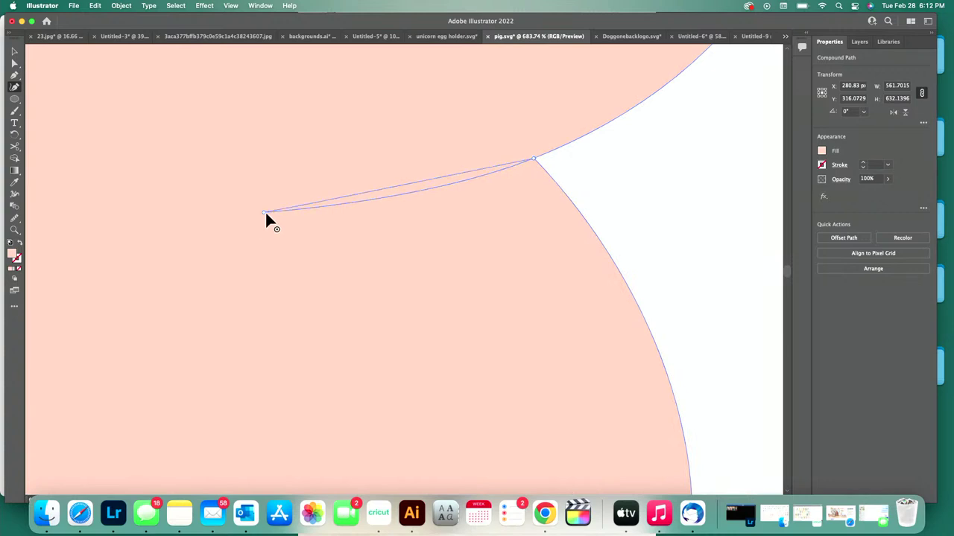
key("cmd+z")
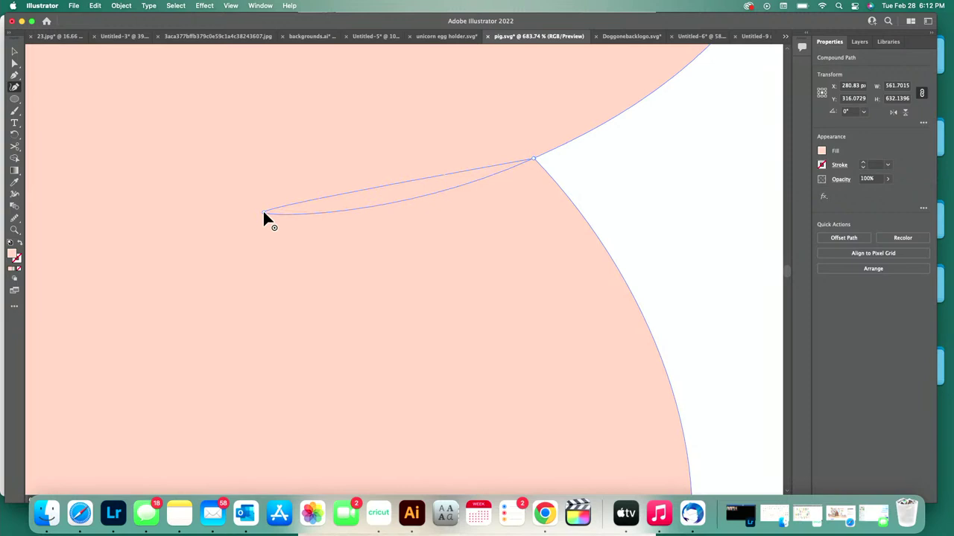
key("cmd+z")
scroll(263, 213, "down", 8)
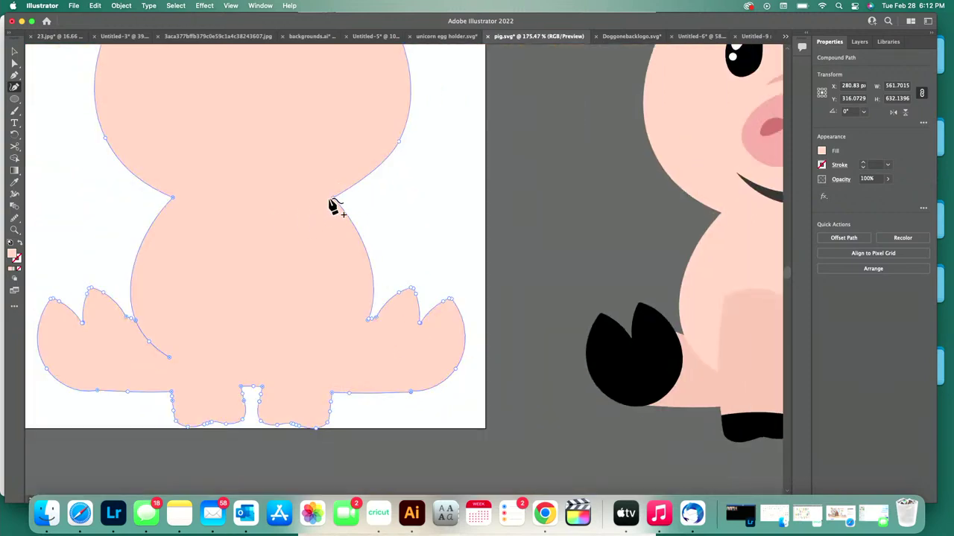
- Delete the anchor points of the stray curve running from the left hind leg into the silhouette's body
scroll(179, 366, "up", 5)
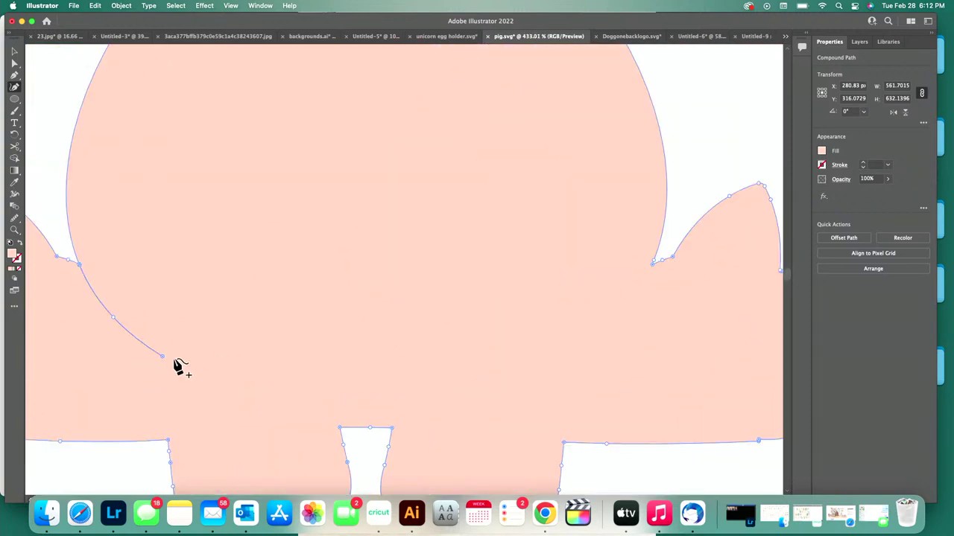
scroll(179, 366, "up", 3)
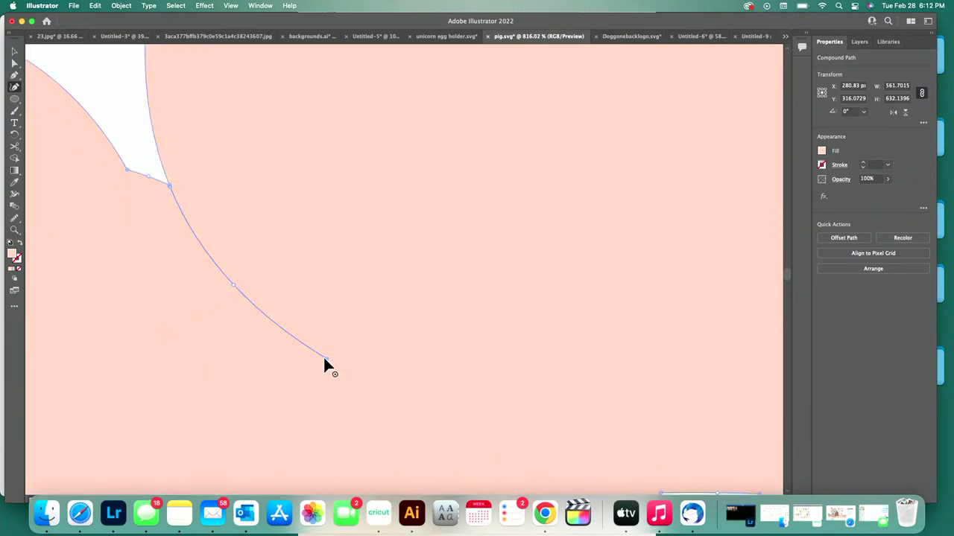
left_click(327, 360)
scroll(332, 357, "up", 3)
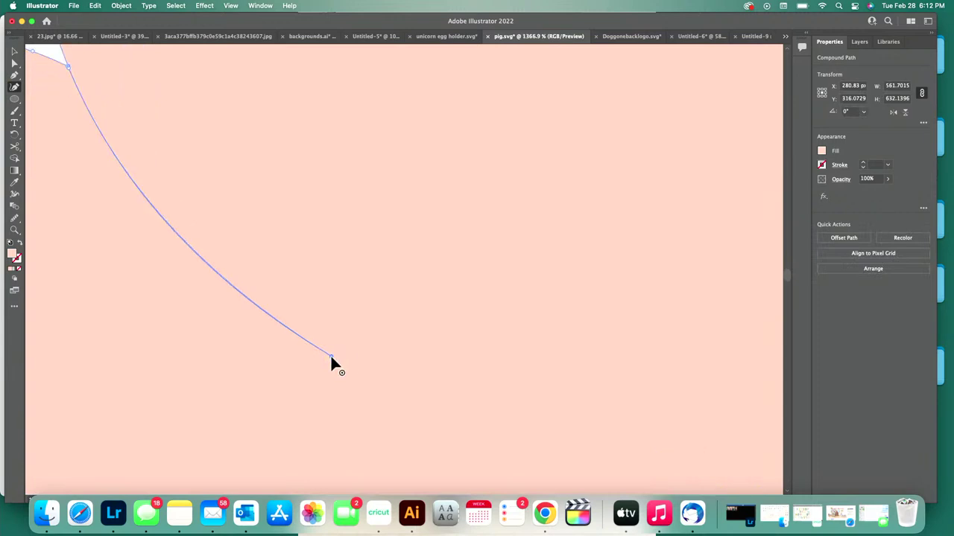
scroll(331, 356, "down", 3)
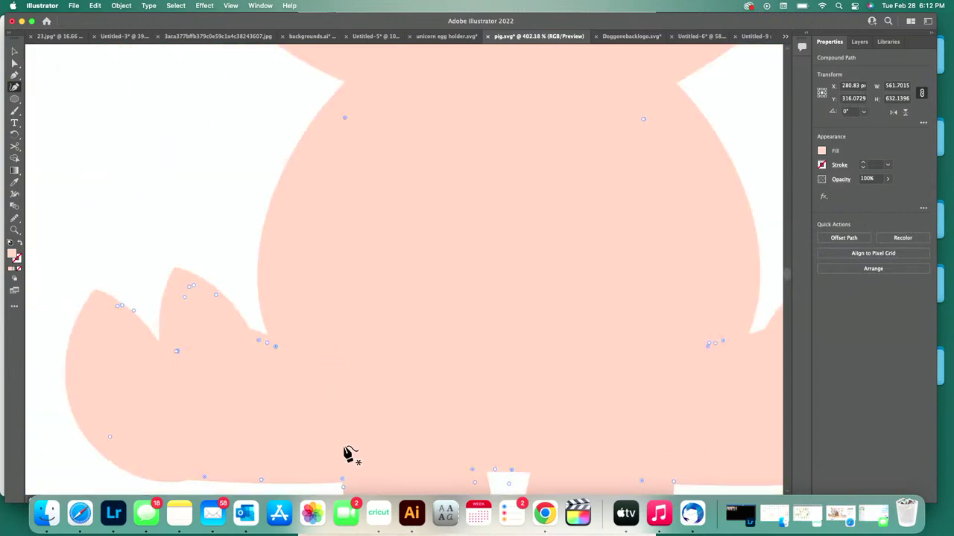
scroll(349, 453, "down", 3)
- Delete the short stray line inside the silhouette just above the gap between the front legs
key("super+a")
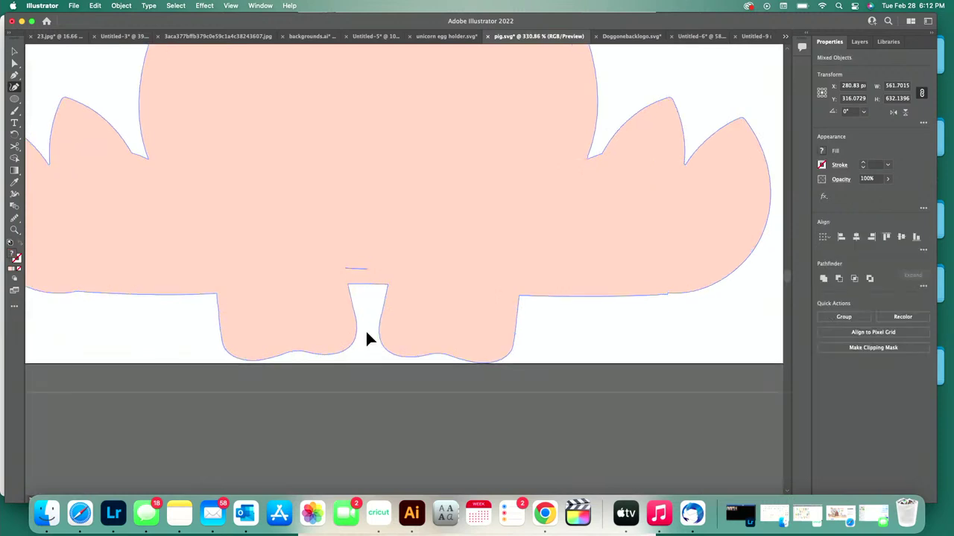
scroll(371, 340, "up", 4)
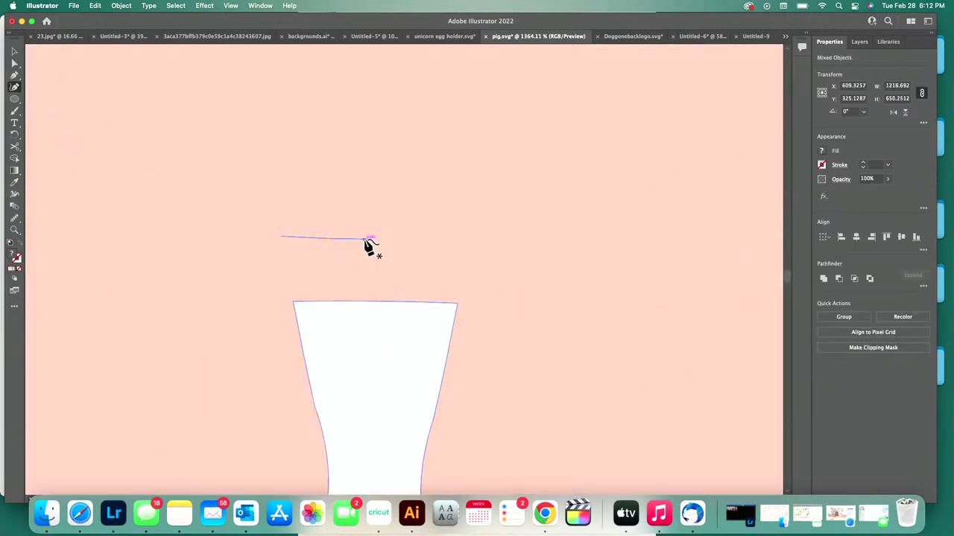
left_click(370, 238)
scroll(367, 243, "up", 4)
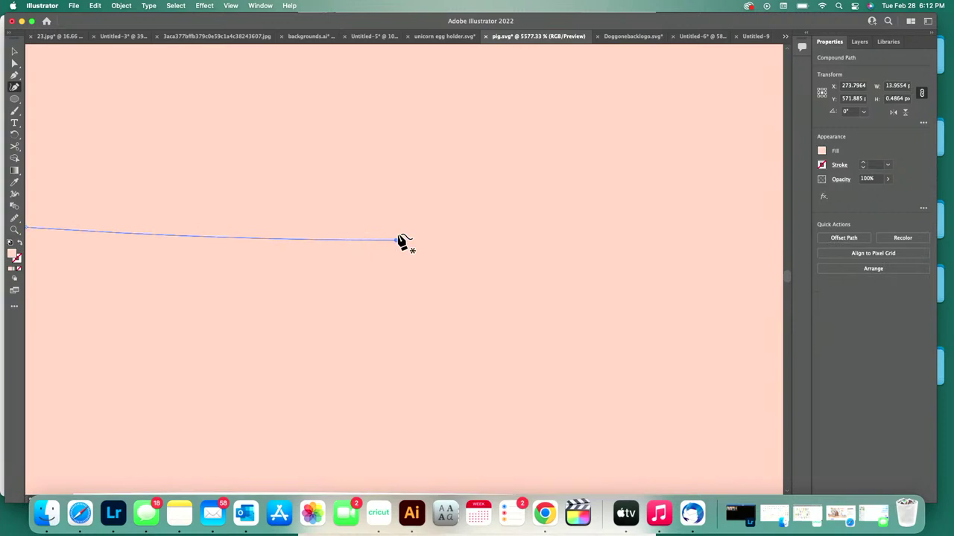
key("super+z")
scroll(394, 246, "down", 4)
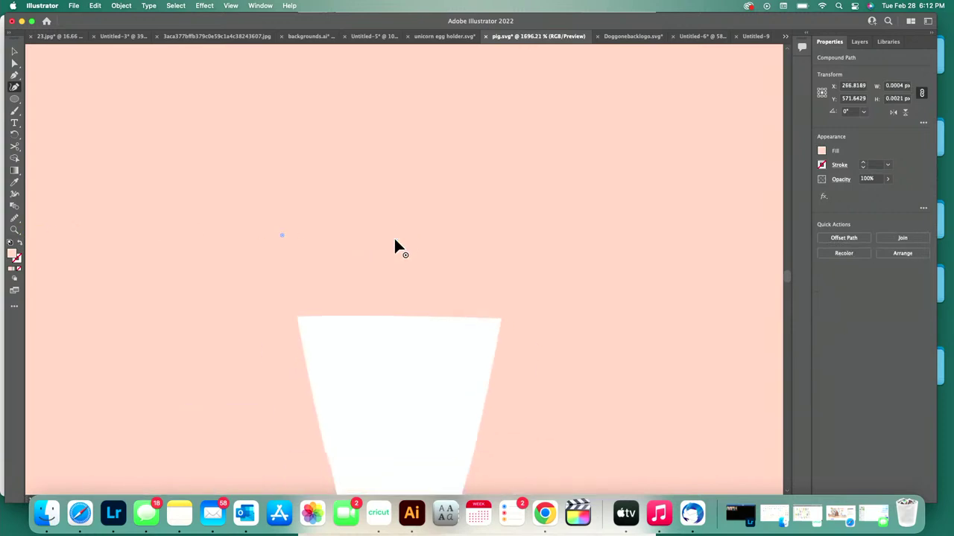
scroll(281, 235, "down", 3)
scroll(282, 235, "up", 5)
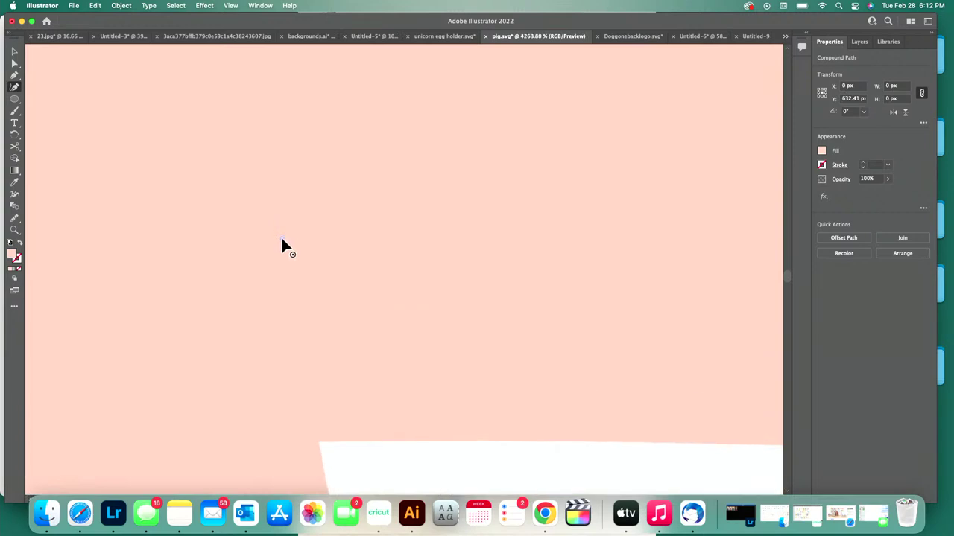
key("super+z")
scroll(280, 236, "down", 12)
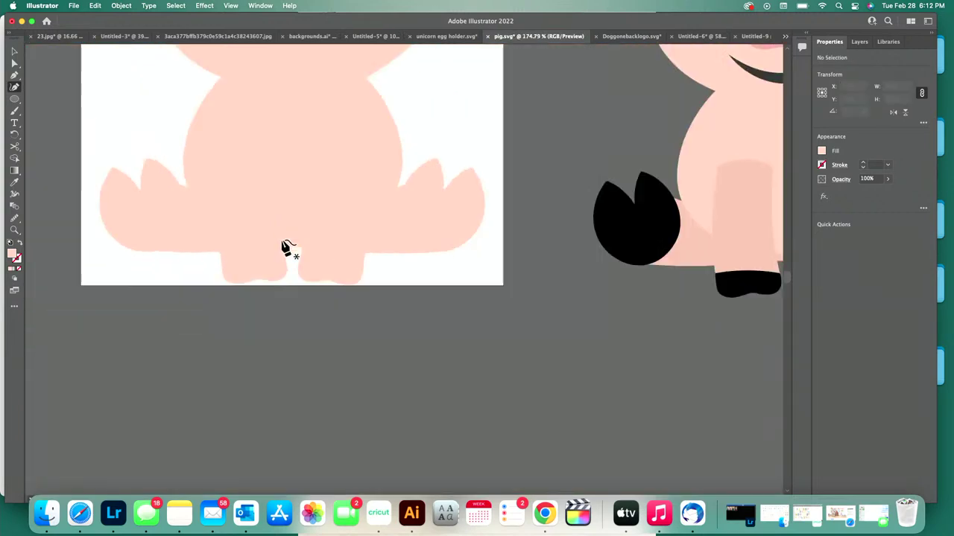
scroll(286, 249, "down", 2)
- Shift the pink silhouette slightly left and down to about X 273.2 px, Y 320.3 px
key("v")
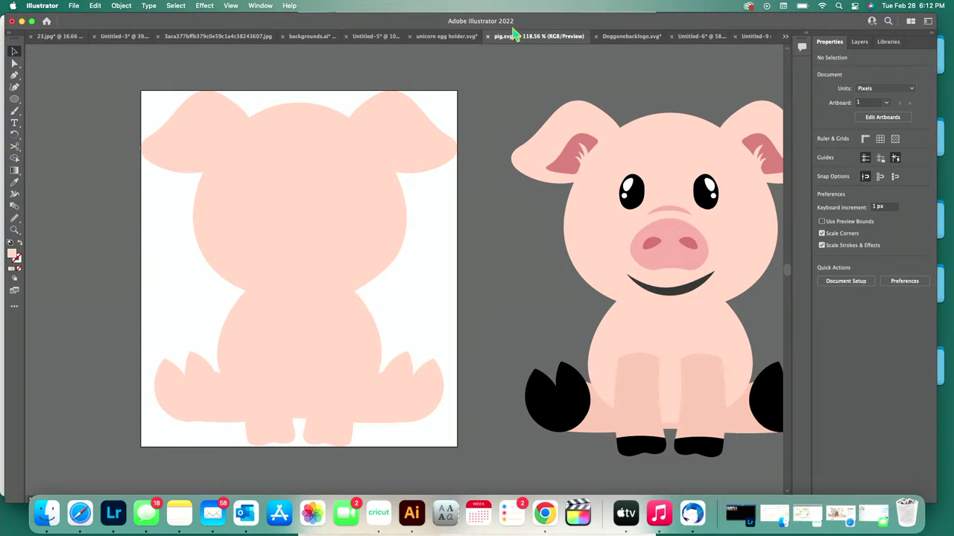
scroll(493, 82, "down", 5)
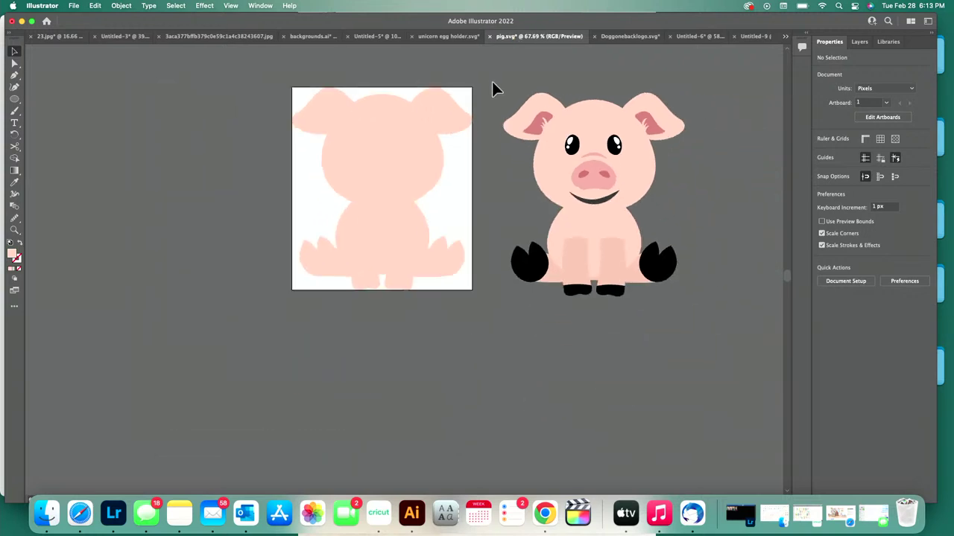
scroll(494, 88, "down", 2)
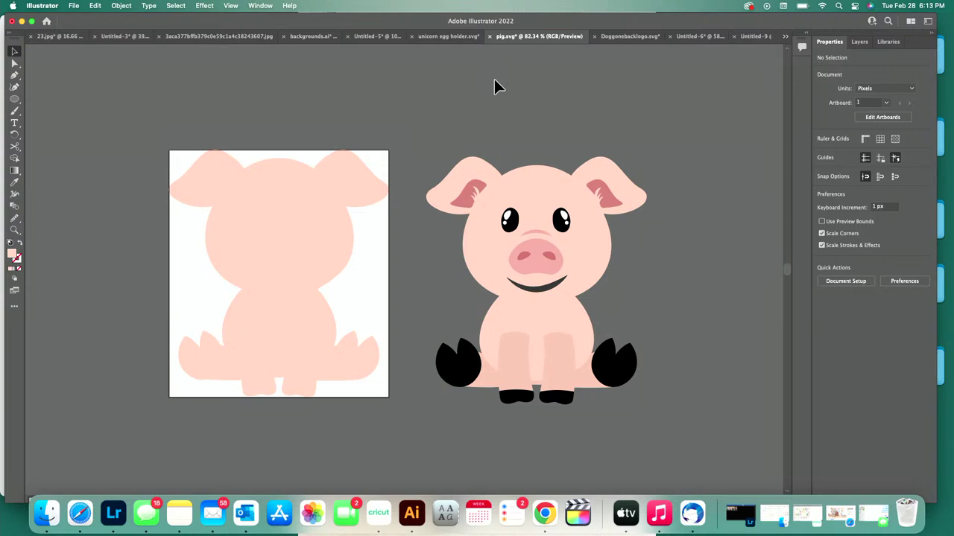
left_click_drag(268, 250, 266, 261)
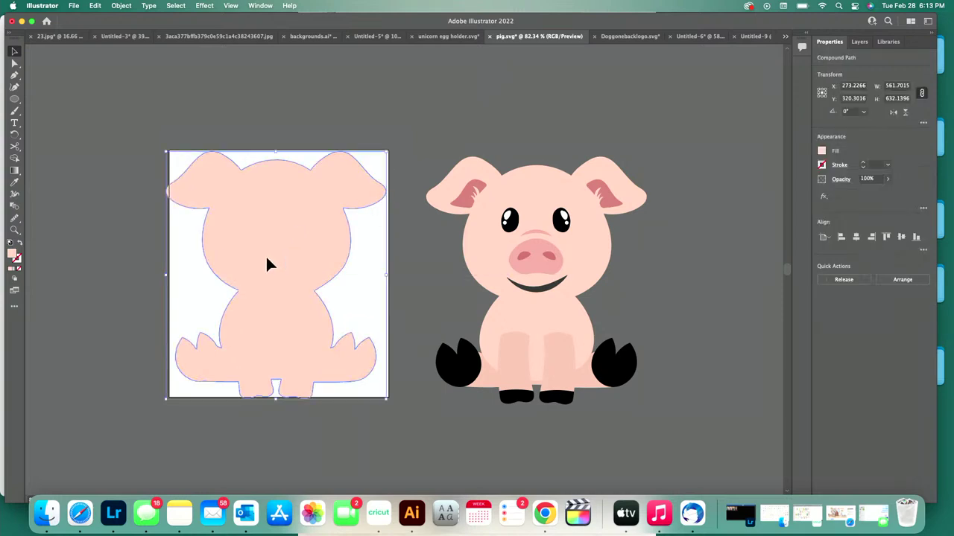
- Try deleting the light pink head and body from the full-colour pig copy, and undo both deletions
left_click(467, 198)
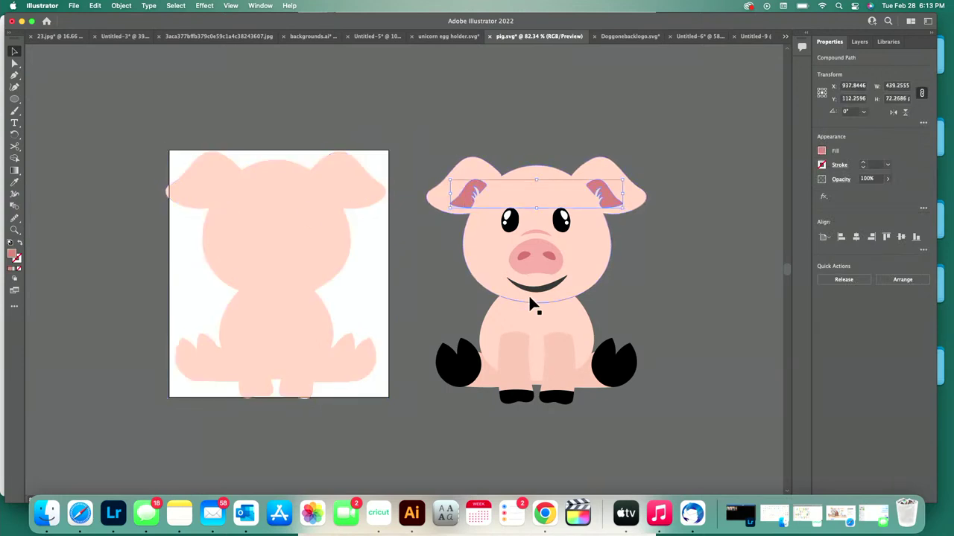
left_click(605, 257)
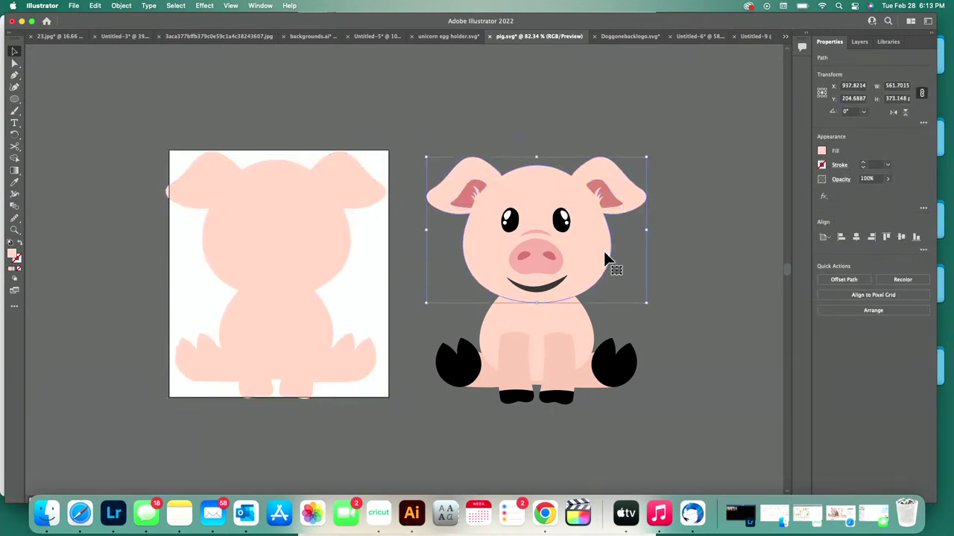
key("Delete")
left_click(580, 325)
key("Delete")
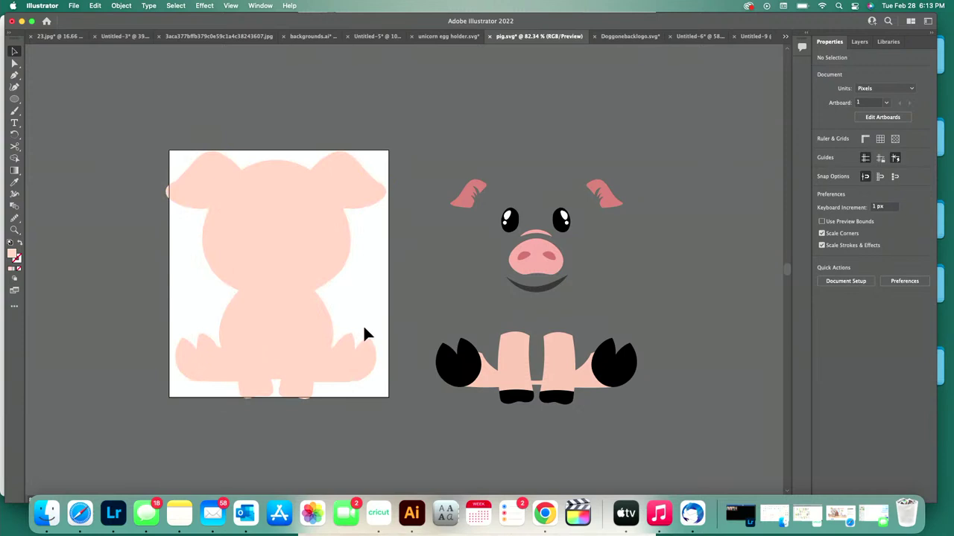
key("super+z")
key("super+z")
left_click(726, 295)
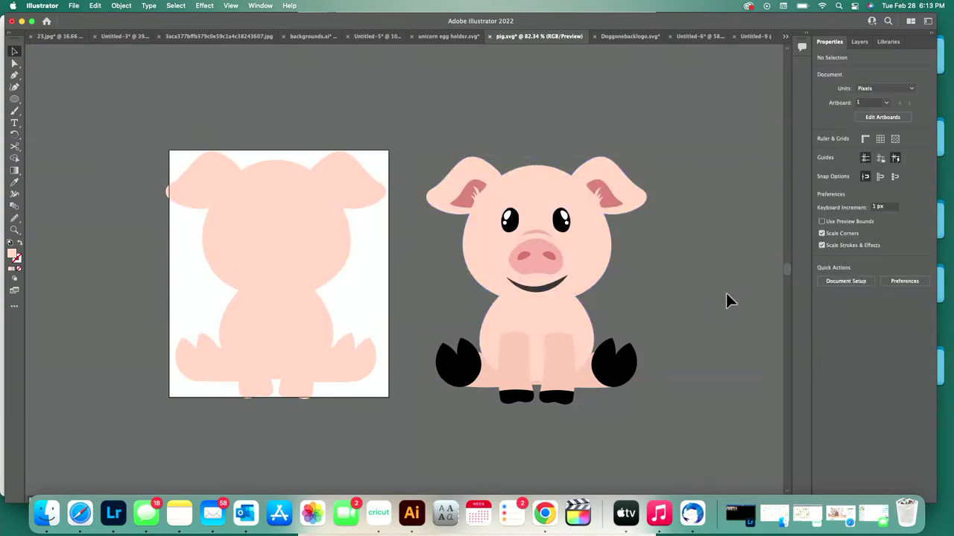
- Try moving the front legs and the hind-leg shape out from the full-colour pig, and undo each move
scroll(633, 399, "up", 3)
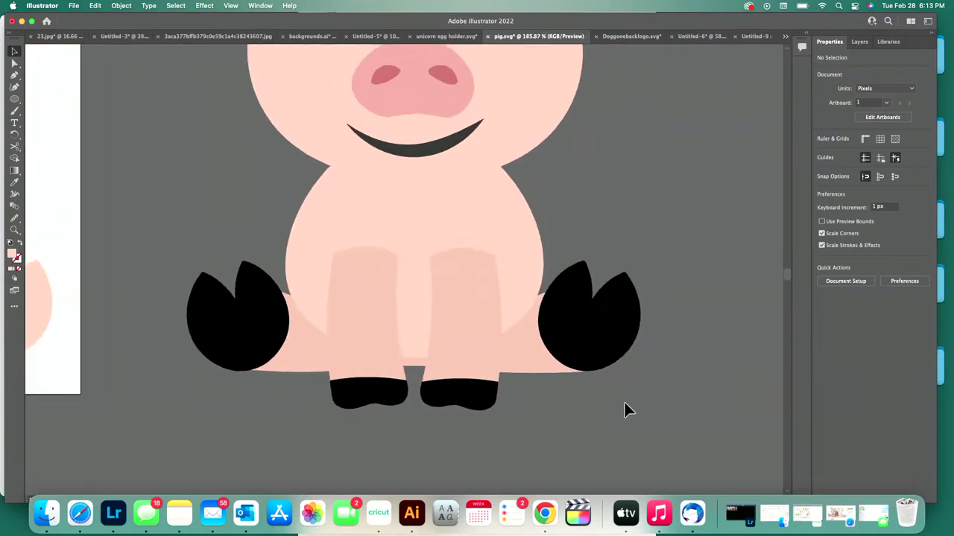
left_click(478, 337)
left_click(515, 354, "shift")
left_click_drag(516, 355, 375, 482)
key("super+z")
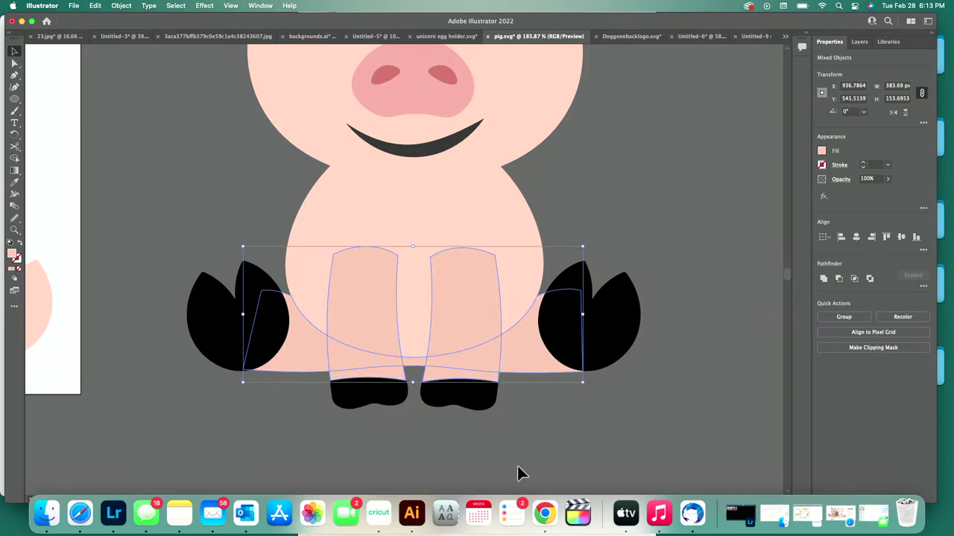
left_click(517, 472)
left_click_drag(478, 345, 415, 383)
key("super+z")
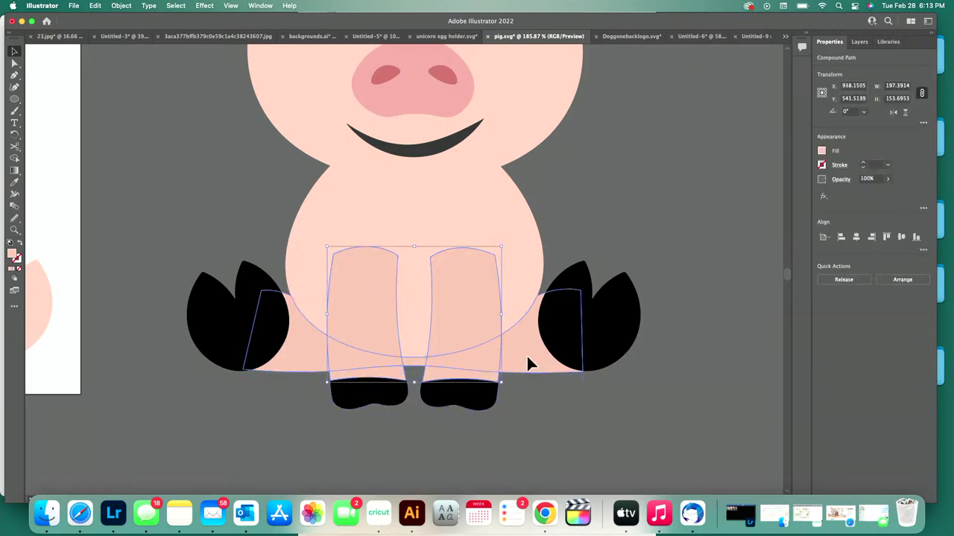
left_click(526, 356, "shift")
scroll(526, 367, "down", 3)
left_click_drag(526, 367, 523, 436)
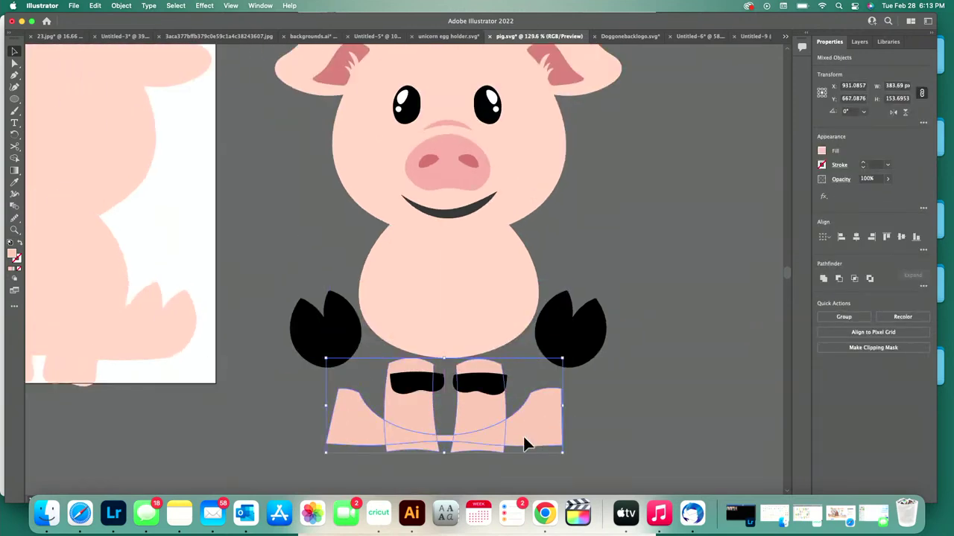
key("super+z")
left_click(523, 437)
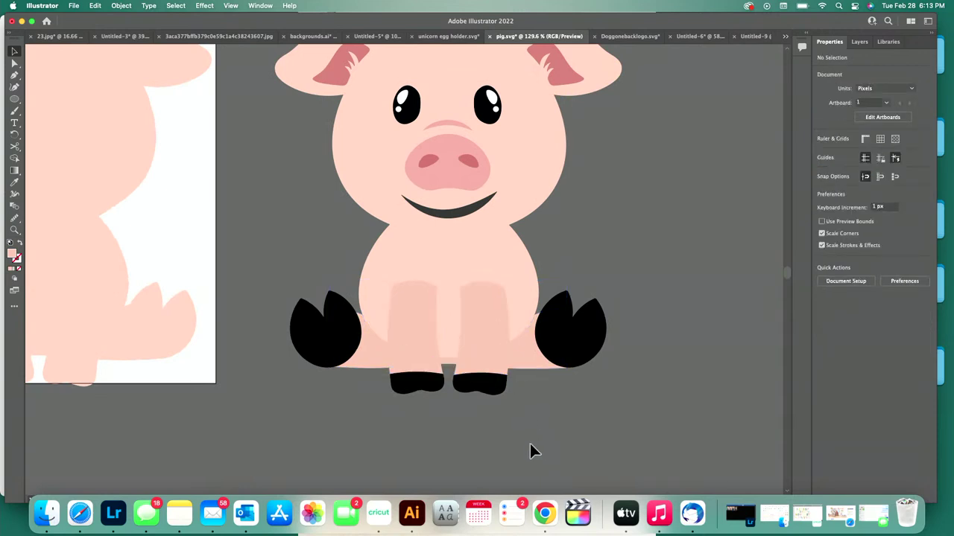
- Unite the front legs and the hind-leg shape of the full-colour pig, and undo a test move of the merged piece
scroll(530, 443, "up", 3)
scroll(531, 442, "down", 5)
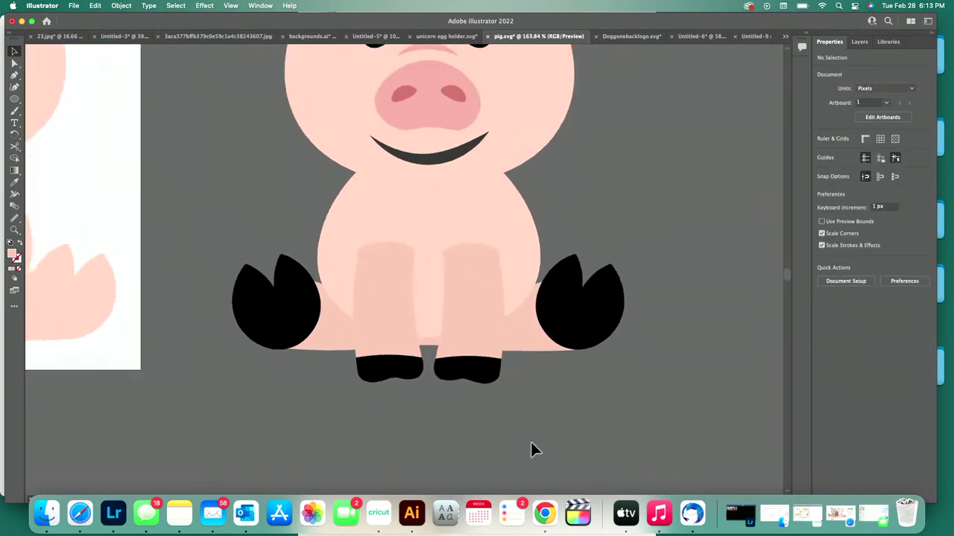
left_click(484, 393)
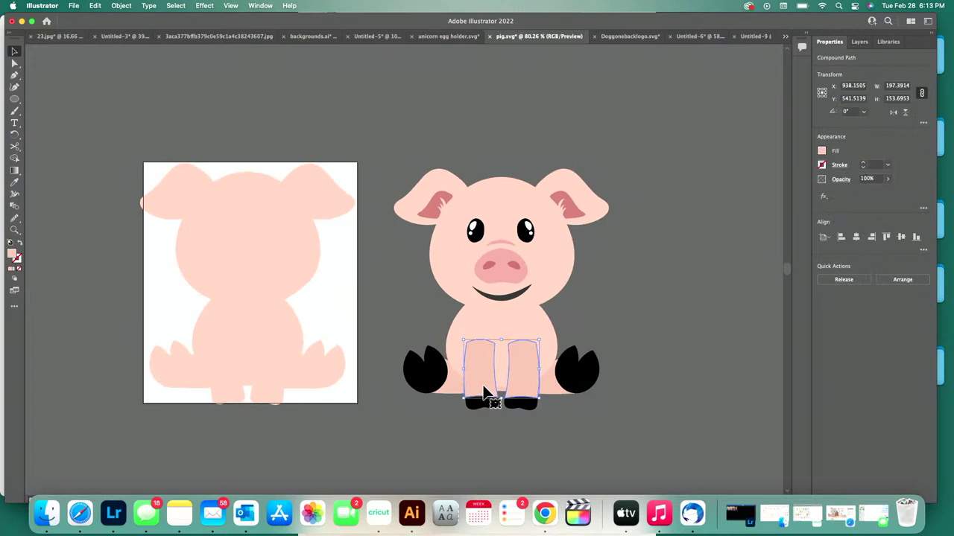
left_click(555, 390, "shift")
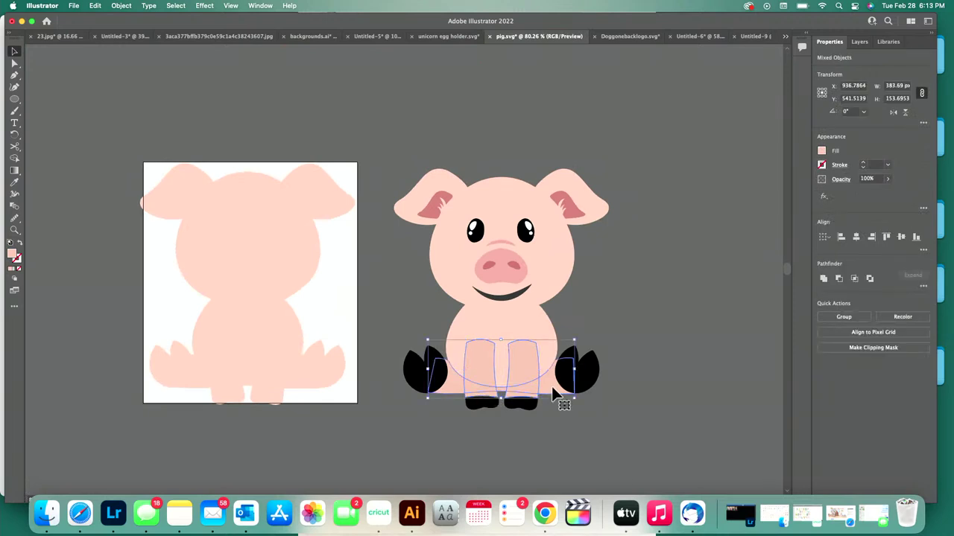
left_click(823, 279)
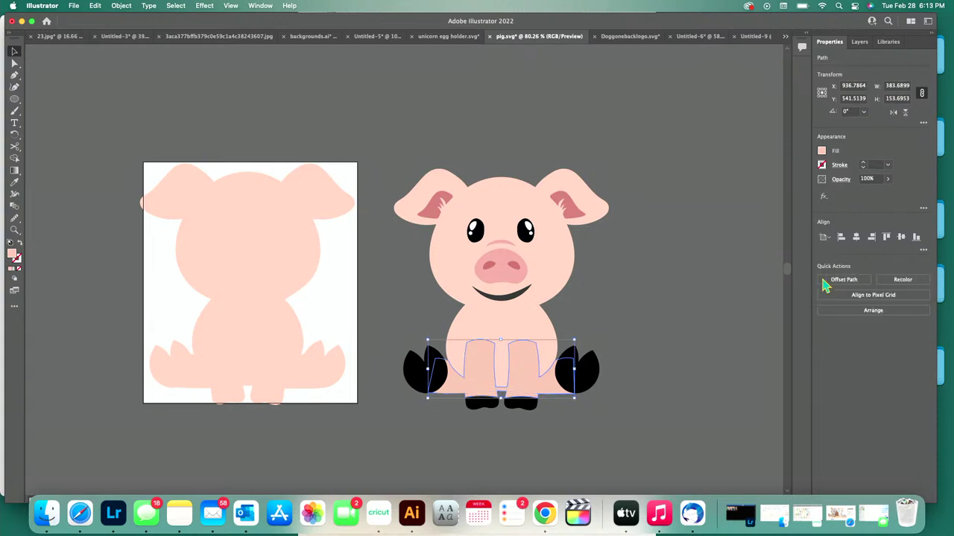
left_click_drag(528, 383, 511, 449)
key("super+z")
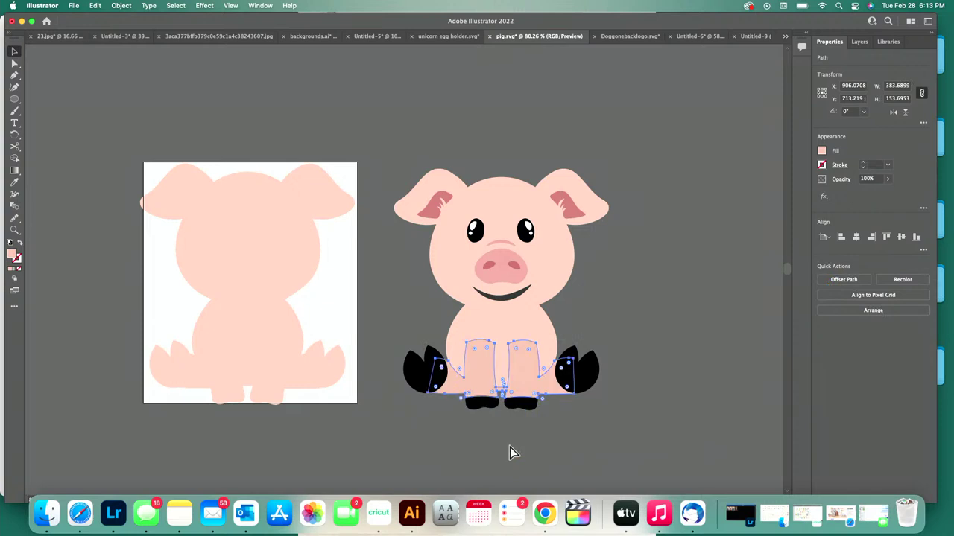
- Try moving the black rear hooves of the full-colour pig, undo the move, and select the hooves together with the united legs
left_click(533, 457)
scroll(534, 458, "up", 3)
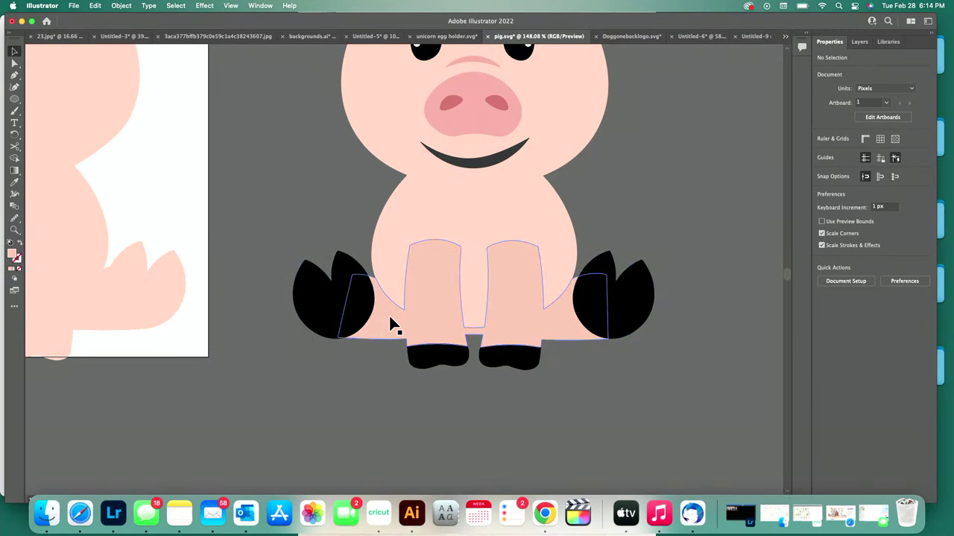
left_click(333, 302)
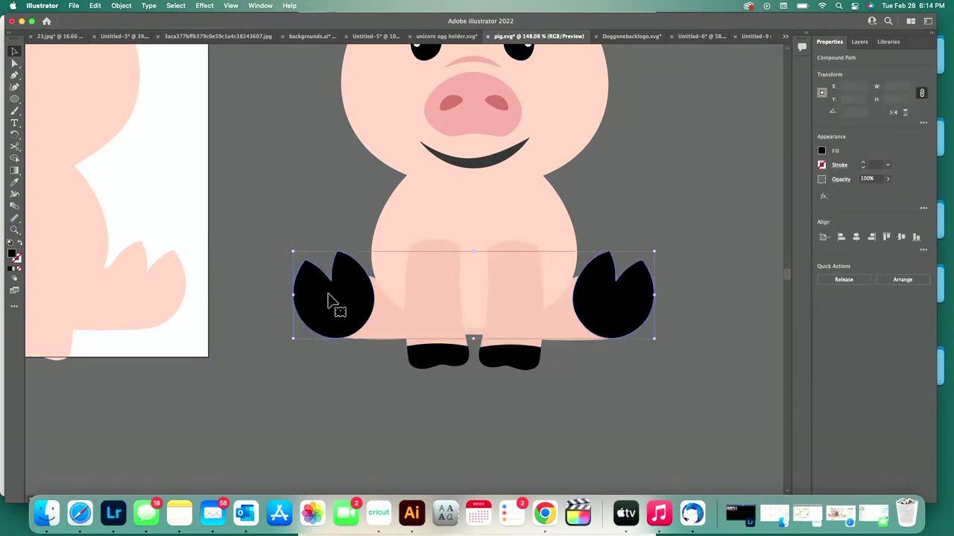
left_click_drag(639, 316, 649, 366)
key("super+z")
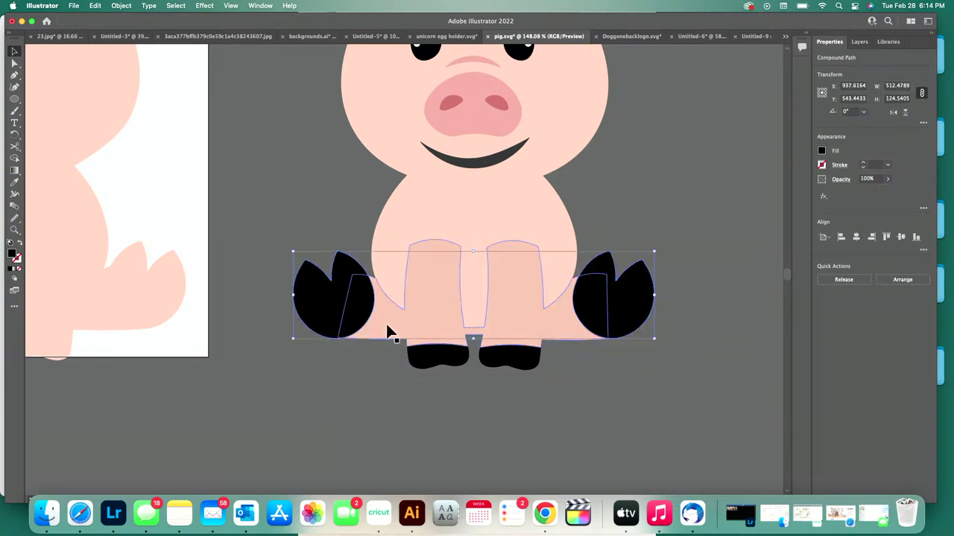
left_click(387, 331, "shift")
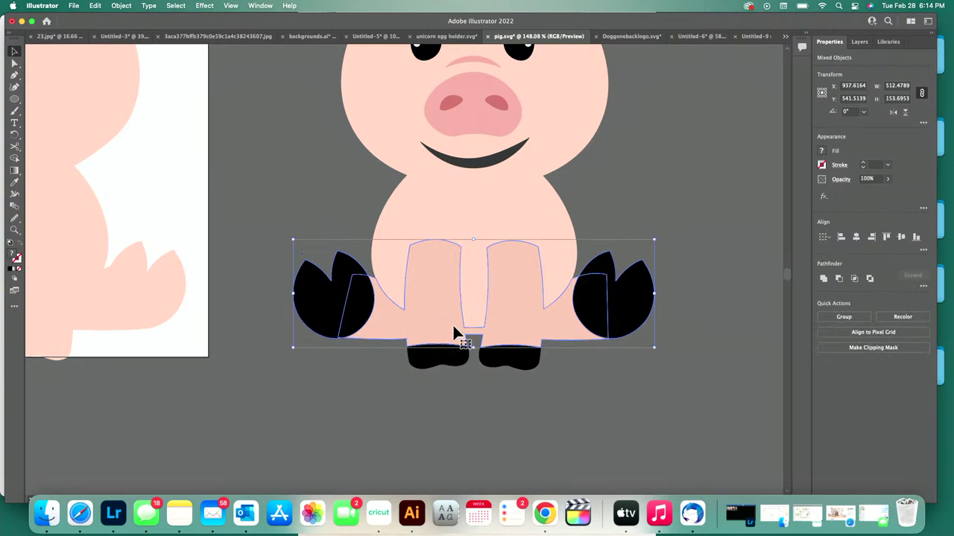
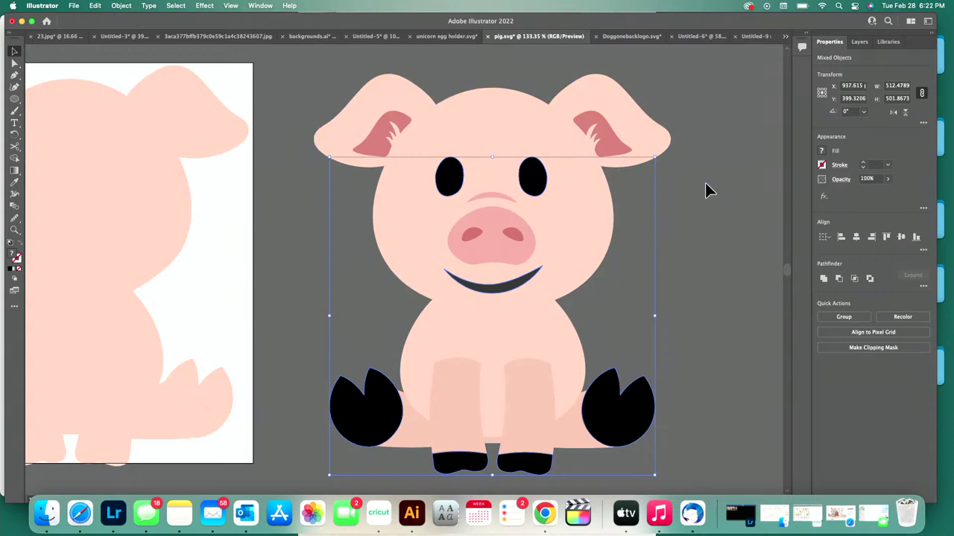
- Combine the black eyes, smile and all hooves into one compound path and fill it with black, 000000
left_click(864, 43)
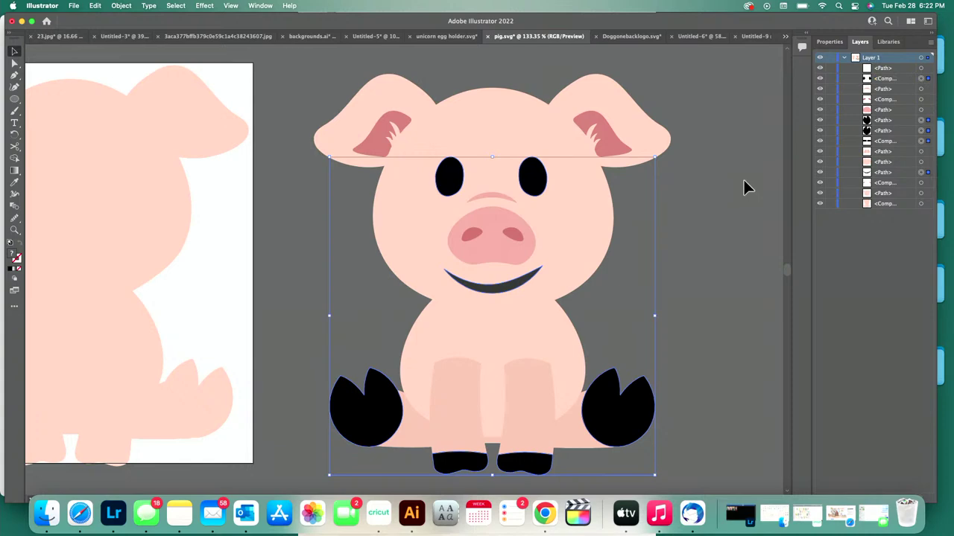
key("super+8")
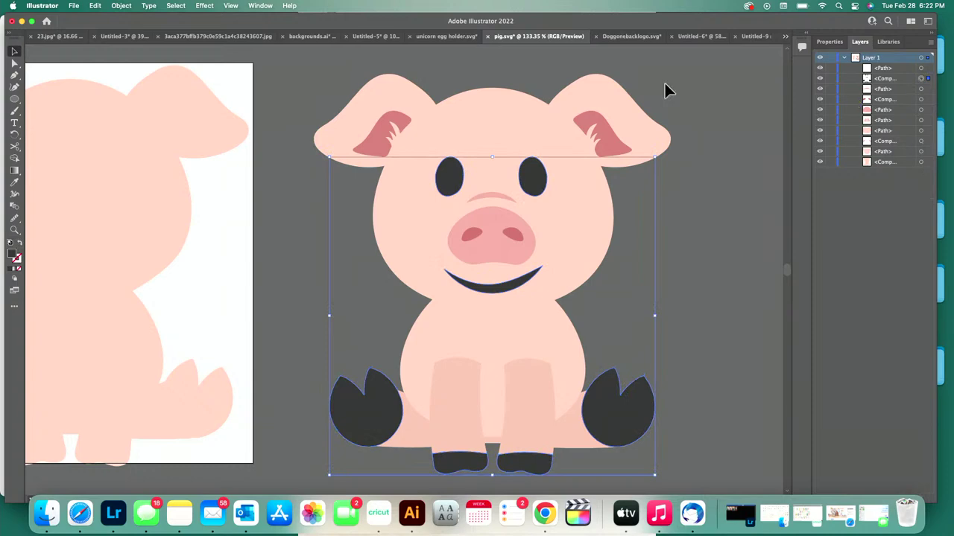
left_click(829, 42)
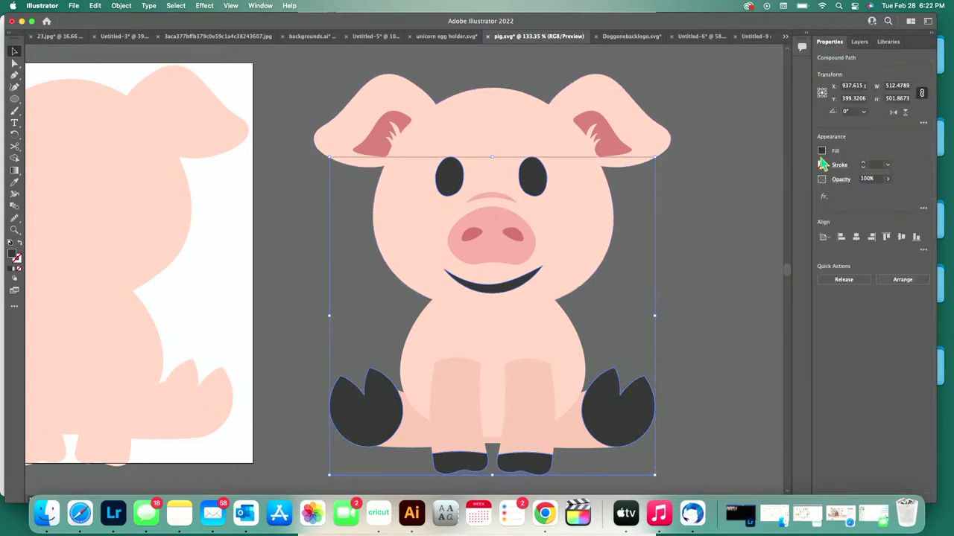
left_click(821, 152)
left_click(719, 237)
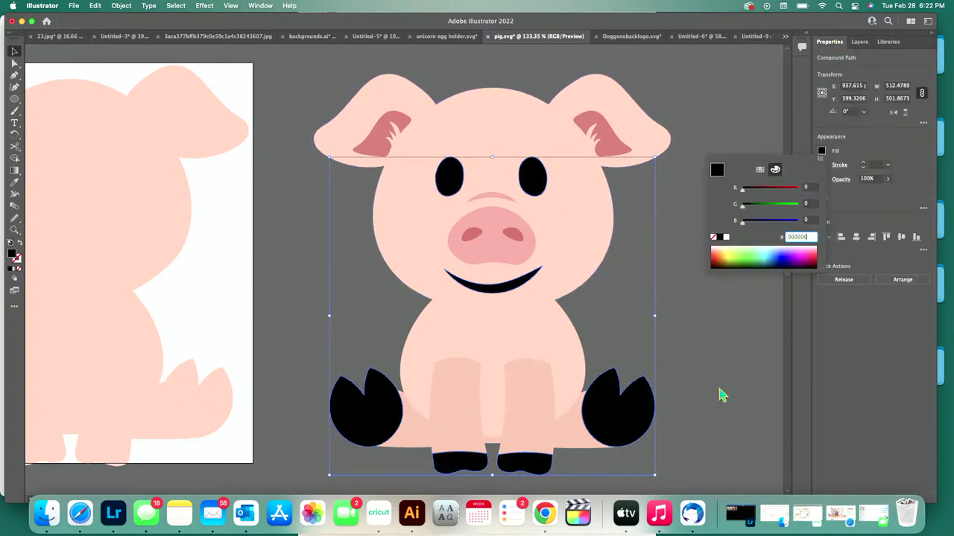
left_click(728, 410)
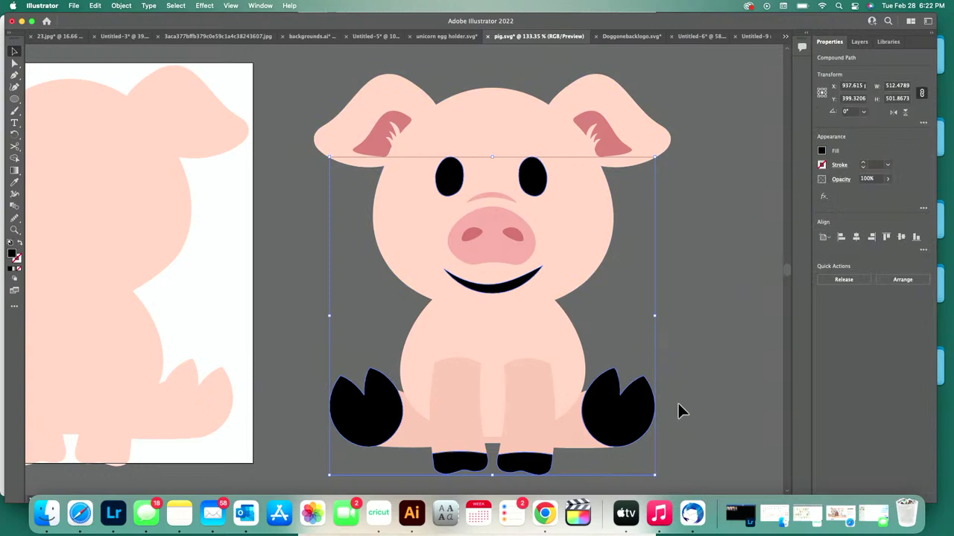
left_click(863, 45)
left_click_drag(540, 179, 453, 183)
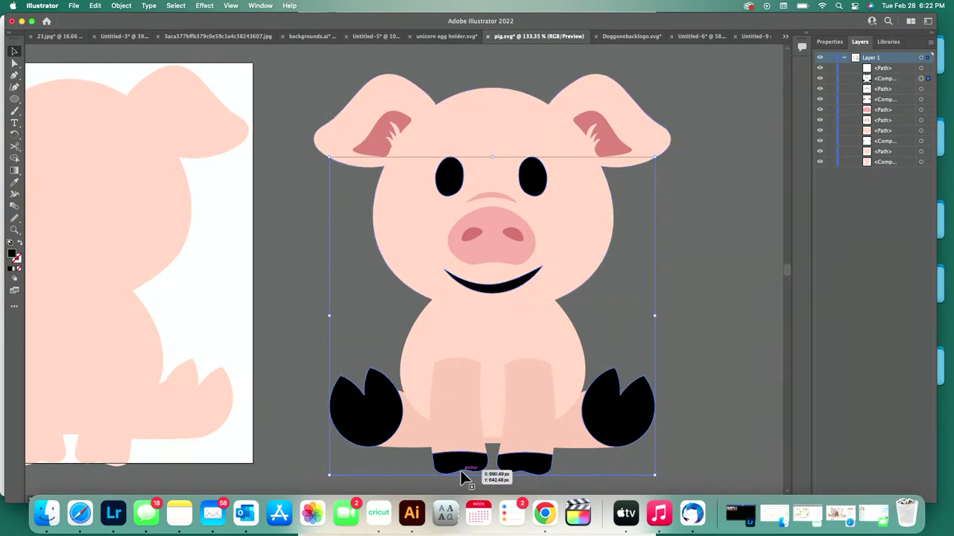
left_click(702, 267)
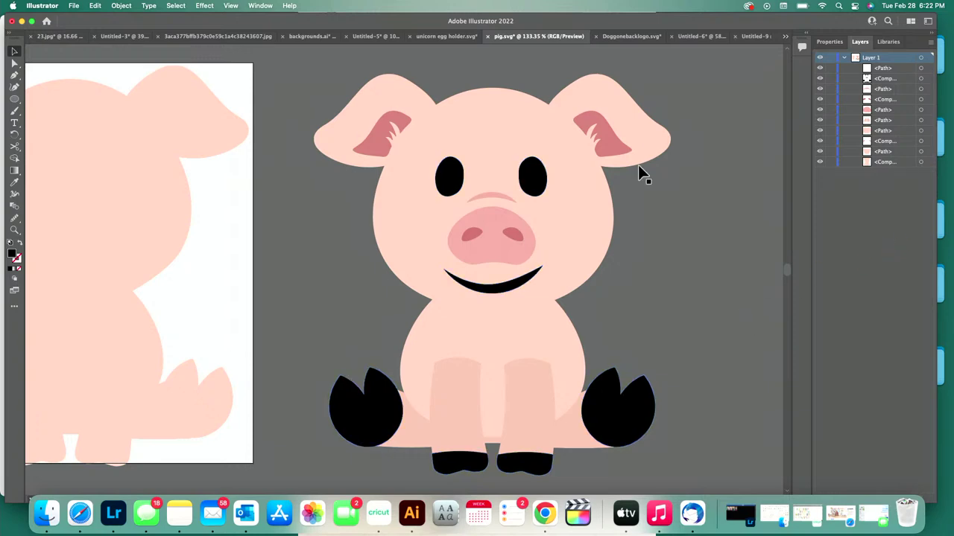
- Delete the light pink head with ears and the light pink body from the full-colour pig
scroll(705, 330, "down", 3)
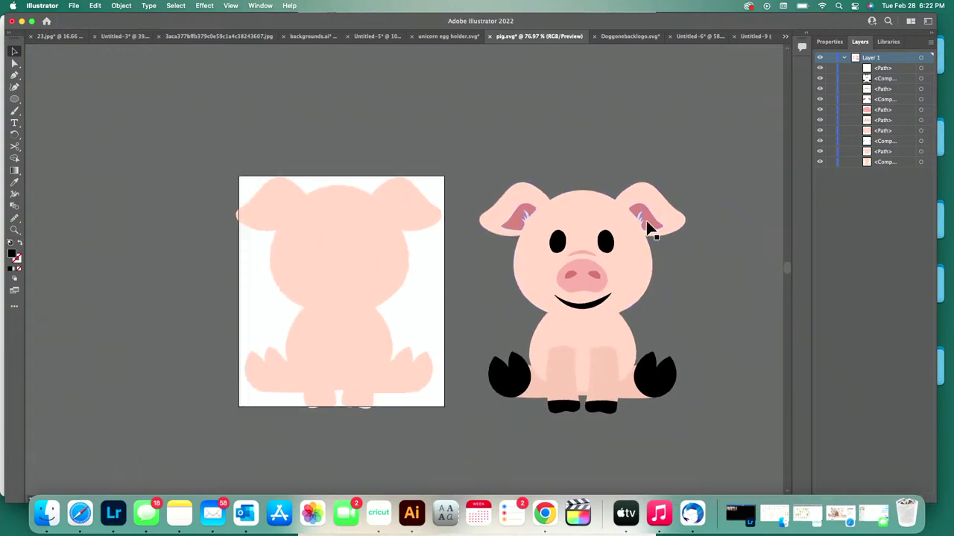
left_click(607, 399)
left_click(663, 380, "shift")
left_click(732, 319)
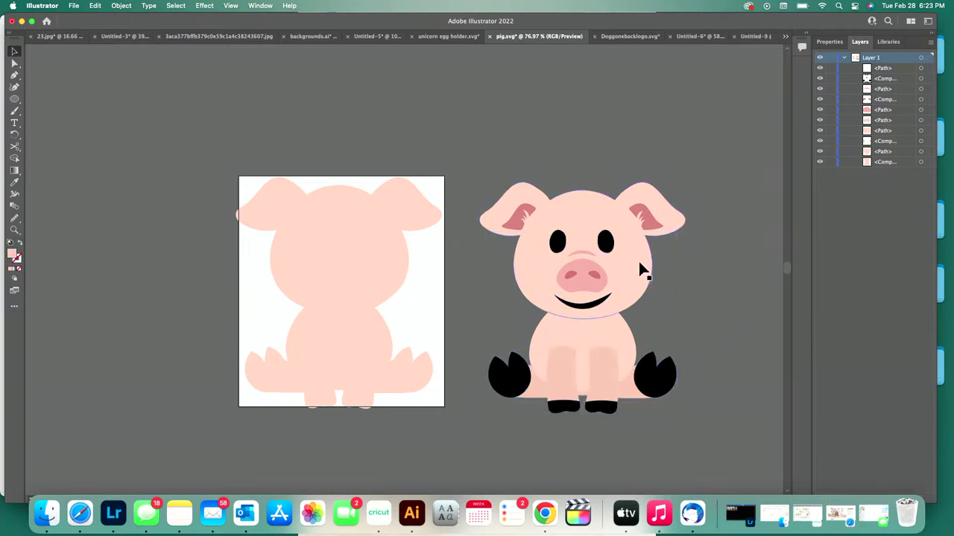
left_click(639, 269)
key("Delete")
left_click(616, 326)
key("Delete")
- Combine the snout and the small crease above it into one compound path, undoing and redoing the change to compare
left_click(589, 254)
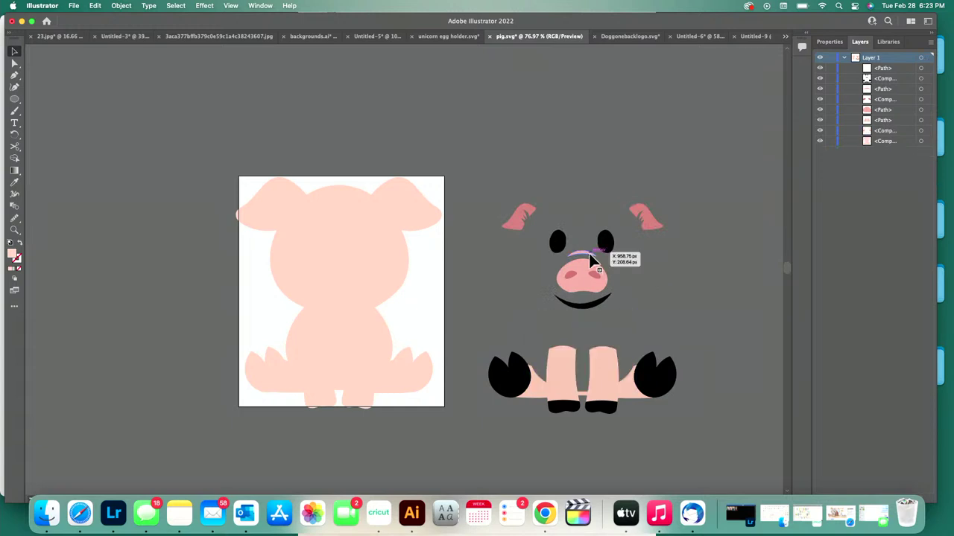
scroll(589, 260, "up", 5)
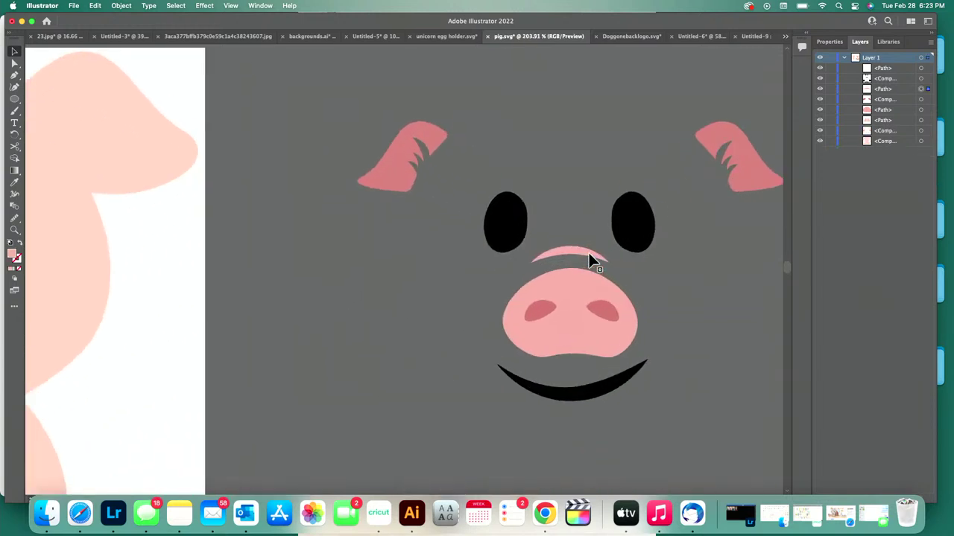
scroll(589, 260, "down", 6)
scroll(592, 262, "up", 4)
scroll(588, 269, "up", 1)
left_click(579, 294, "shift")
key("super+8")
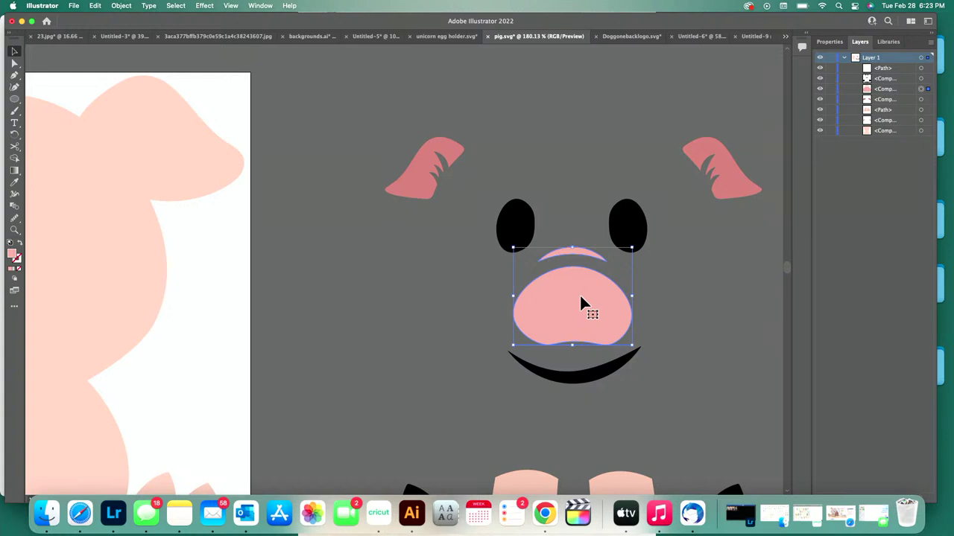
key("super+z")
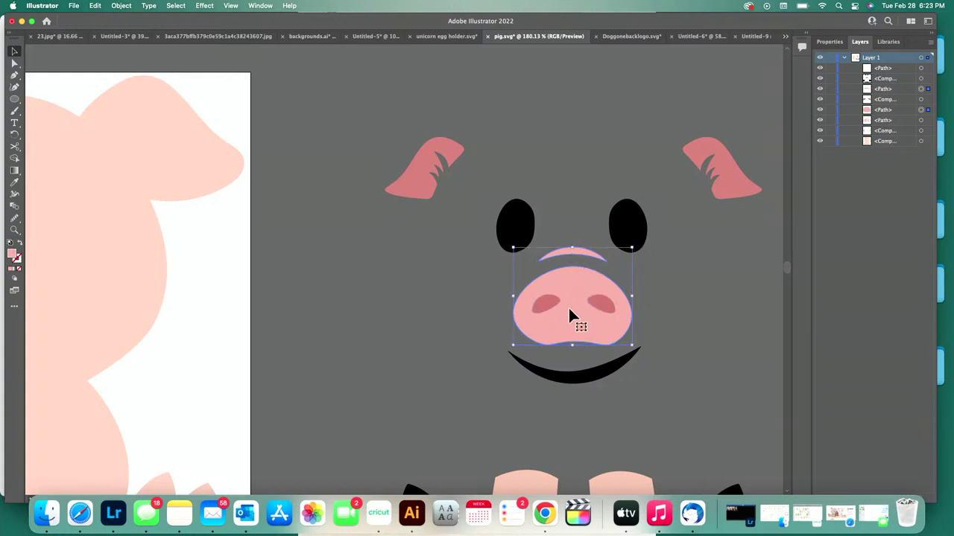
key("super+shift+z")
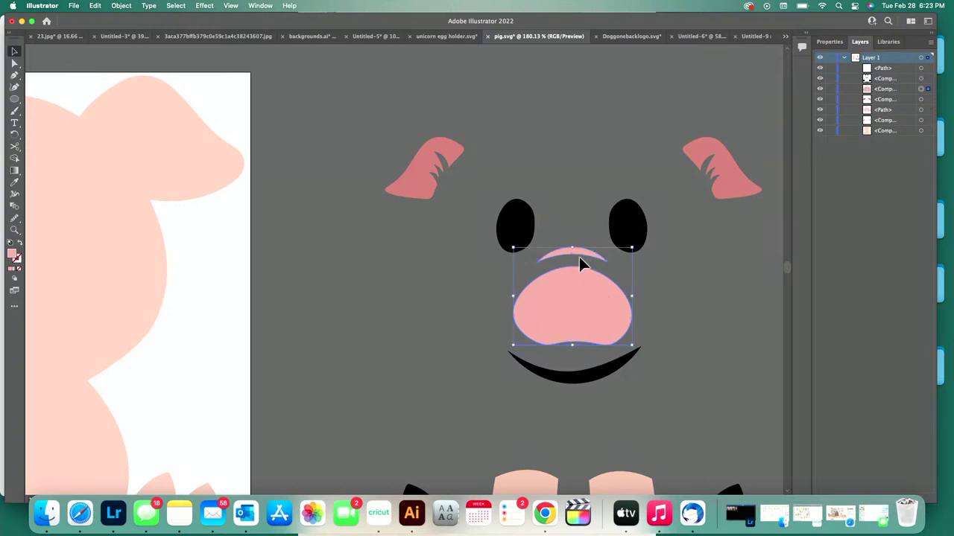
- Send the combined snout and crease path to the back of the stacking order
right_click(594, 304)
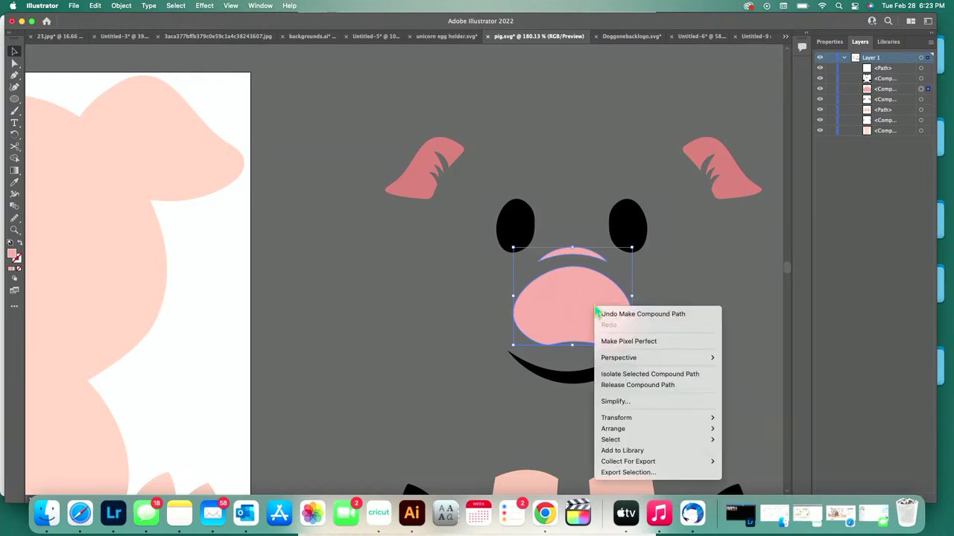
mouse_move(635, 430)
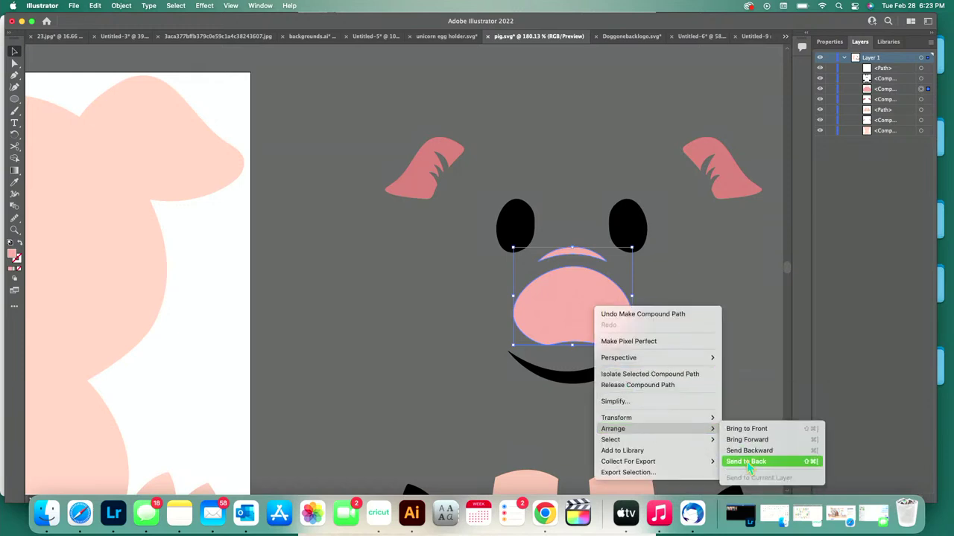
left_click(747, 462)
left_click(699, 402)
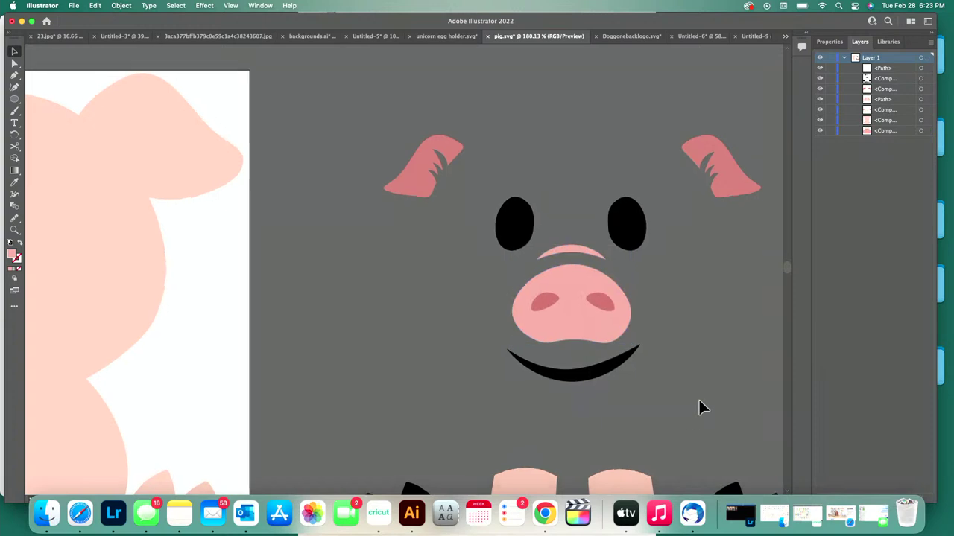
- Move all the coloured face, leg and hoof pieces onto the pink silhouette on the artboard and bring them to the front
scroll(700, 402, "down", 4)
scroll(699, 402, "down", 3)
left_click_drag(506, 198, 753, 459)
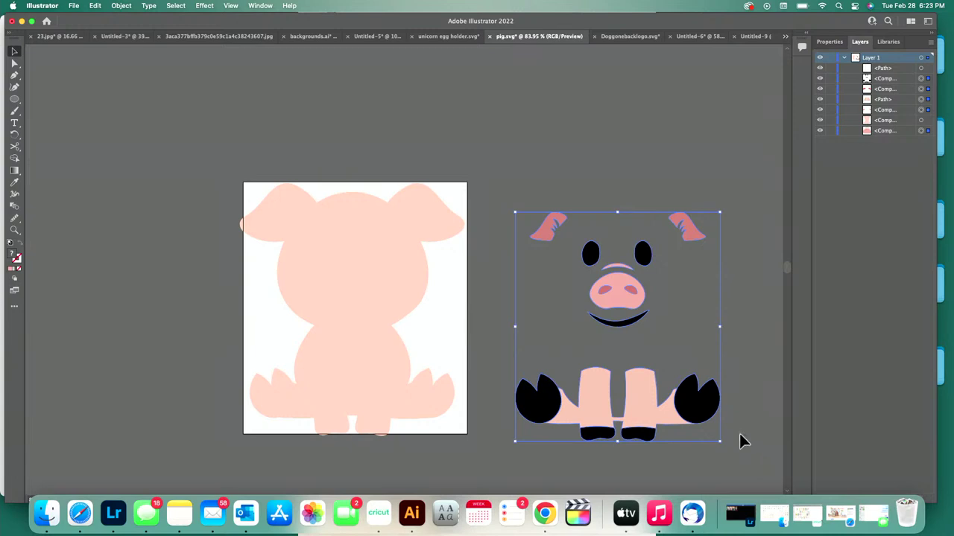
left_click_drag(703, 409, 437, 404)
right_click(436, 404)
mouse_move(511, 440)
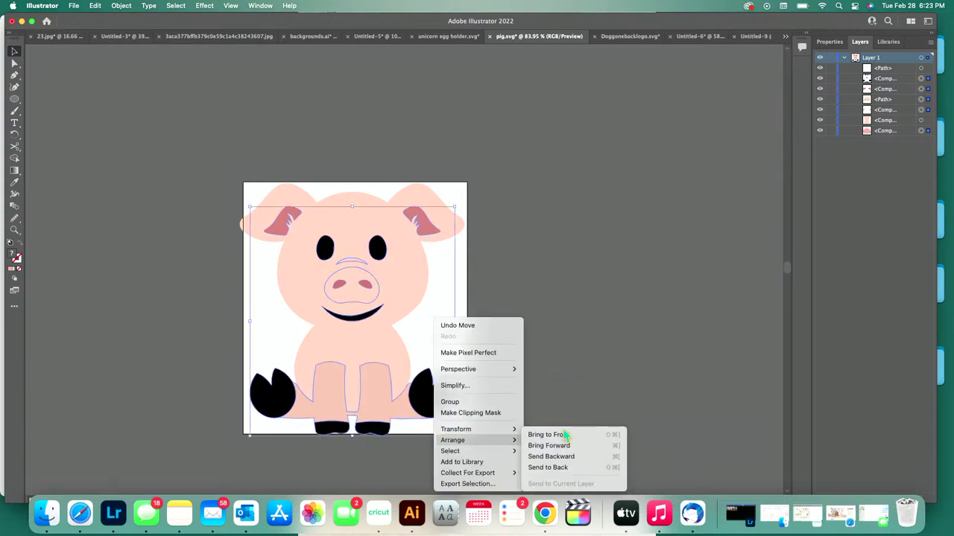
left_click(566, 436)
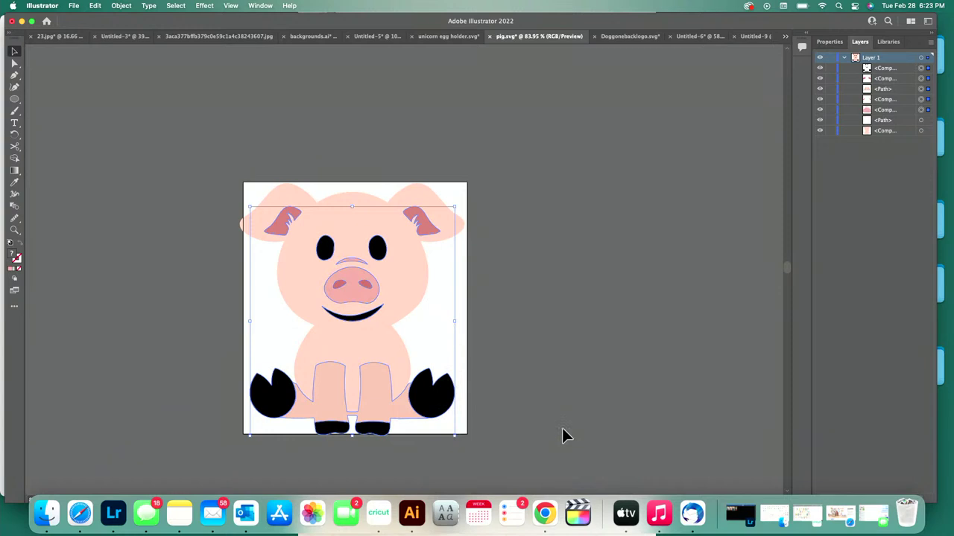
left_click(564, 431)
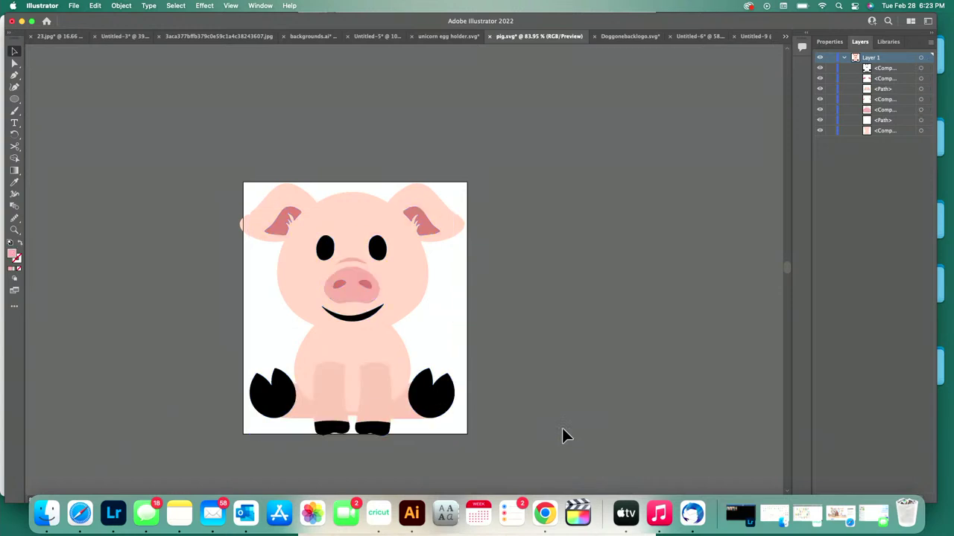
- Place a duplicate of the pink silhouette beside the assembled pig, just outside the artboard's right edge
left_click(462, 231)
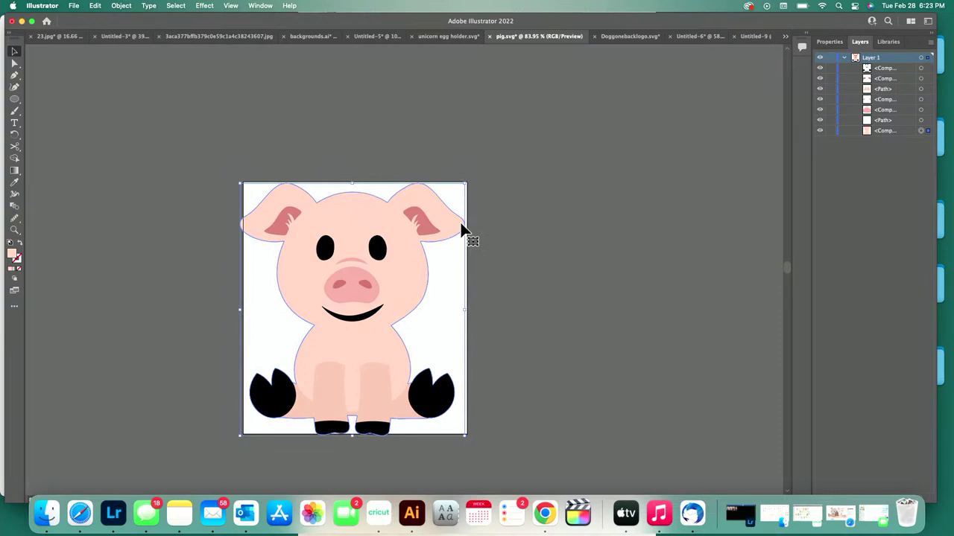
left_click_drag(462, 231, 649, 270)
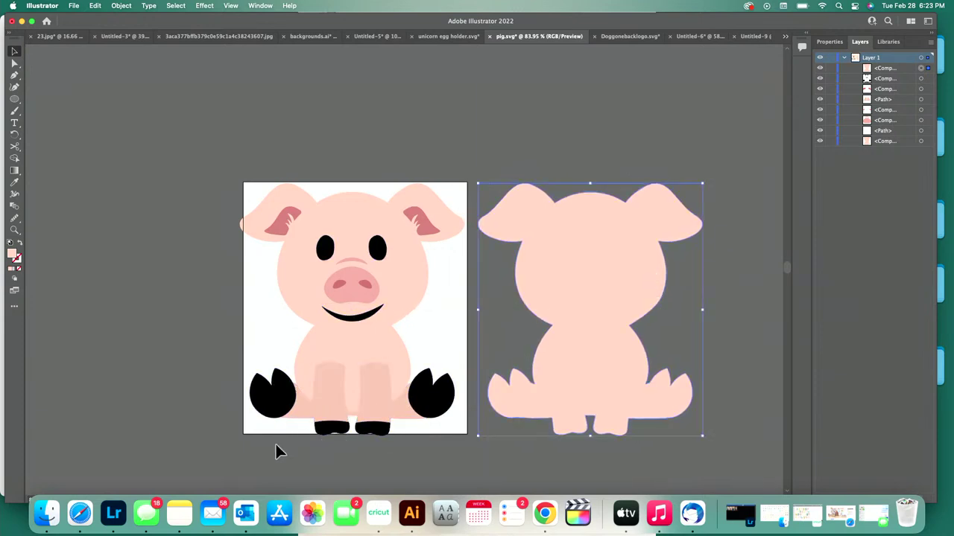
left_click(479, 466)
scroll(479, 466, "down", 5)
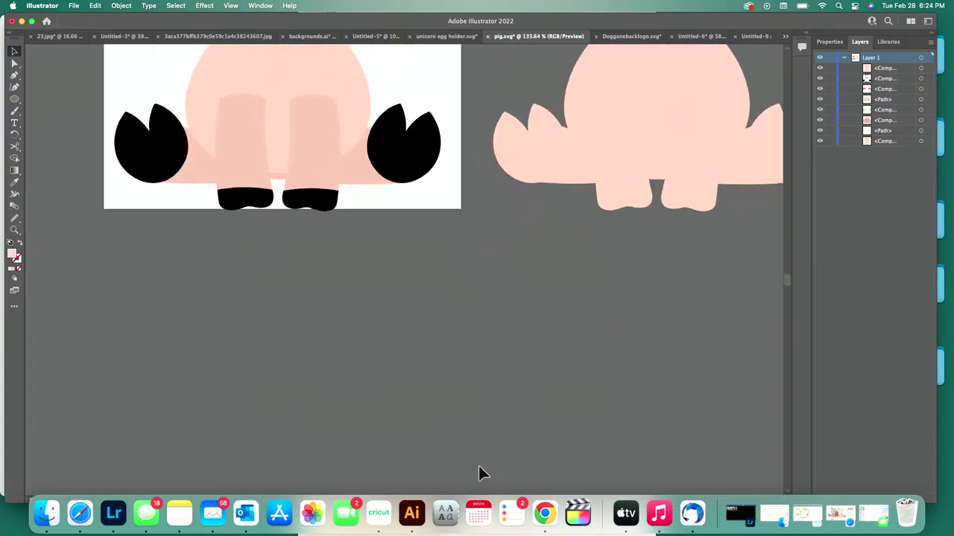
scroll(479, 466, "up", 5)
- Try rotating the silhouette copy, and undo the changes
left_click(577, 195)
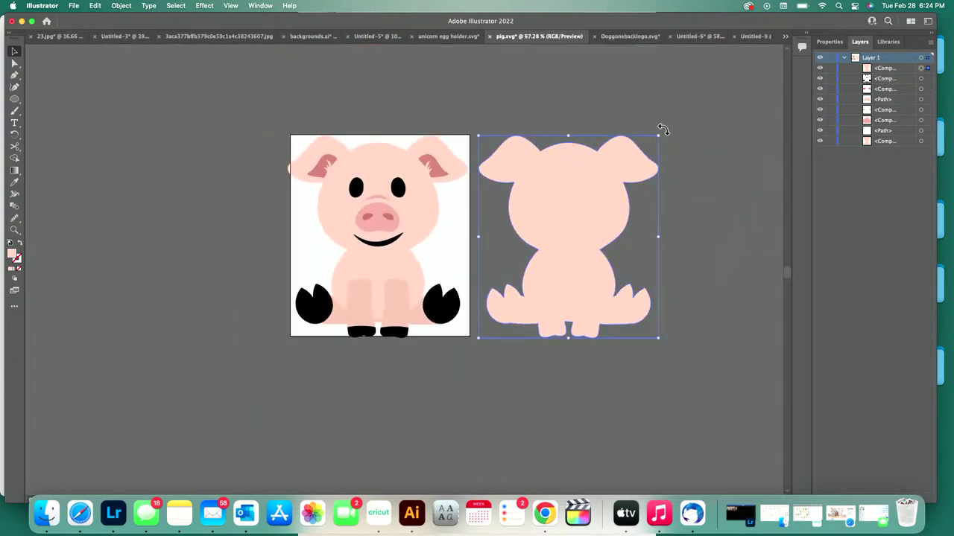
left_click_drag(662, 129, 382, 425)
key("super+z")
key("super+z")
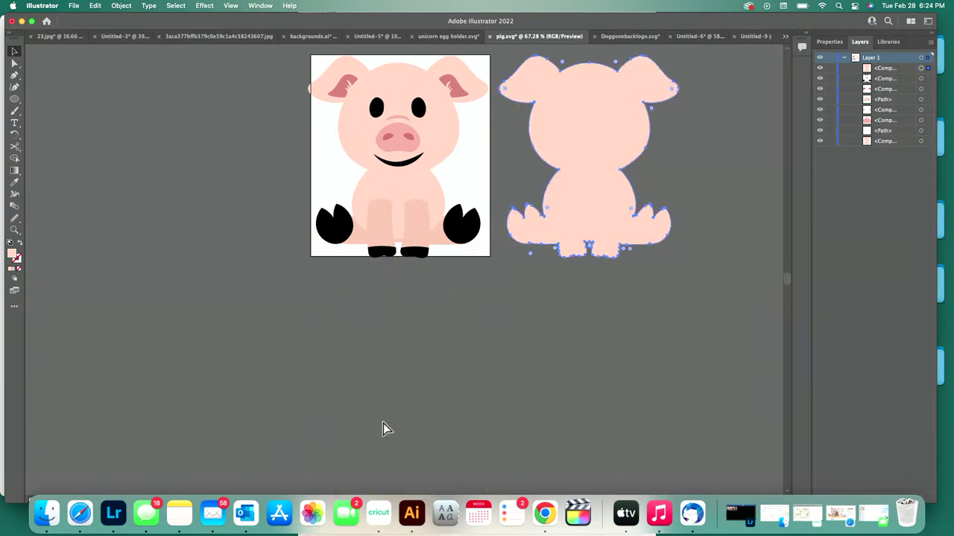
left_click(489, 345)
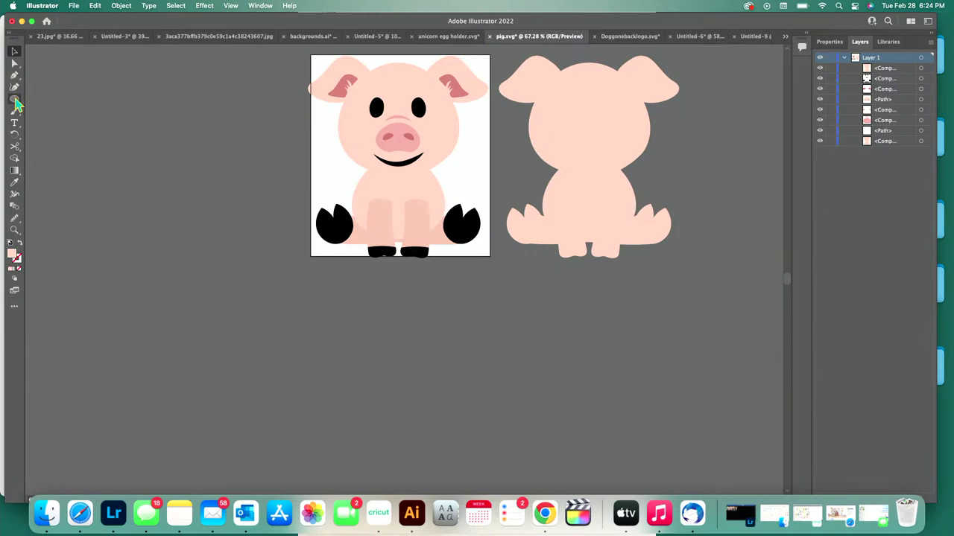
- Draw a light pink rectangle centred just below the assembled pig, a little over half the artboard's width
left_click_drag(17, 104, 45, 100)
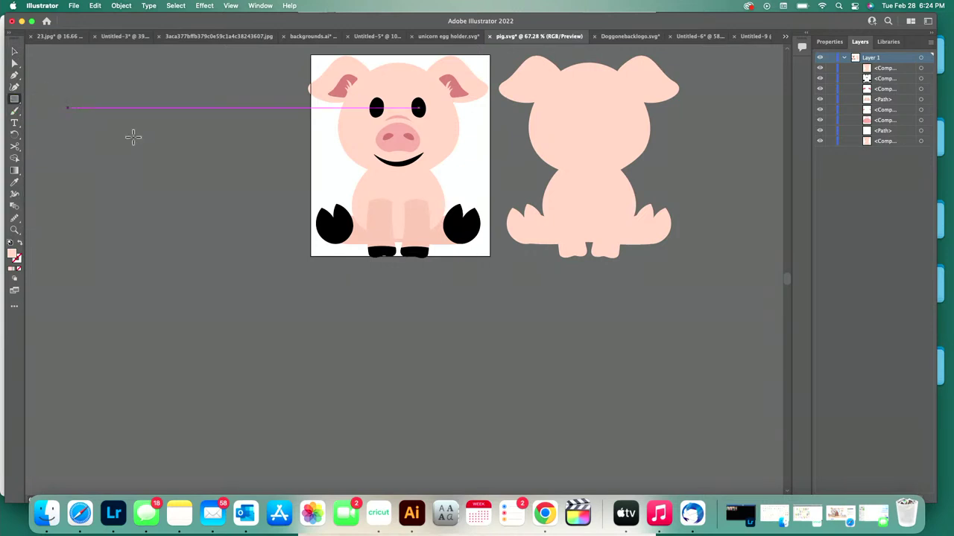
left_click_drag(353, 290, 420, 318)
key("v")
- Create an 18 px circle with the Ellipse tool and enlarge it over the pink rectangle below the pig
left_click(14, 99)
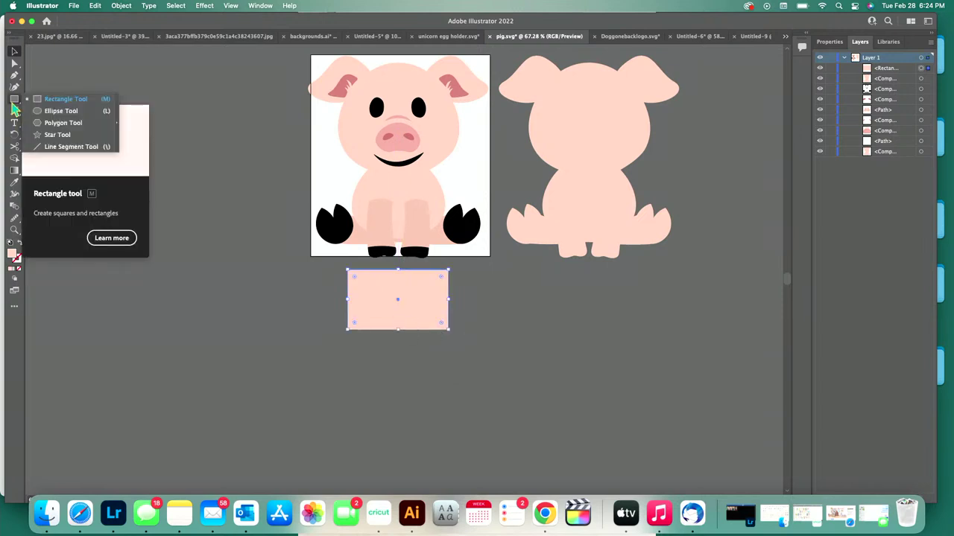
left_click(53, 112)
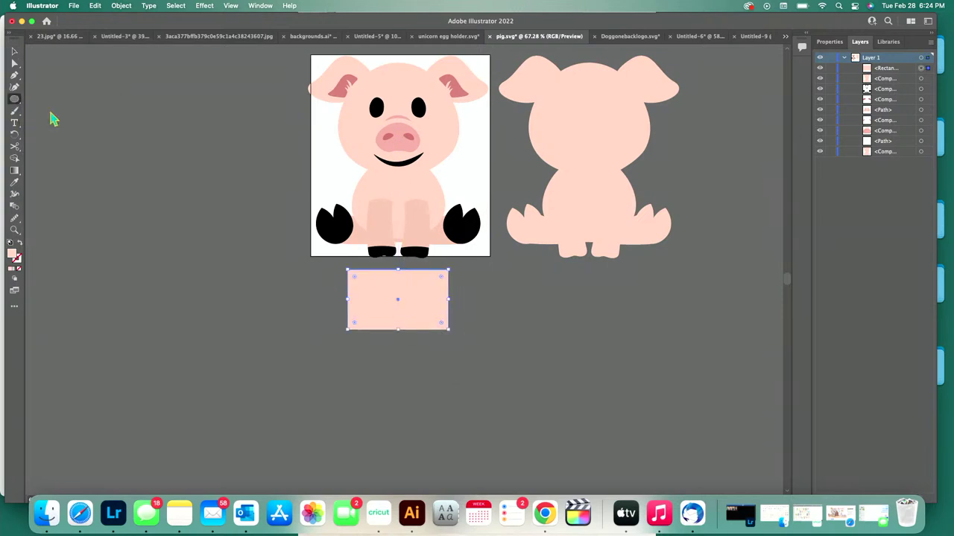
left_click(304, 336)
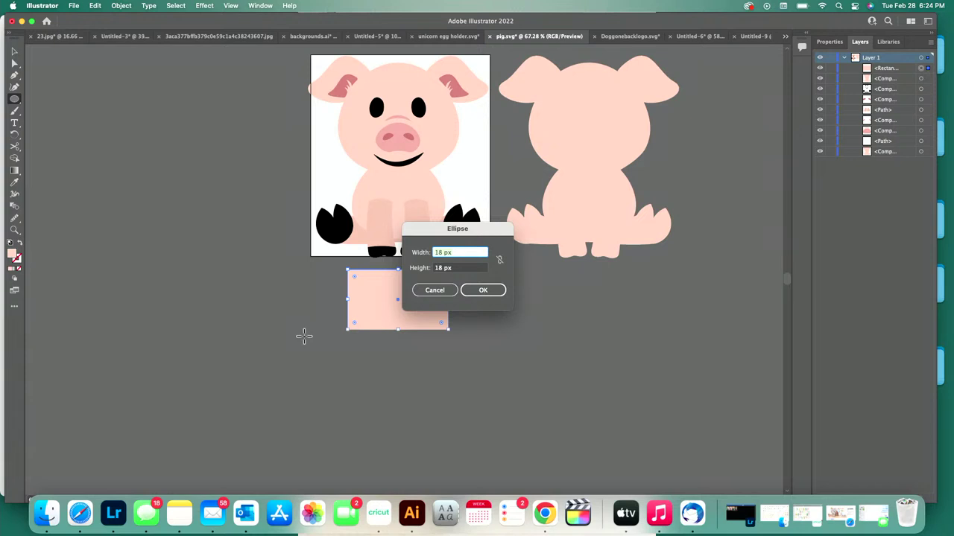
key("Return")
key("v")
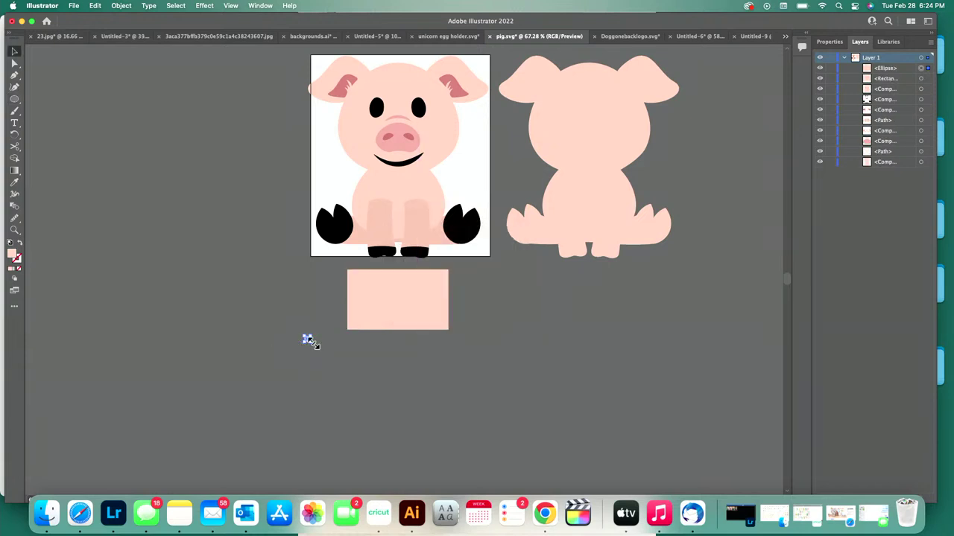
left_click_drag(308, 337, 423, 321)
- Fill the circle with light cyan, shrink it to about 143.5 px across and place it near the rectangle's centre
left_click(829, 42)
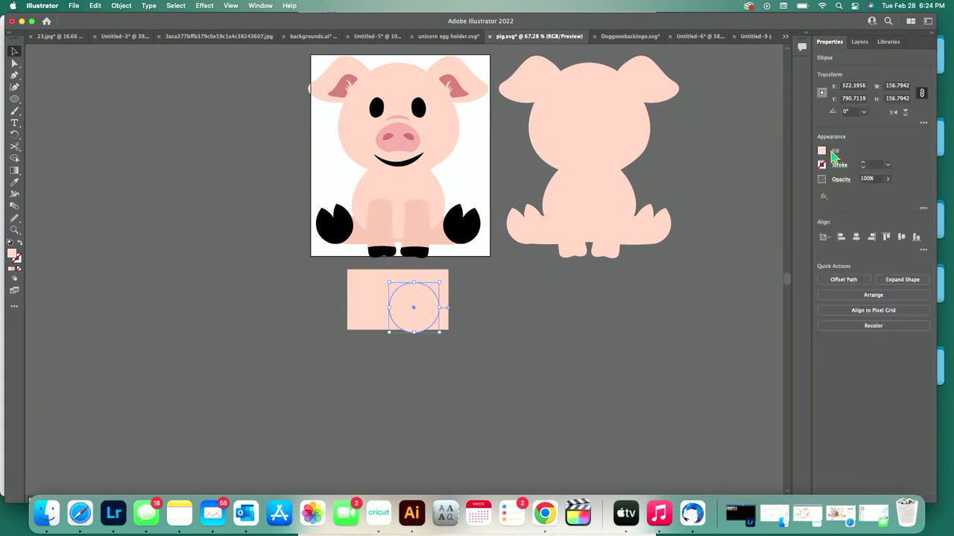
left_click(835, 153)
left_click(767, 249)
left_click_drag(419, 308, 403, 301)
scroll(403, 301, "up", 3)
left_click_drag(444, 245, 434, 254)
left_click_drag(407, 295, 407, 291)
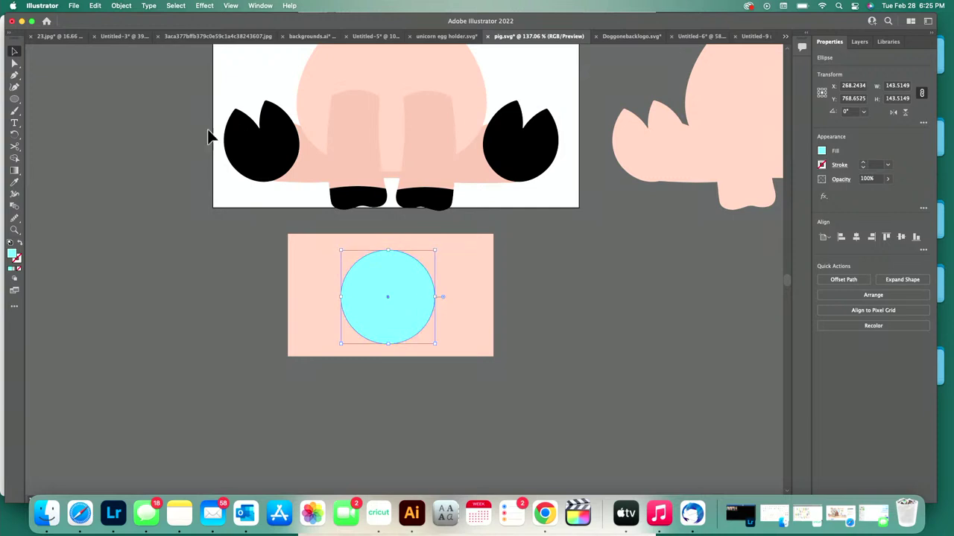
- Create a new RGB document measuring 17.7778 by 10 inches
scroll(151, 116, "down", 5)
scroll(150, 117, "up", 3)
scroll(150, 117, "down", 2)
left_click(74, 5)
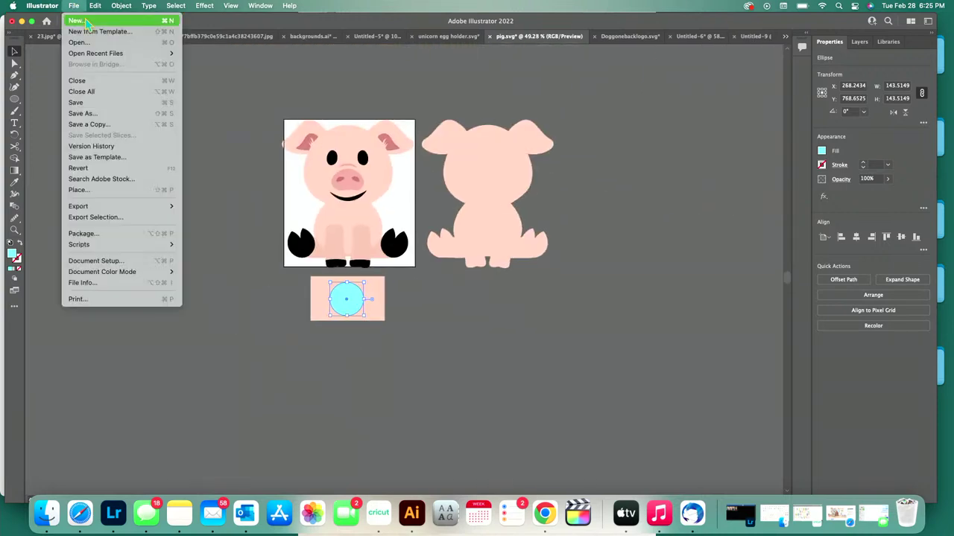
left_click(78, 21)
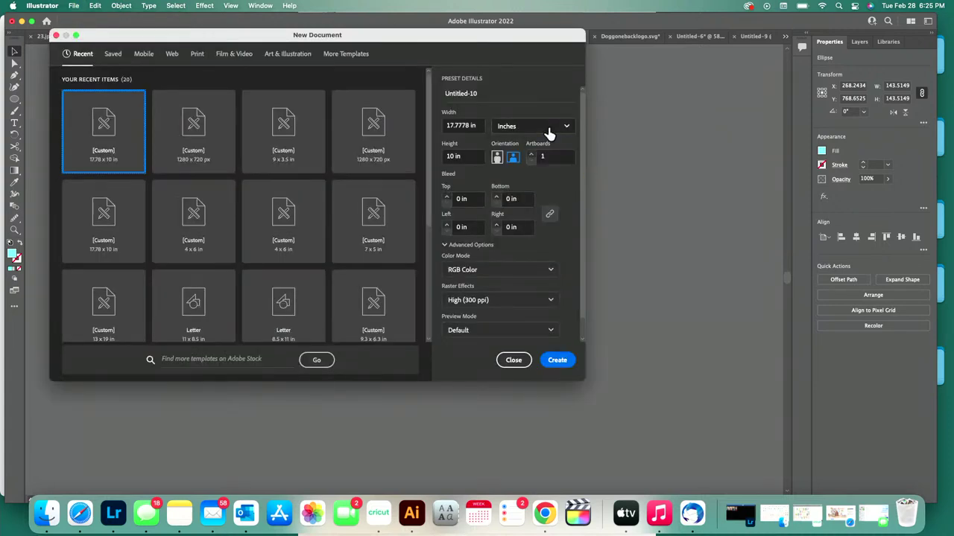
left_click(559, 364)
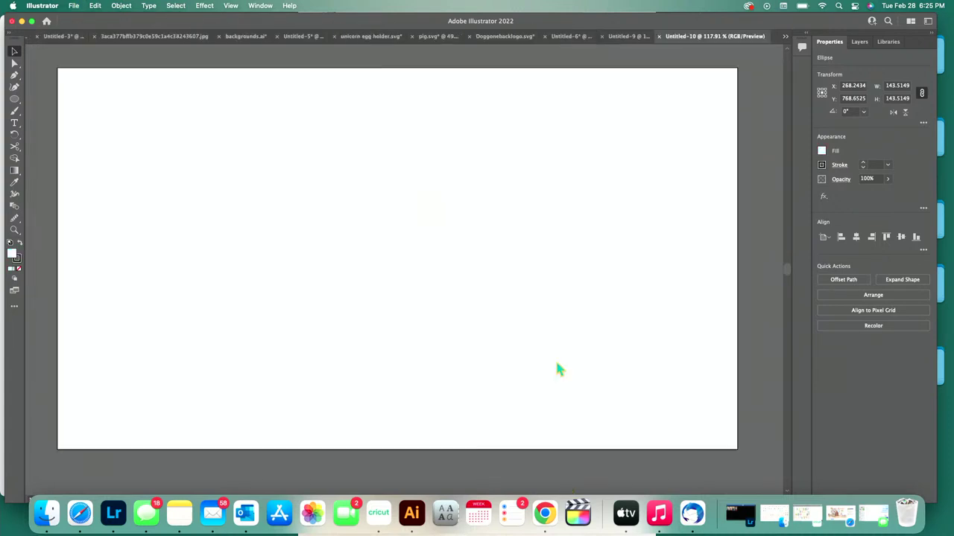
- Copy all the artwork from pig.svg and paste it into the Untitled-9 document
left_click(435, 37)
key("super+a")
key("super+c")
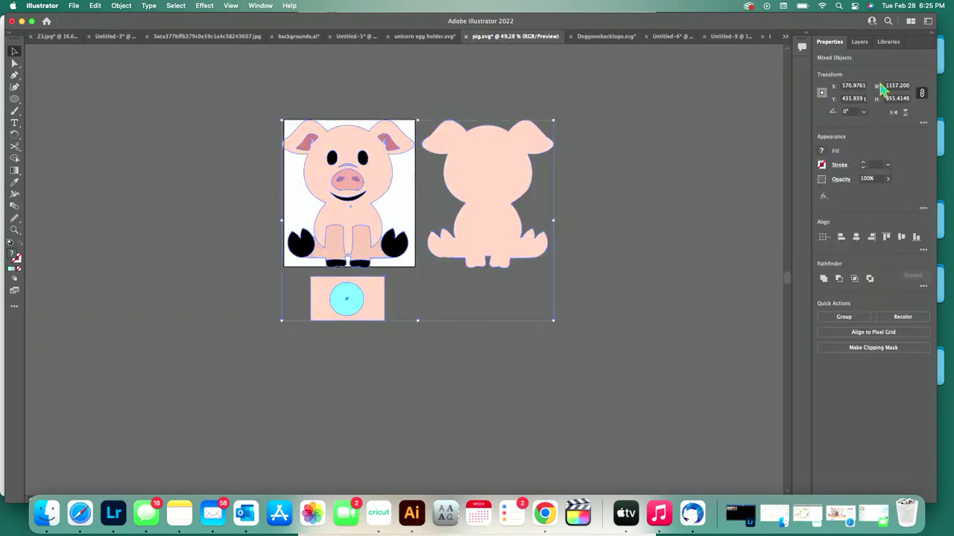
left_click(726, 35)
key("super+v")
scroll(449, 258, "down", 5)
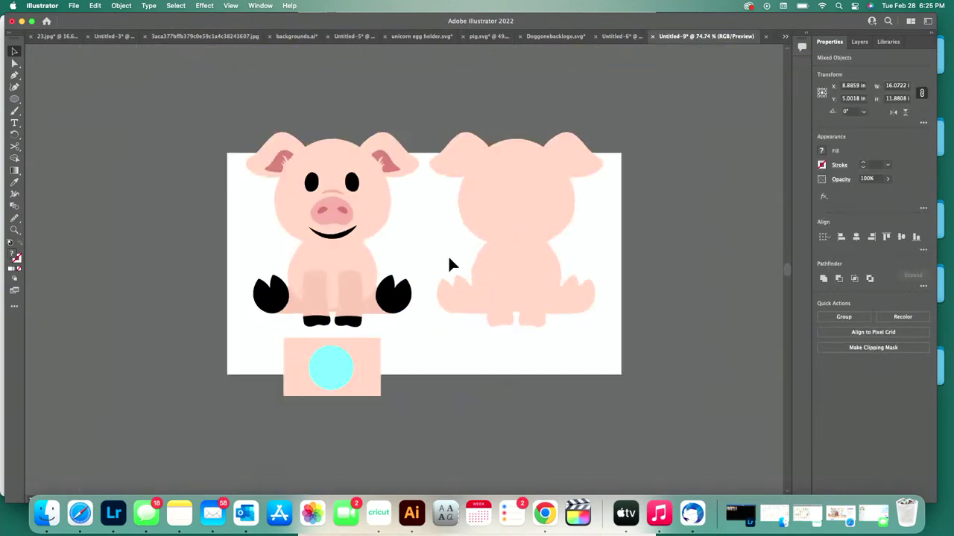
- Set the cyan circle's width and height to 1.5 in
left_click(364, 335)
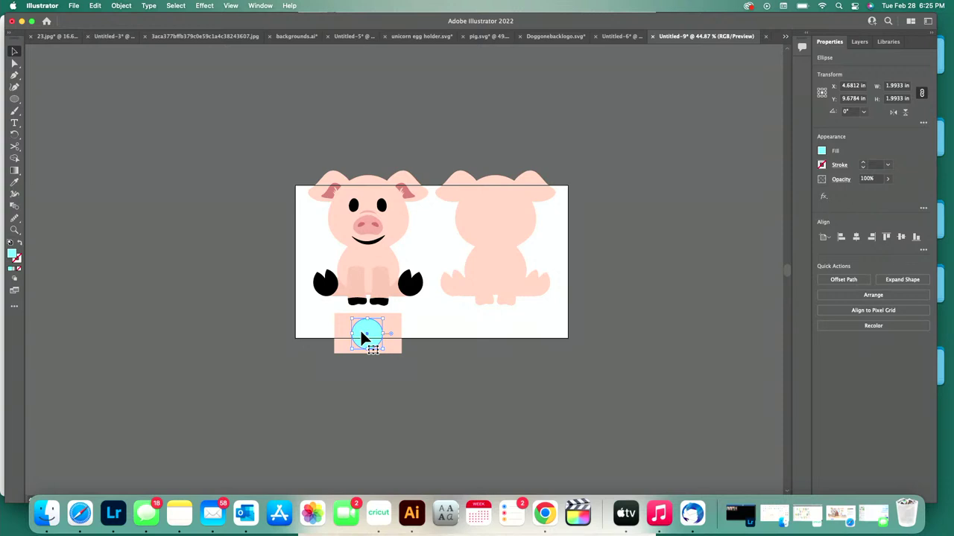
left_click(888, 86)
type("1.5")
key("Tab")
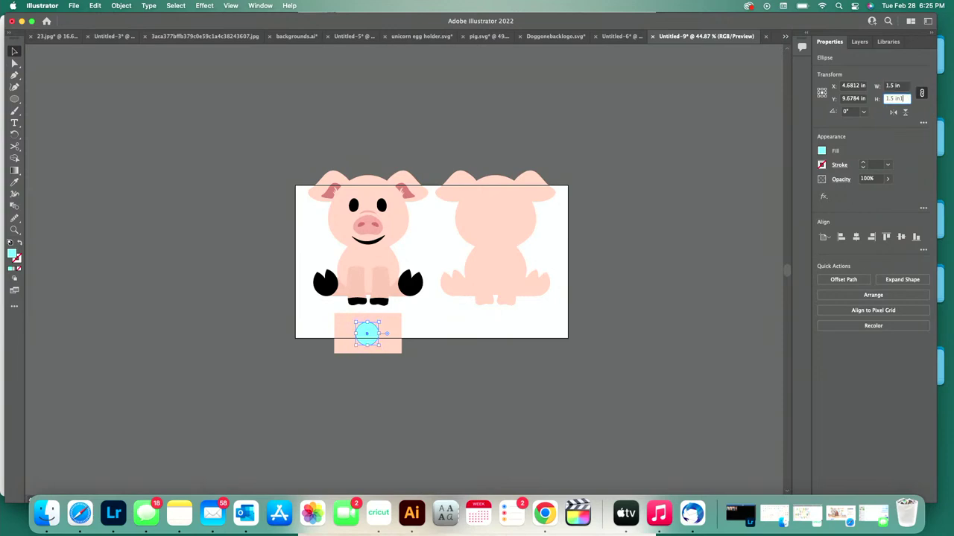
key("Return")
left_click(432, 353)
key("super+z")
left_click(397, 358)
scroll(377, 360, "up", 5)
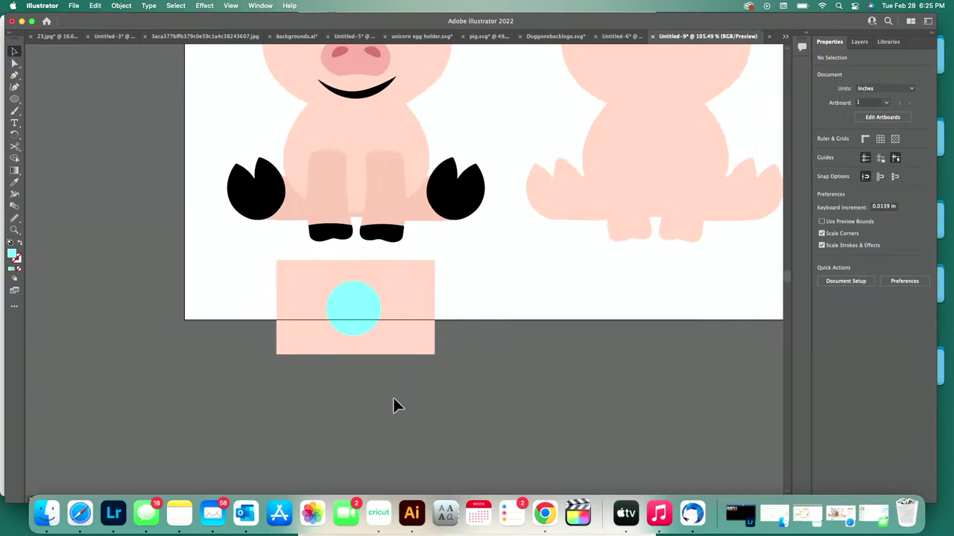
- Centre the circle and rectangle on each other, and cut the circle out as a hole with the Shape Builder tool
left_click(306, 296)
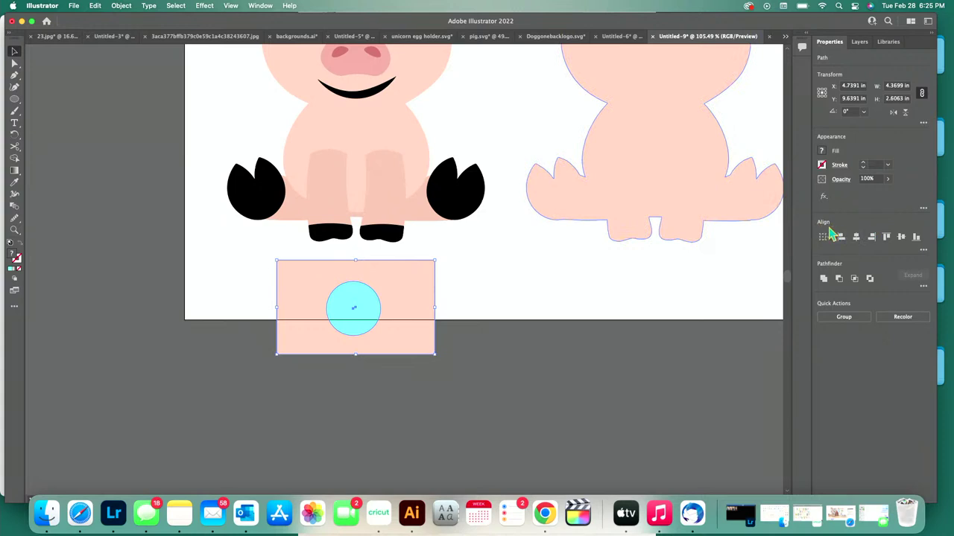
left_click(860, 242)
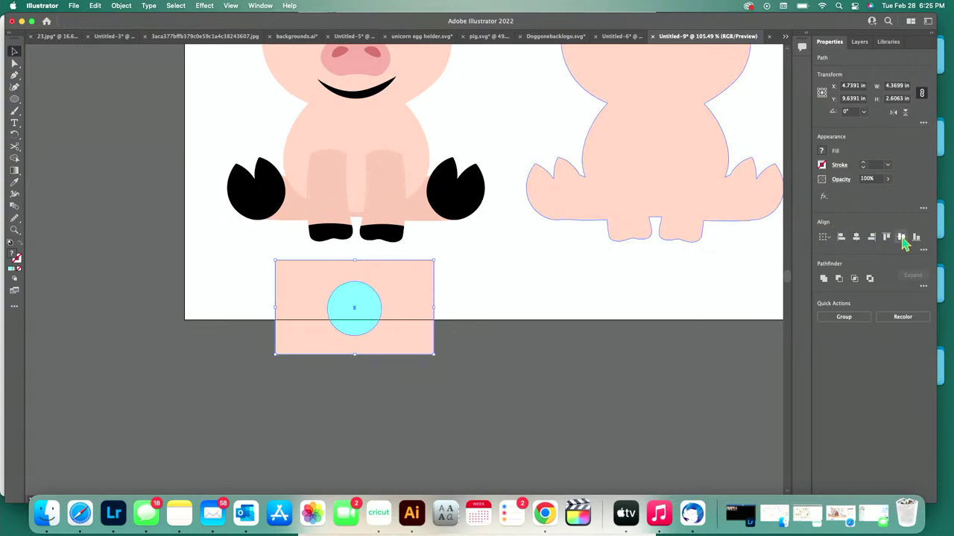
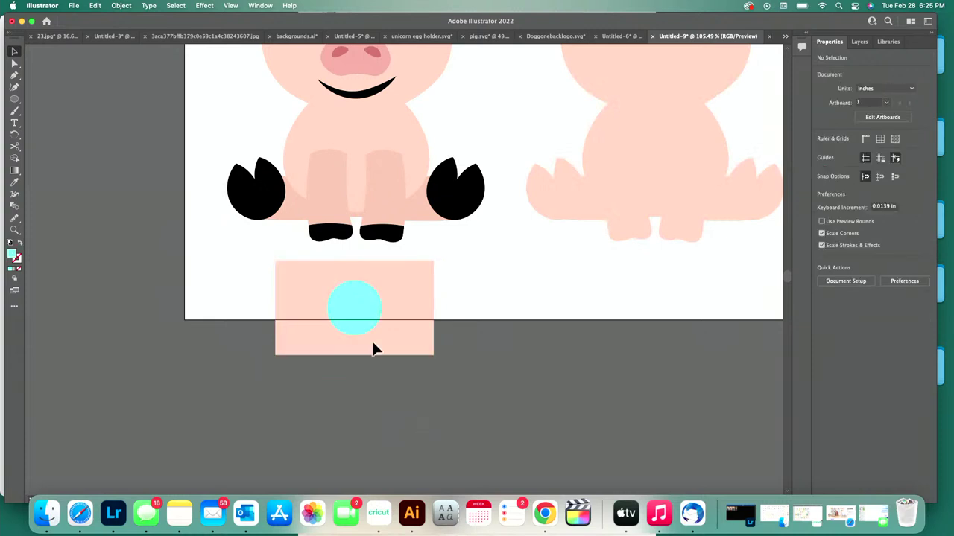
left_click(337, 288)
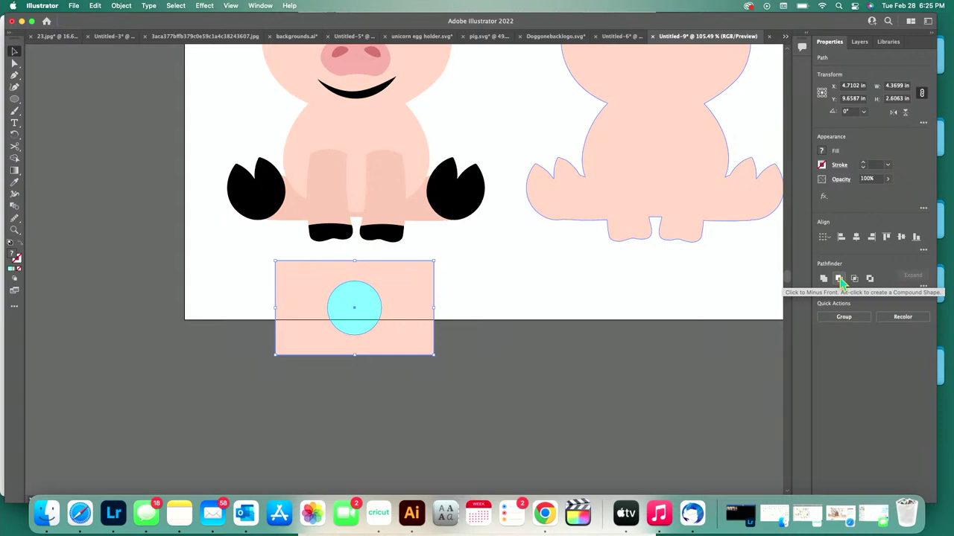
left_click(839, 279)
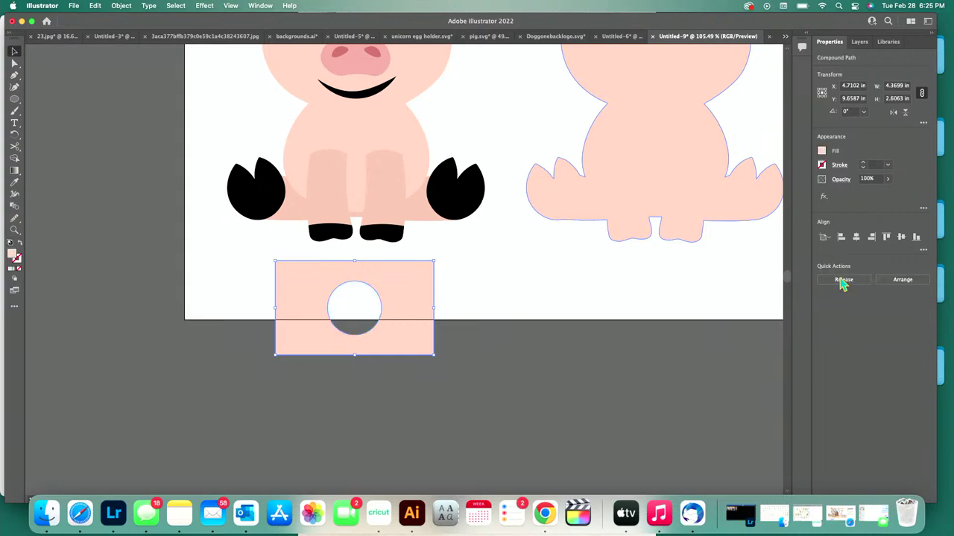
left_click(842, 280)
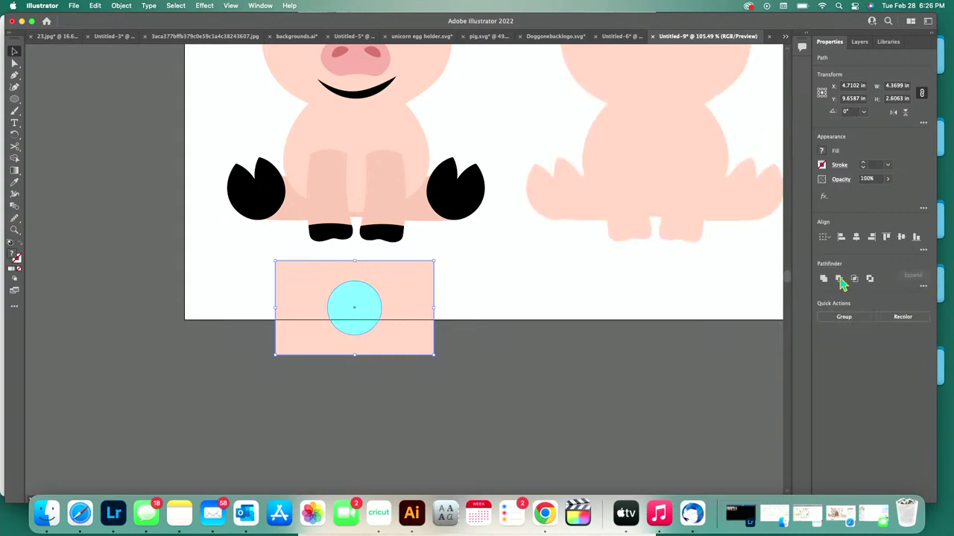
left_click(15, 161)
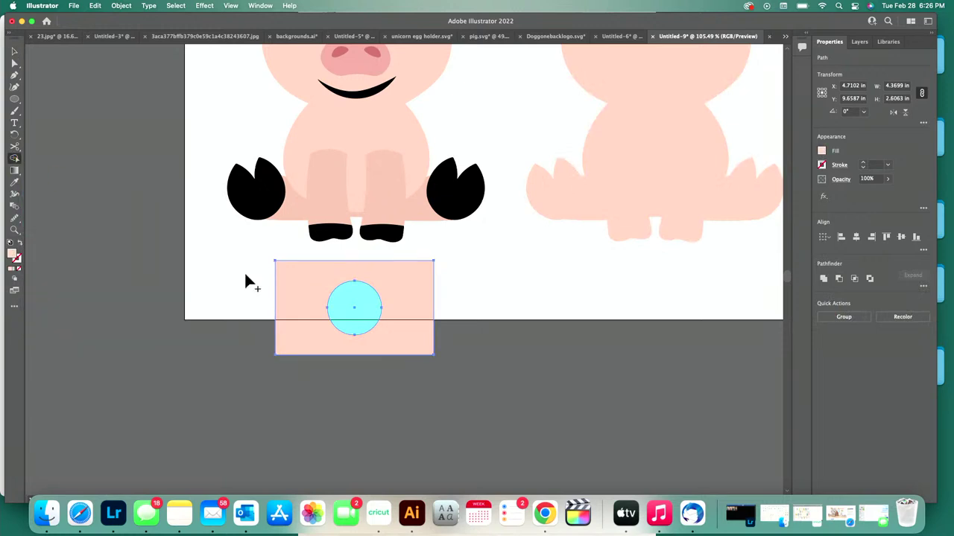
left_click(350, 321, "alt")
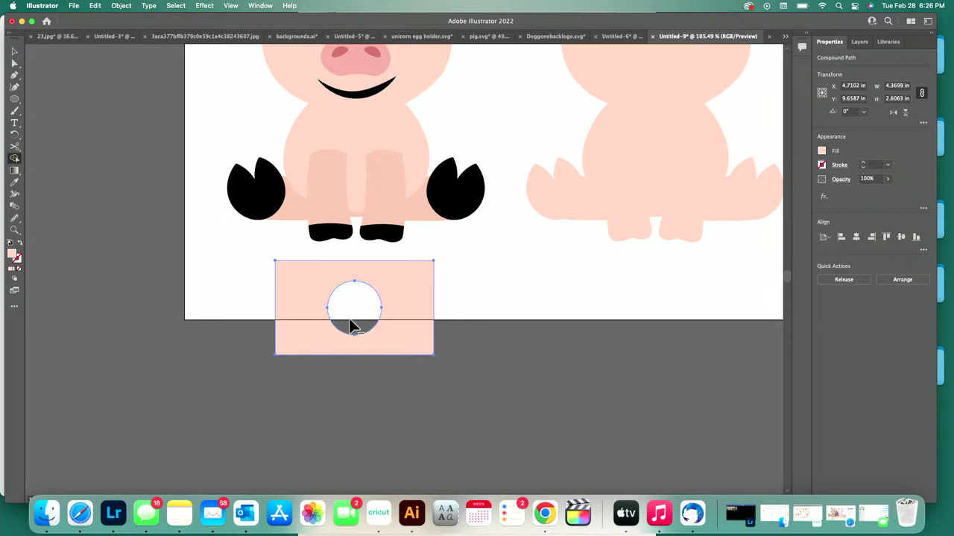
key("v")
left_click(358, 407)
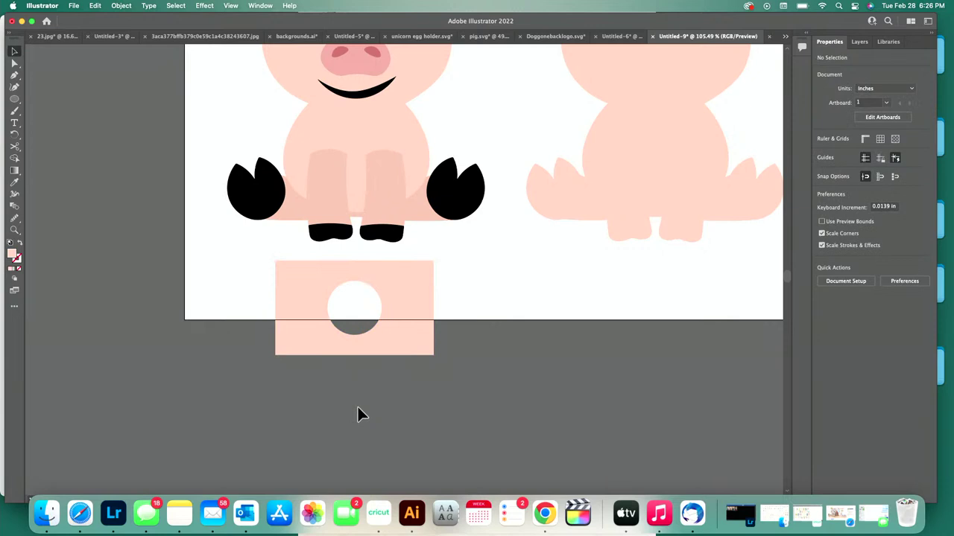
- Place a copy of the plain pink silhouette outside the artboard, to its left
left_click(384, 235)
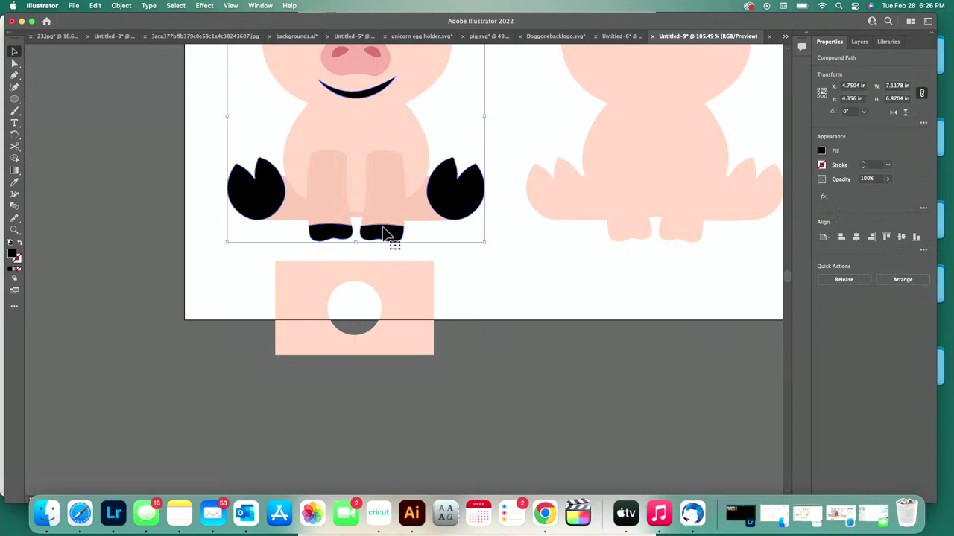
left_click(675, 165)
scroll(674, 165, "down", 3)
key("super+c")
key("super+v")
left_click_drag(407, 242, 444, 191)
- Draw a rectangle about 2.77 by 1.74 in over the silhouette copy's feet, its upper edge along the underside of the body
scroll(453, 272, "up", 3)
scroll(453, 272, "up", 4)
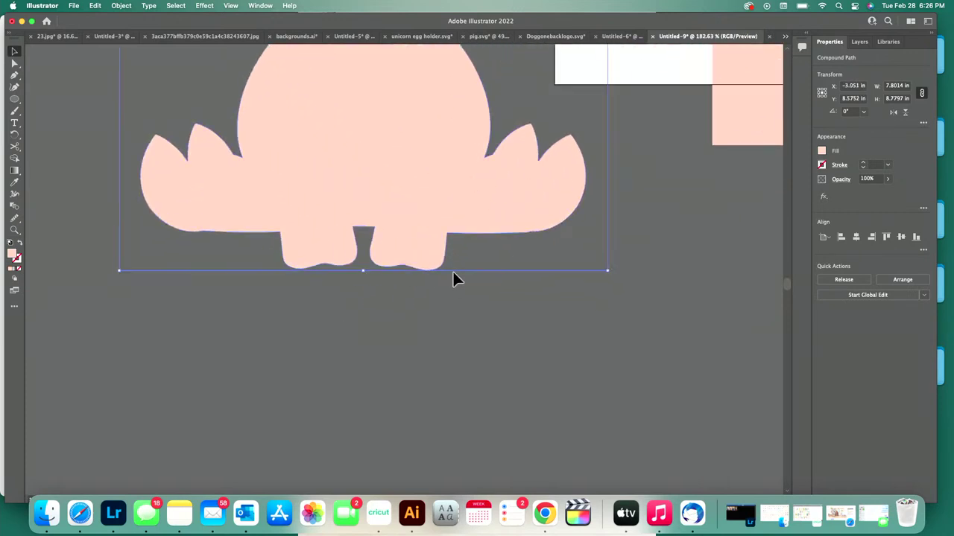
left_click(16, 100)
left_click(64, 101)
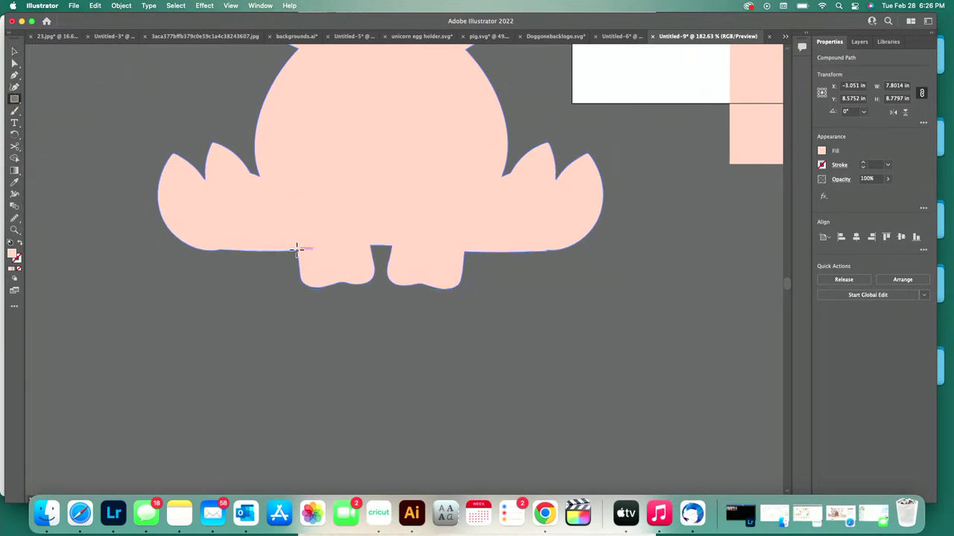
left_click_drag(296, 250, 471, 360)
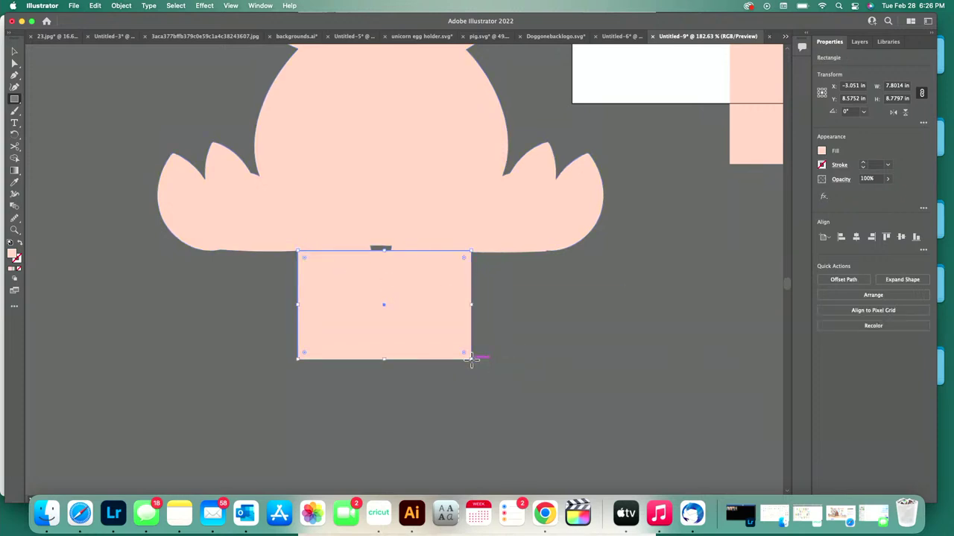
scroll(427, 277, "up", 5)
key("v")
mouse_move(427, 276)
left_mouse_down()
mouse_move(425, 288)
mouse_move(417, 274)
left_mouse_up()
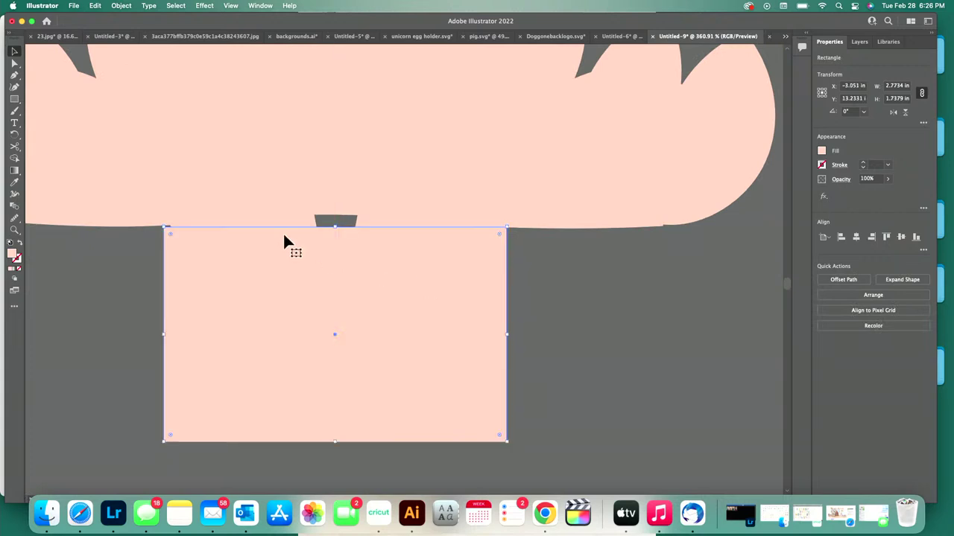
scroll(506, 224, "up", 3)
scroll(507, 223, "up", 2)
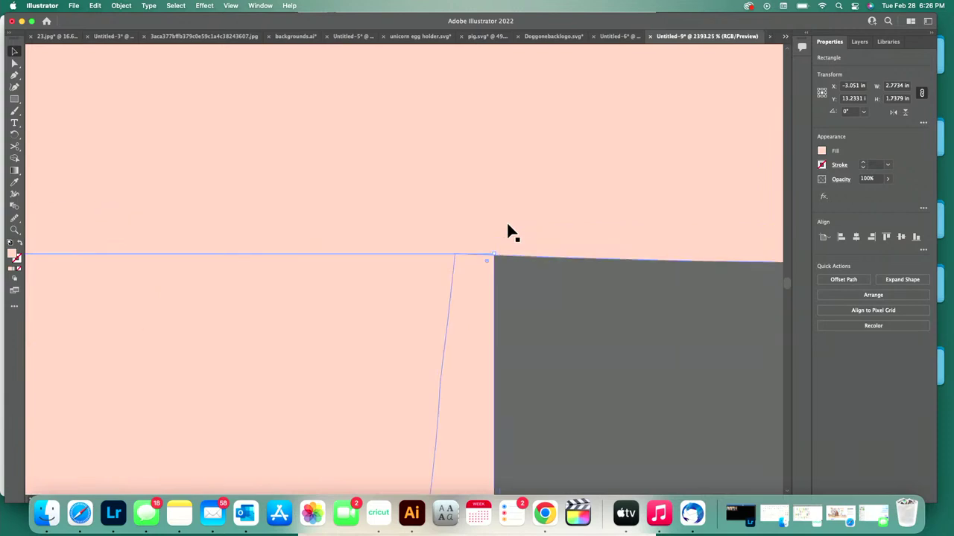
scroll(506, 222, "down", 3)
scroll(509, 228, "down", 5)
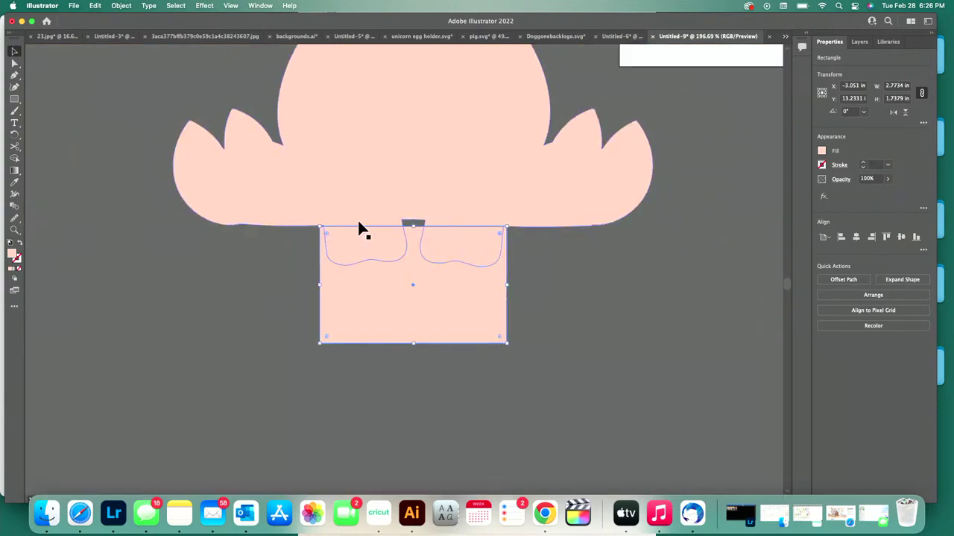
scroll(360, 228, "up", 5)
scroll(481, 194, "down", 4)
- Intersect the rectangle with the silhouette copy to keep only the two feet
left_click(604, 362)
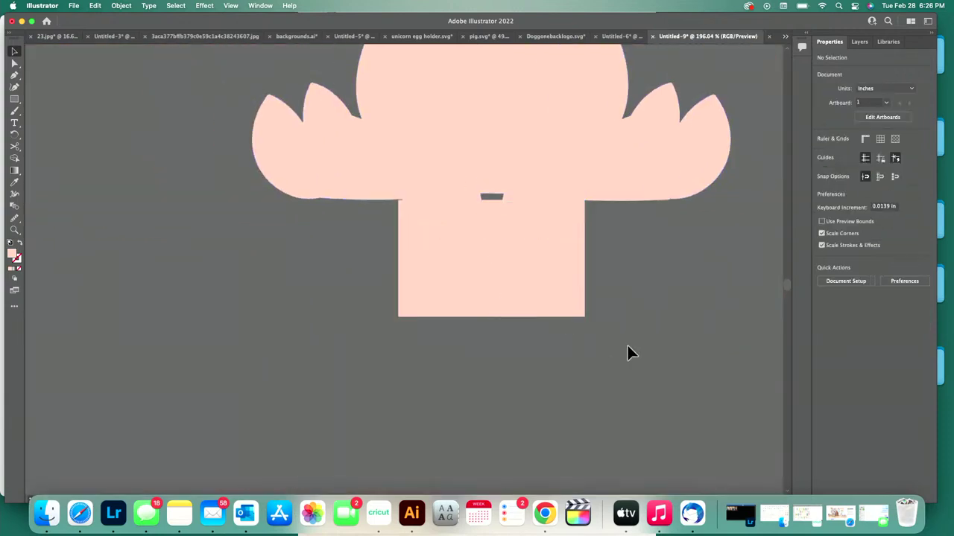
left_click(421, 122)
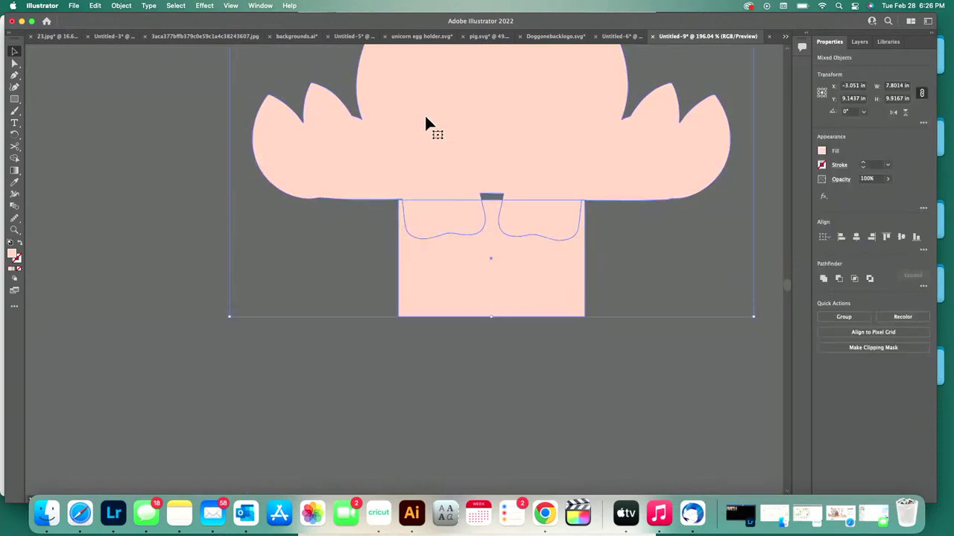
left_click(839, 282)
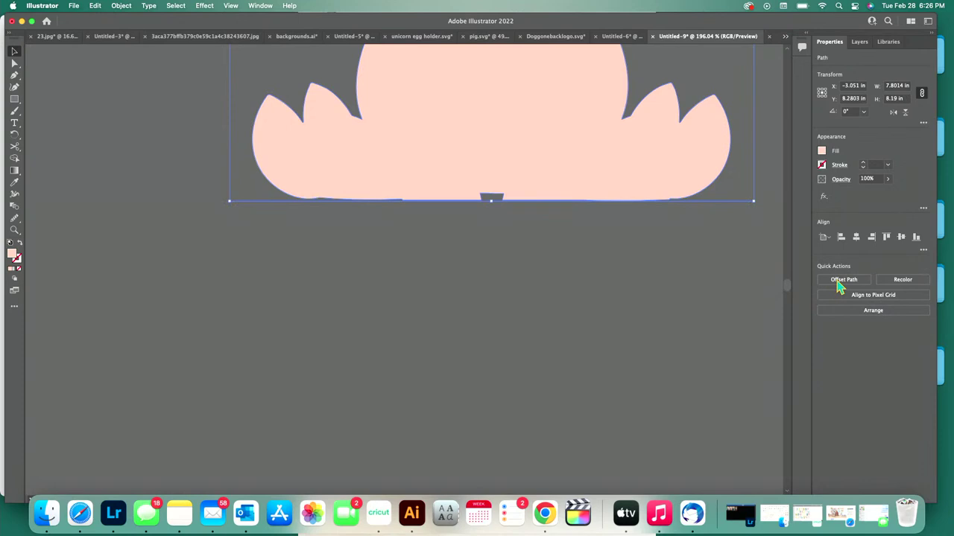
key("super+z")
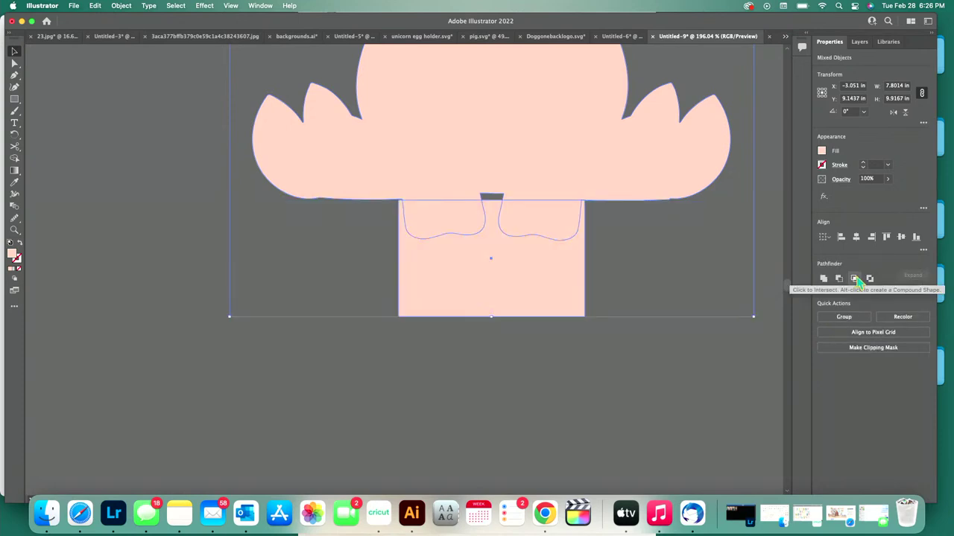
left_click(855, 280)
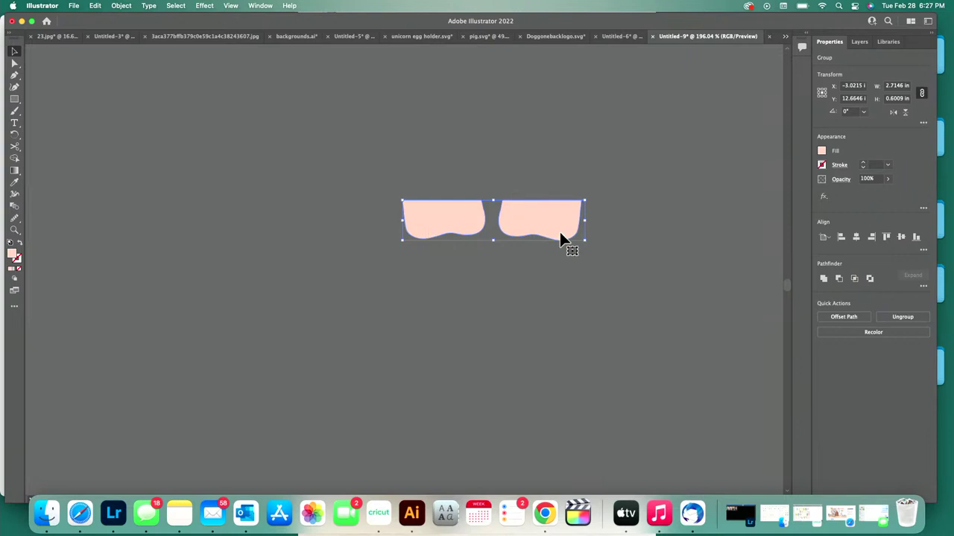
- Undo the intersection that isolated the feet, and fill the rectangle over the silhouette copy's feet with dark green
key("super+z")
left_click(577, 402)
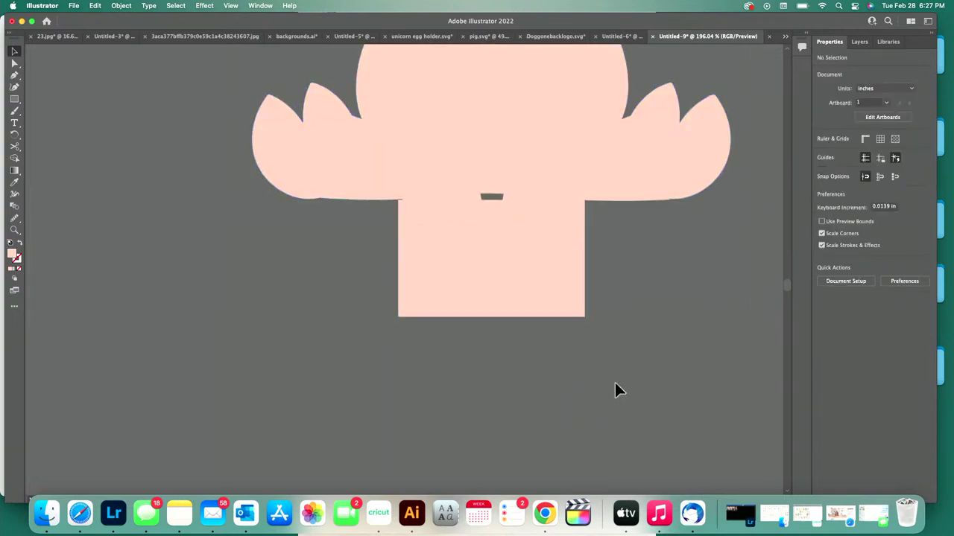
left_click_drag(615, 200, 331, 155)
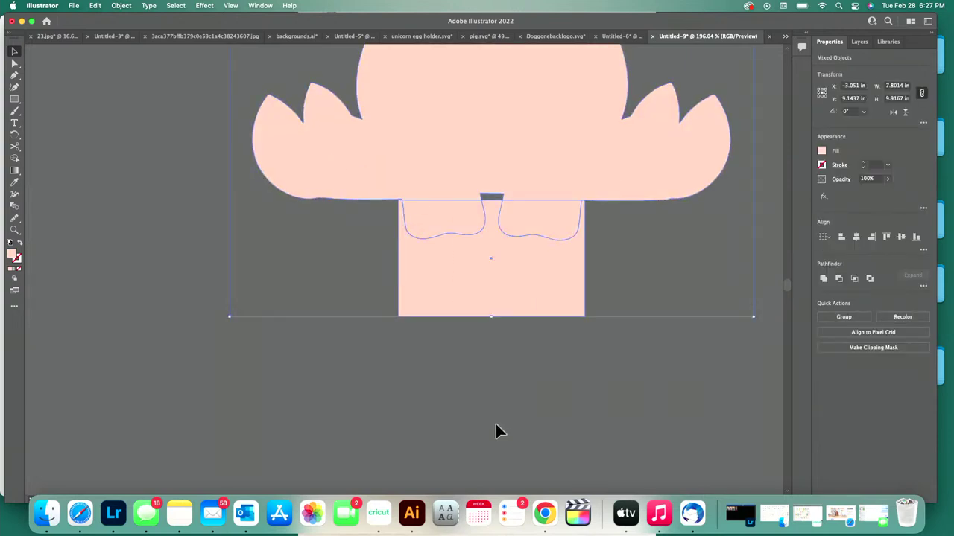
left_click(520, 313)
left_click(520, 313)
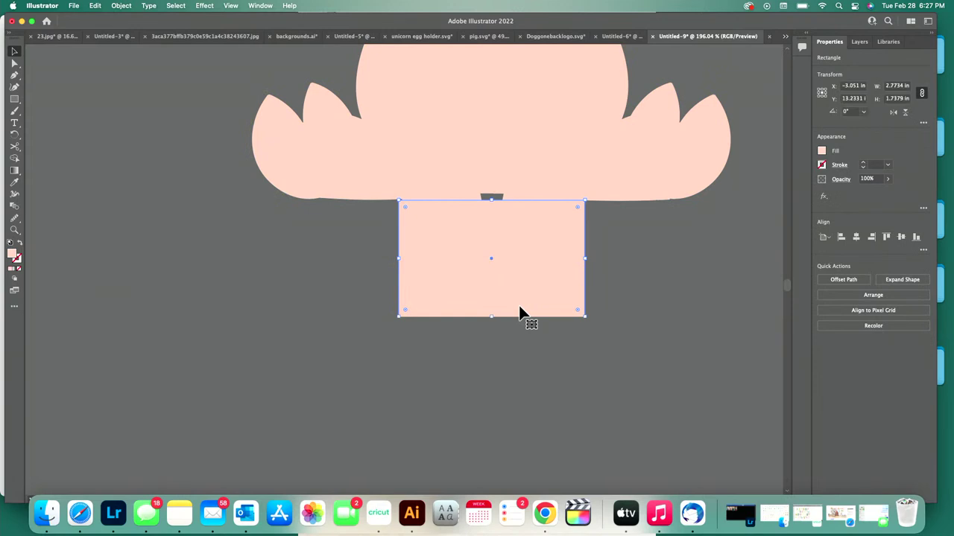
left_click(822, 151)
left_click(749, 265)
left_click(646, 354)
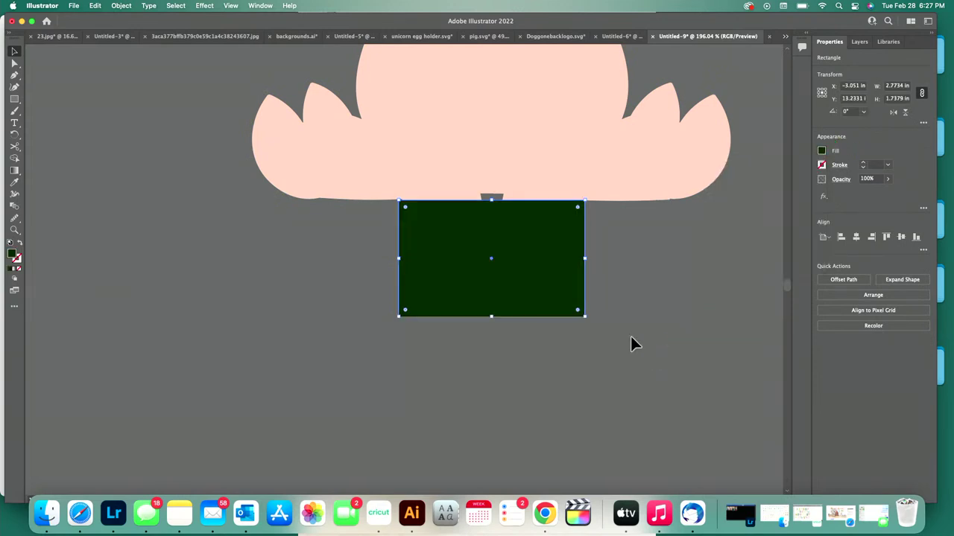
left_click(618, 356)
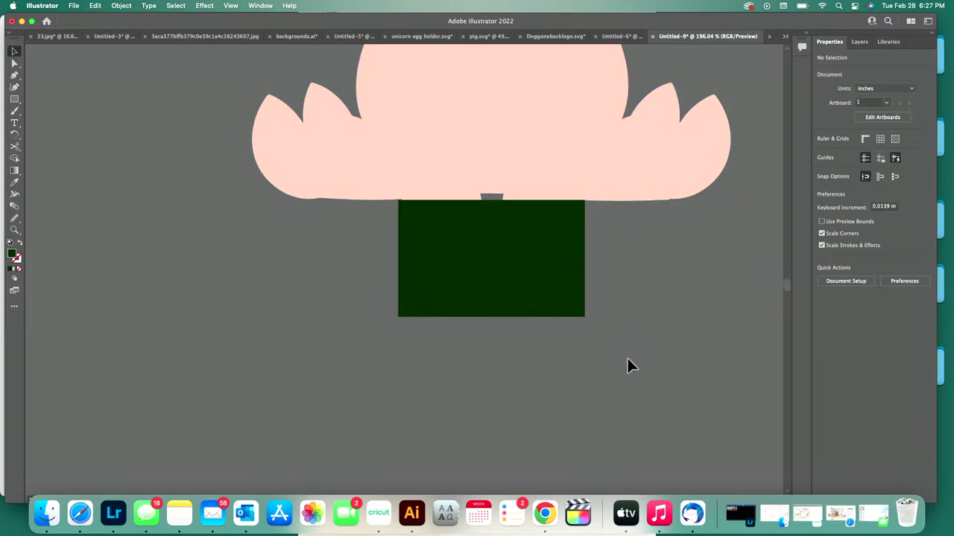
- Try subtracting the green rectangle from the silhouette copy with Minus Front, and undo it
key("super+a")
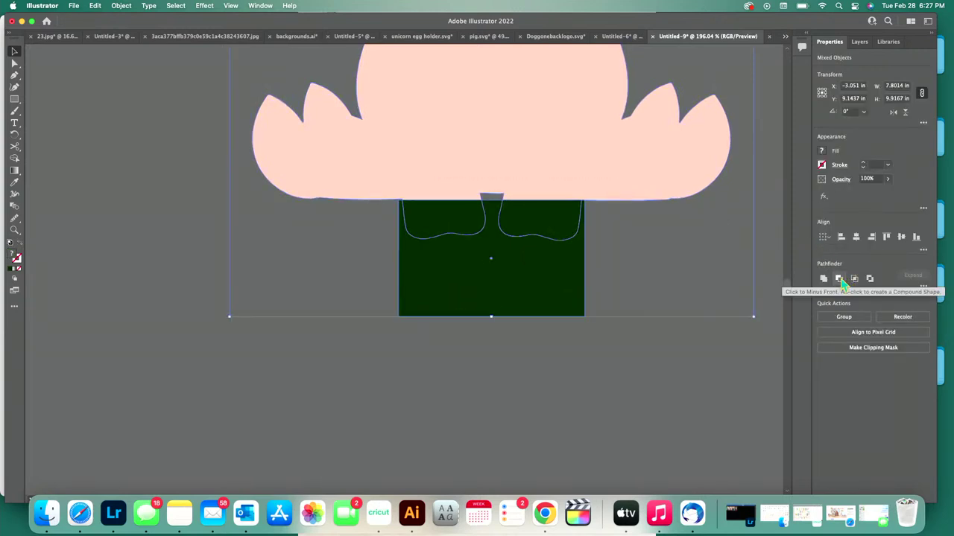
left_click(839, 279)
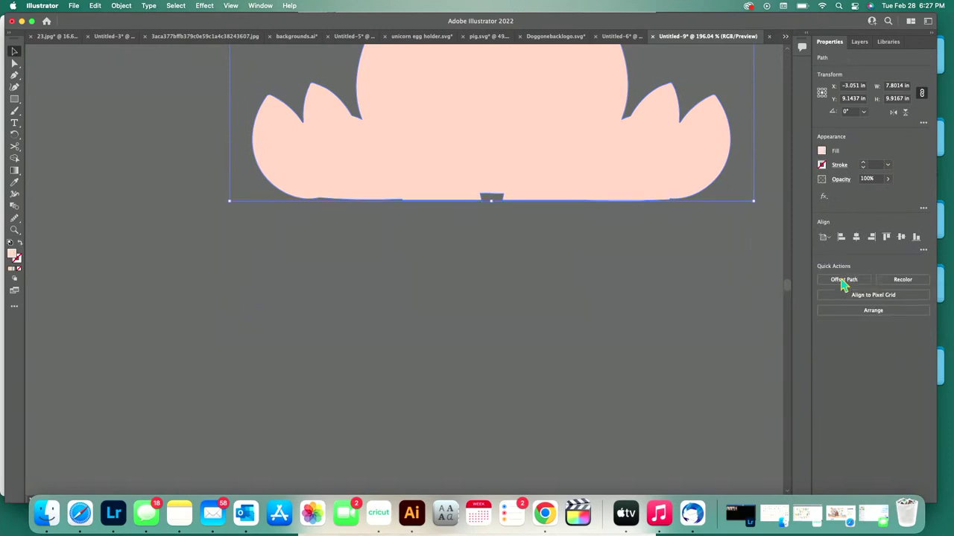
key("super+z")
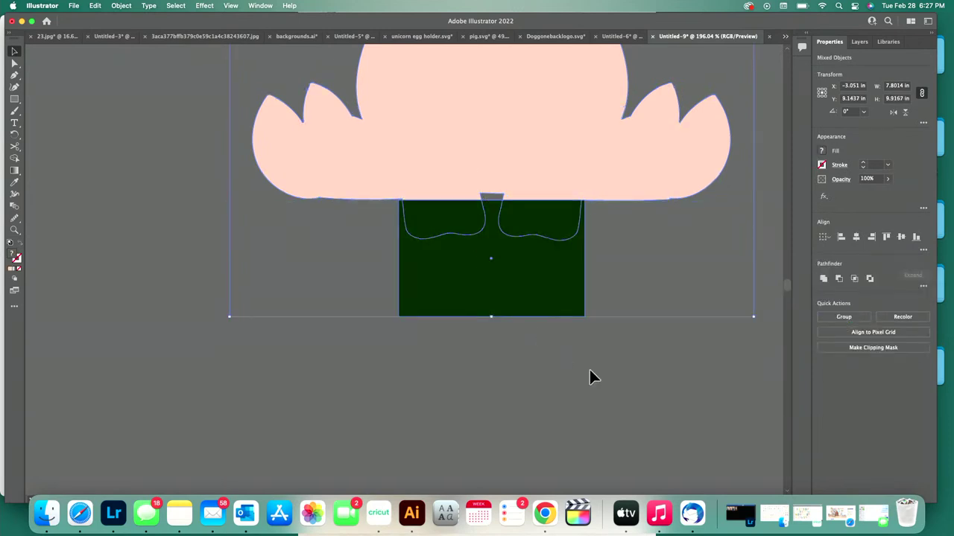
- Intersect the green rectangle with the silhouette copy, and recolour the resulting feet with the pink sampled from the holder base
left_click(856, 279)
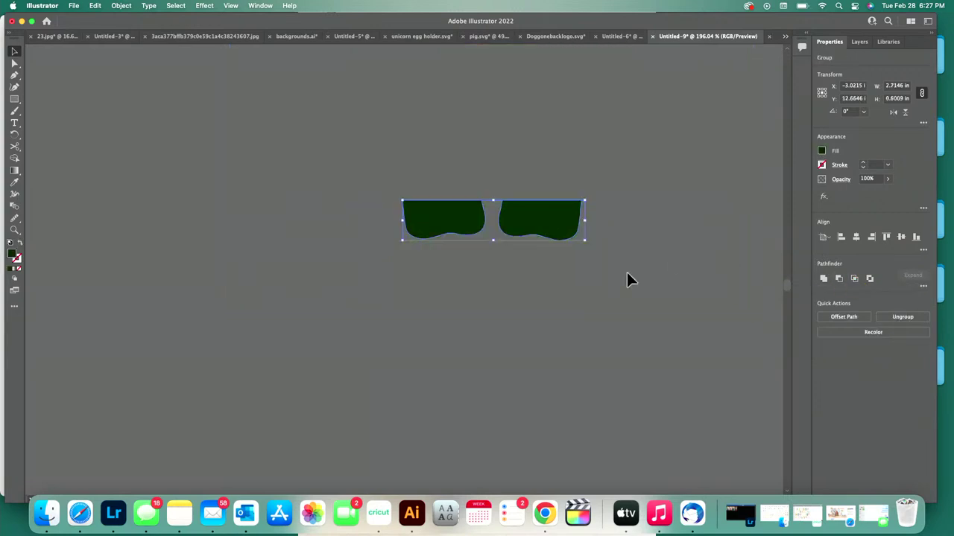
scroll(627, 273, "down", 5)
scroll(626, 279, "right", 4)
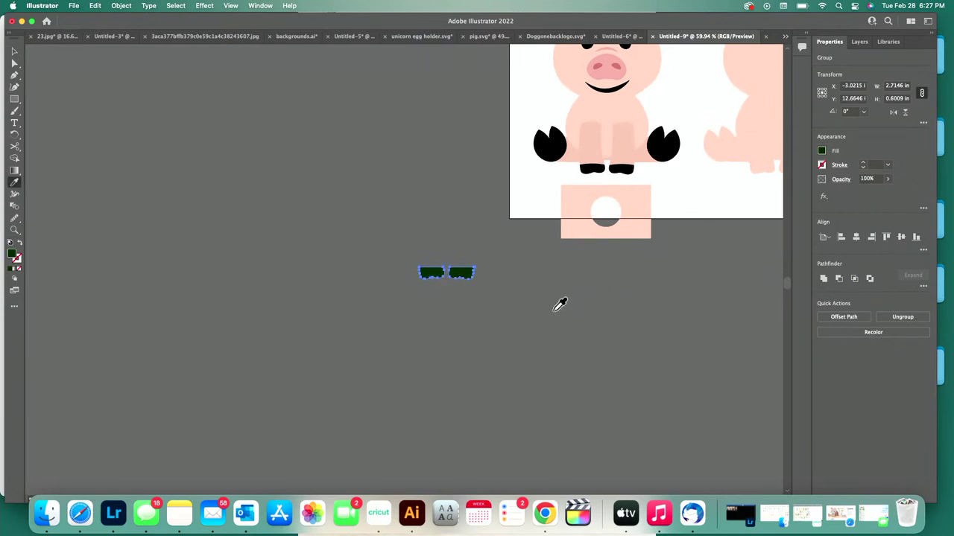
left_click(475, 343)
left_click(462, 274)
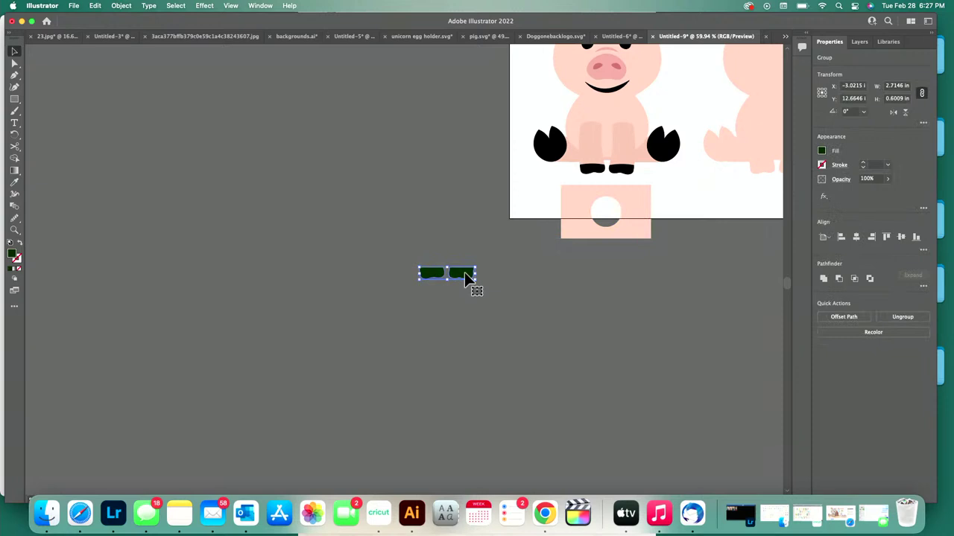
key("i")
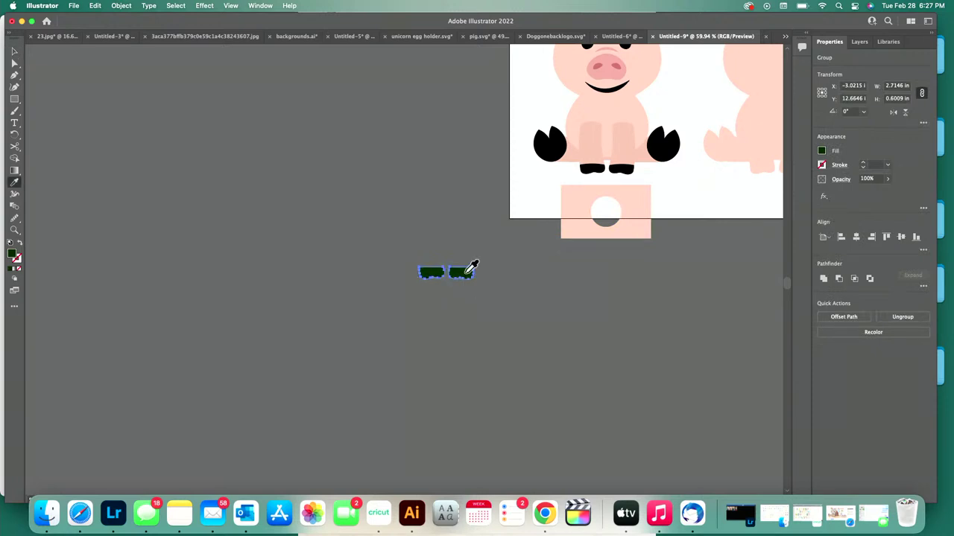
left_click(583, 202)
key("v")
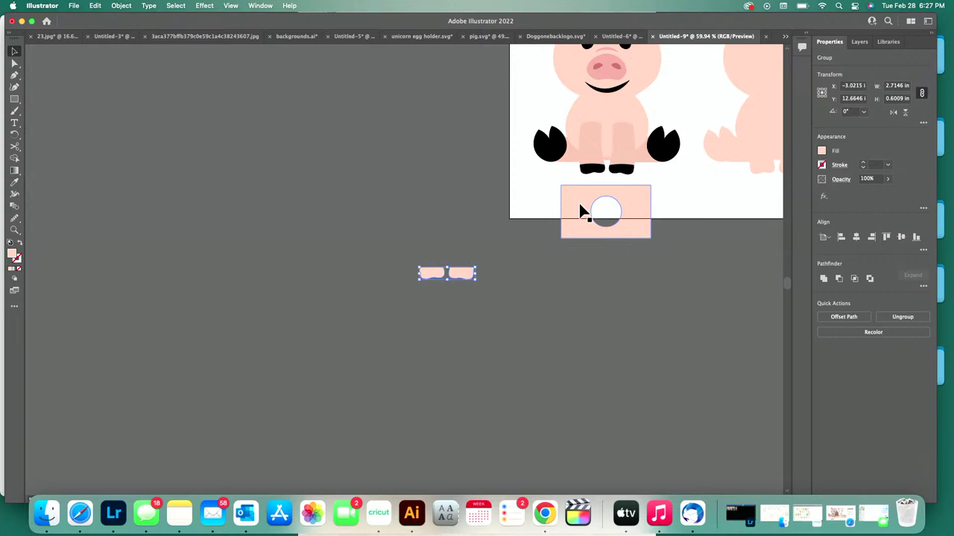
- Place the separate pink feet over the pig's feet, and position the holder base so its upper edge overlaps their lower ends
left_click_drag(582, 211, 585, 253)
key("super+8")
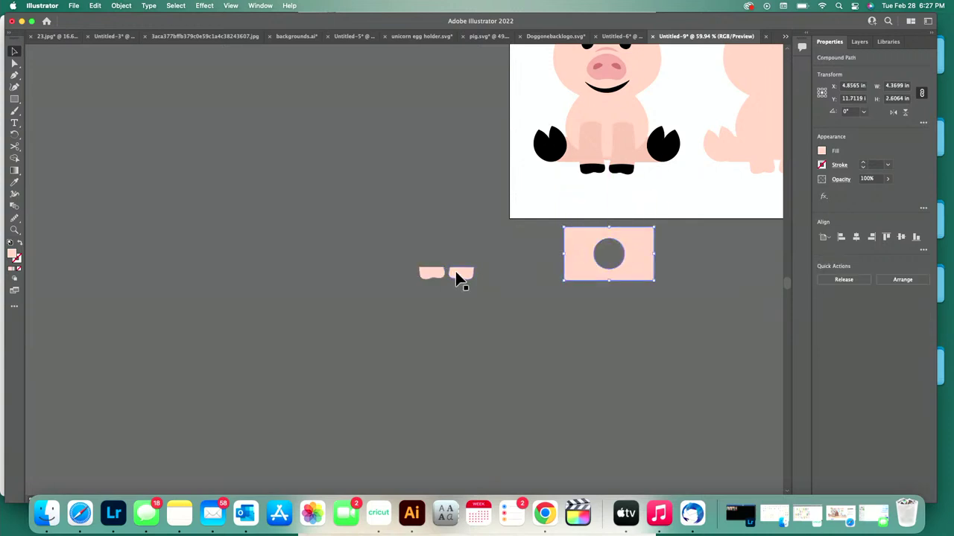
left_click_drag(455, 272, 618, 170)
scroll(614, 169, "up", 5)
left_click_drag(683, 375, 682, 233)
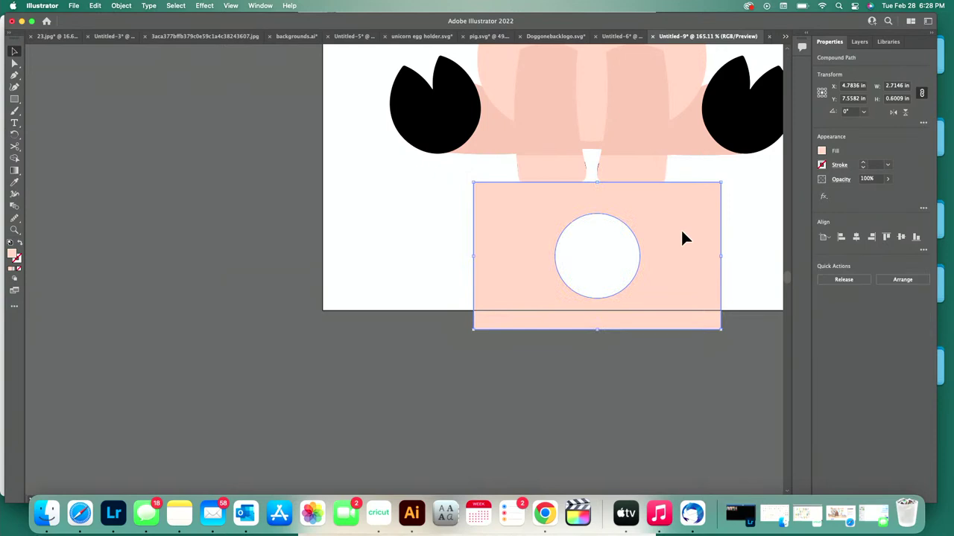
- Move the holder base and pink feet together below the artboard, and centre them horizontally on each other
left_click(648, 163, "shift")
left_click_drag(649, 163, 673, 420)
scroll(673, 419, "down", 3)
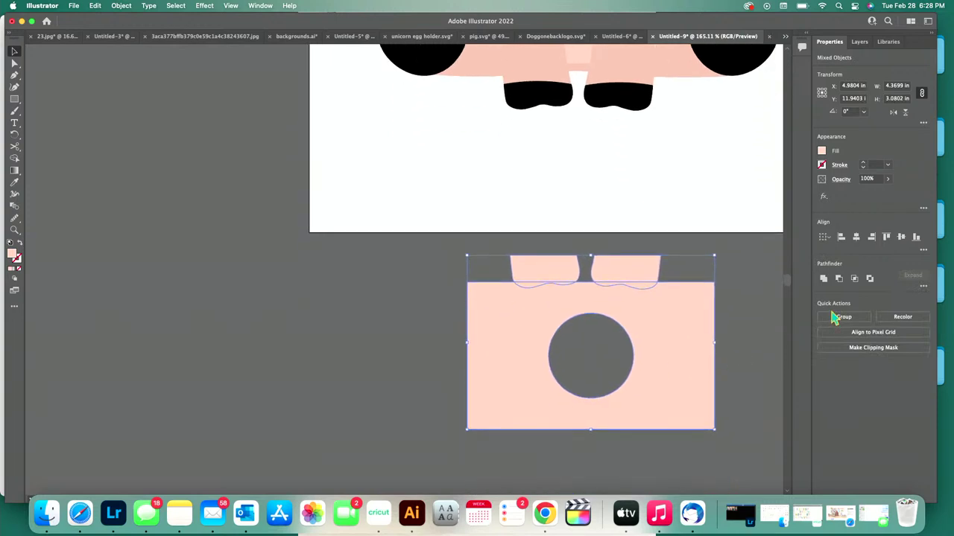
left_click(713, 275)
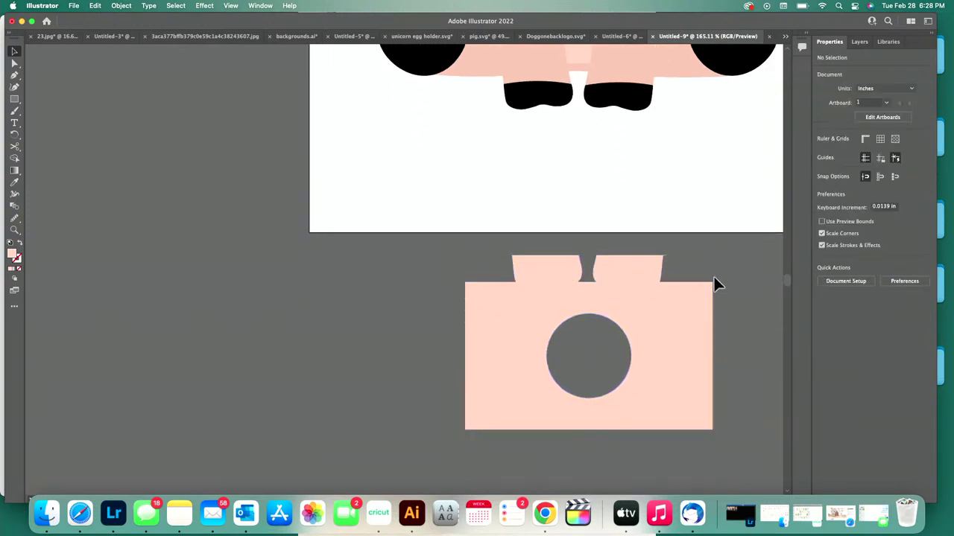
- Remove the thin stray sliver beside the upper outer corner of the pink feet with the Shape Builder tool
scroll(690, 267, "up", 5)
scroll(620, 236, "up", 10)
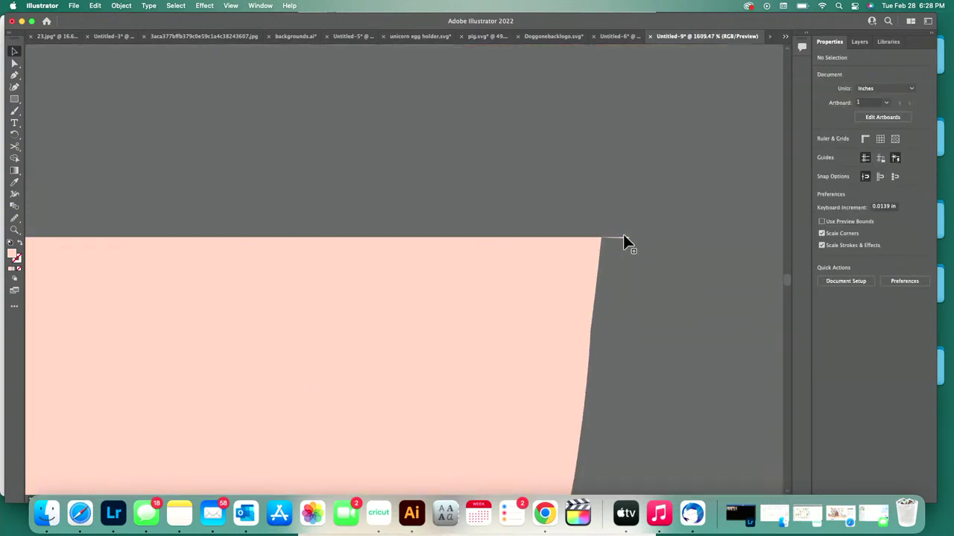
left_click(642, 249)
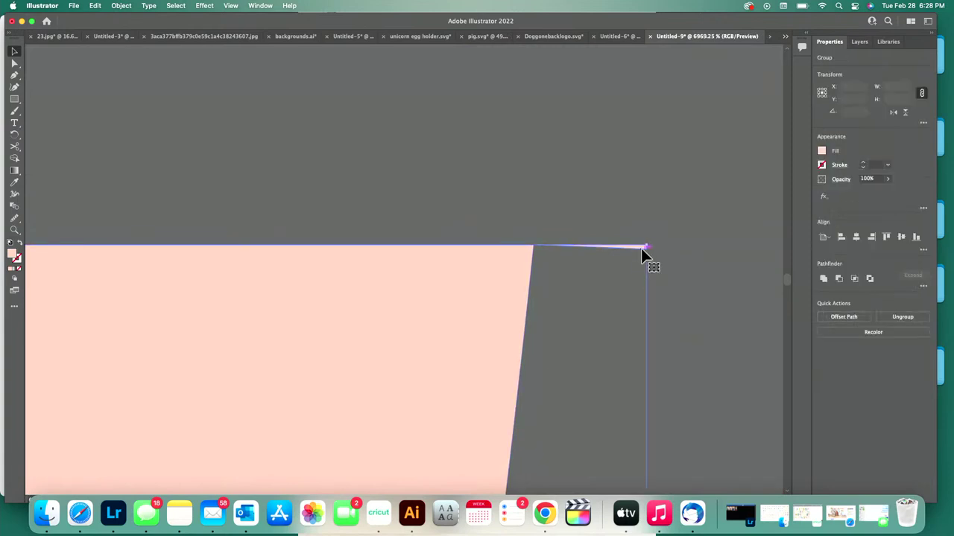
left_click(14, 158)
scroll(665, 262, "up", 4)
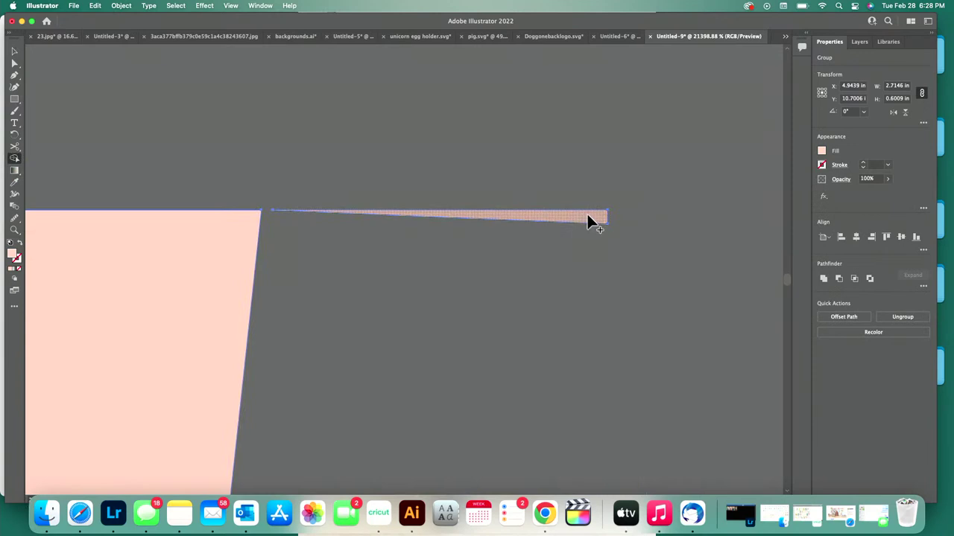
left_click(587, 217, "alt")
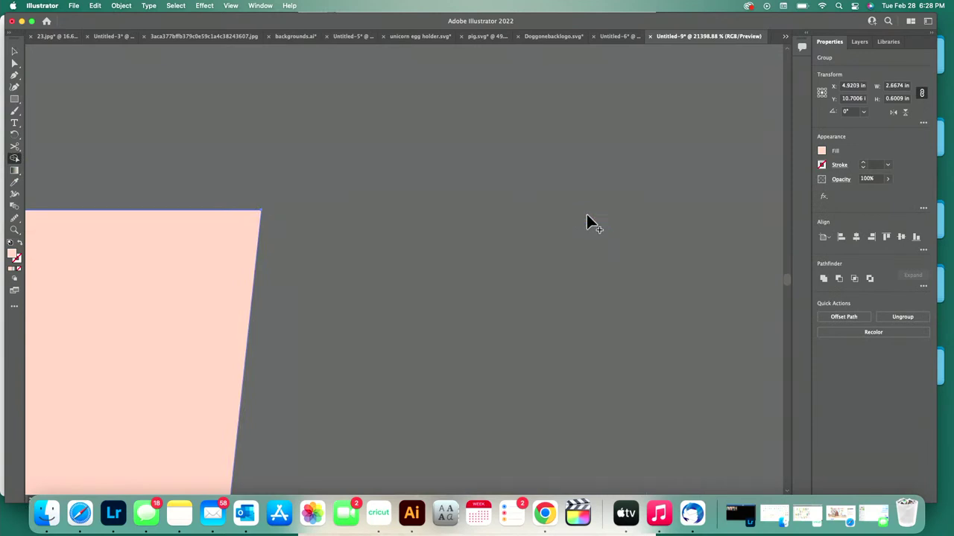
key("v")
left_click(582, 233)
scroll(581, 234, "down", 4)
scroll(582, 240, "down", 15)
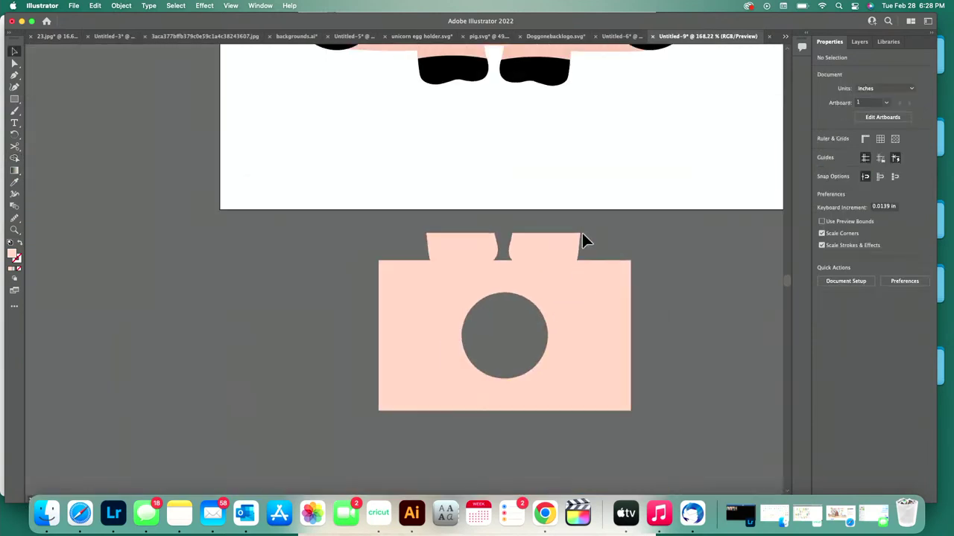
- Place a copy of the pink feet just below the holder base, in line with the original pair
left_click(567, 242)
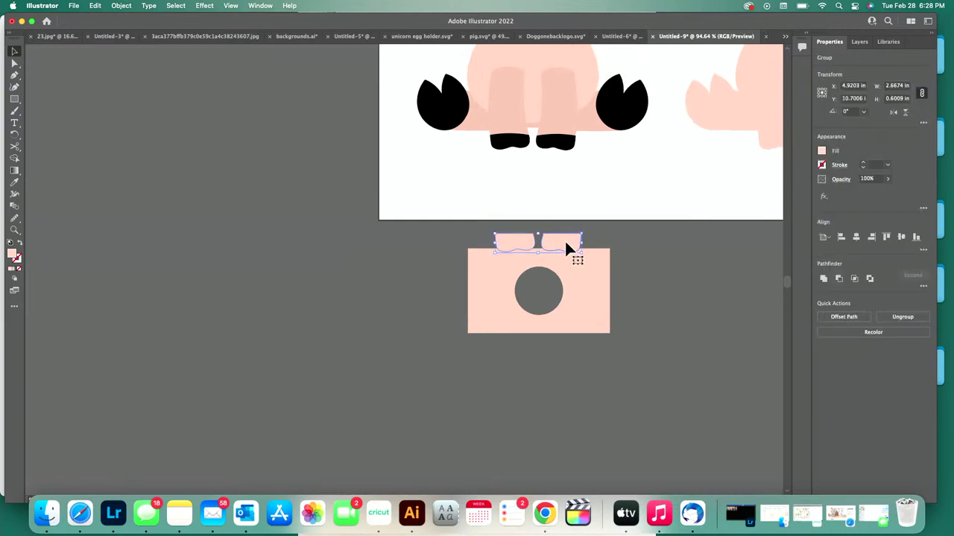
left_click_drag(570, 242, 566, 341)
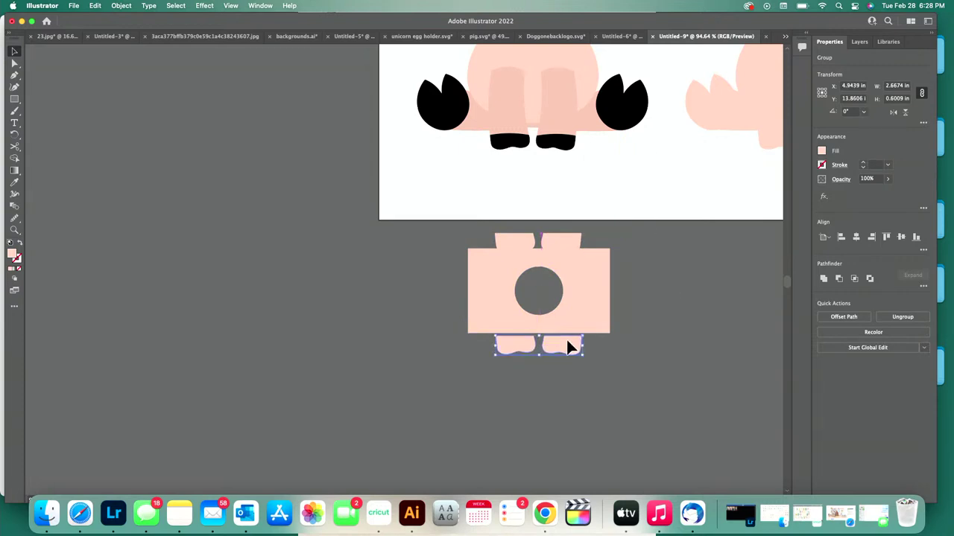
left_click(738, 107)
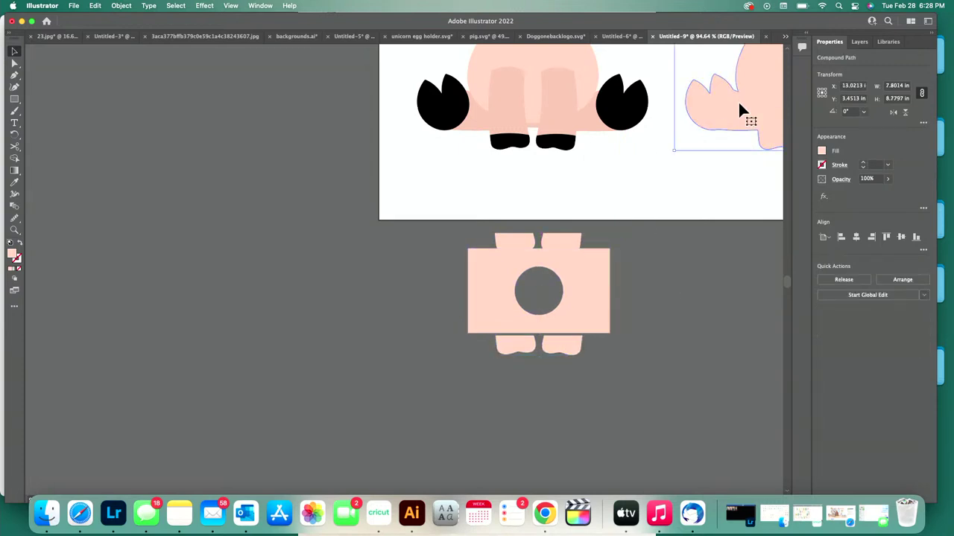
- Reflect the copied feet across the horizontal axis
left_click(571, 355)
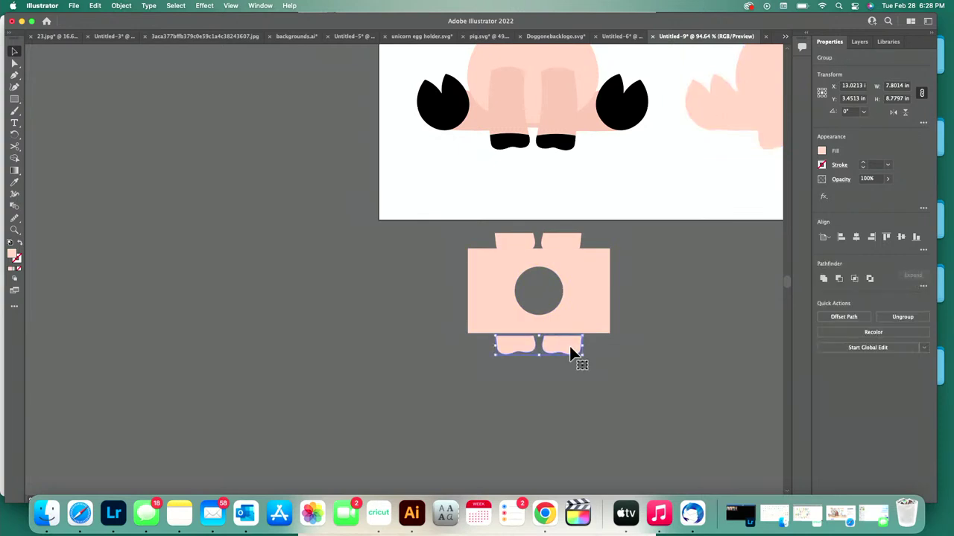
right_click(571, 355)
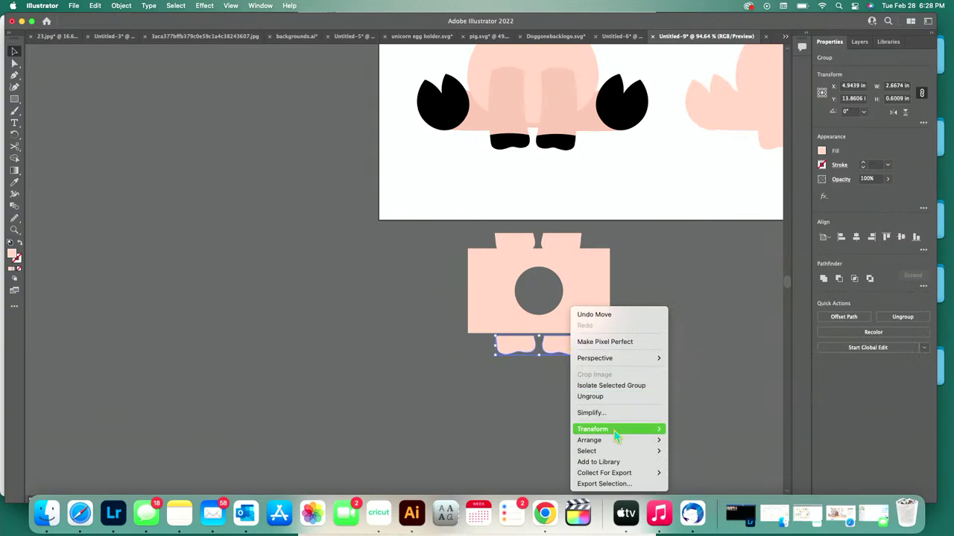
mouse_move(616, 432)
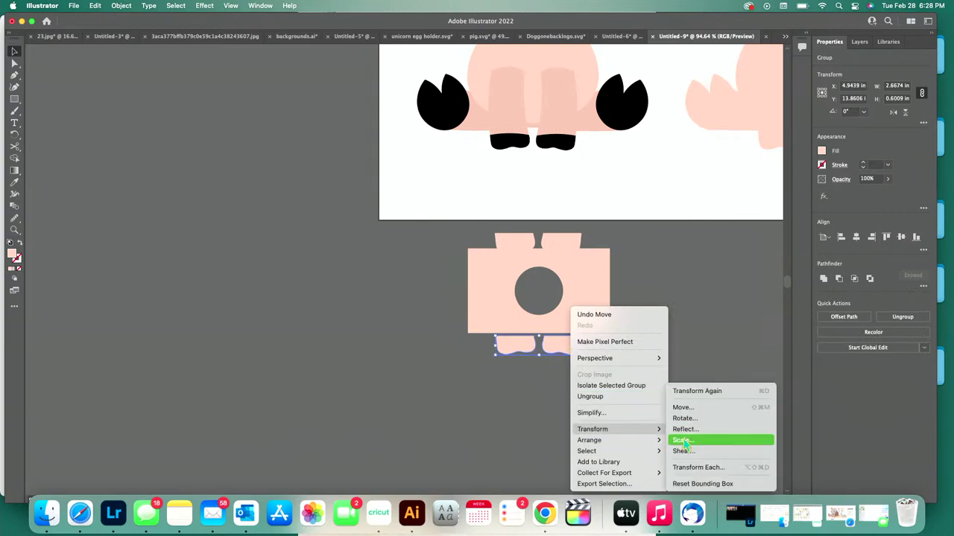
left_click(687, 432)
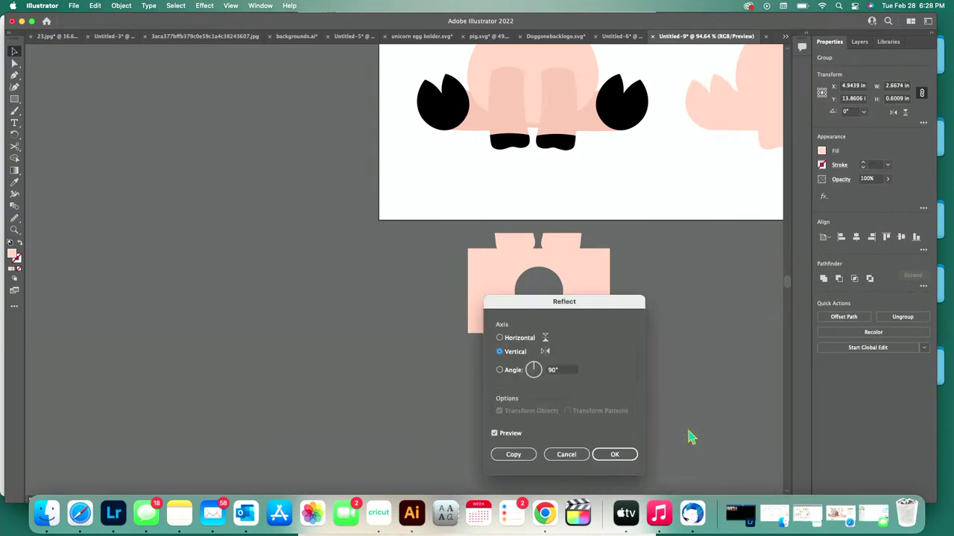
left_click_drag(604, 308, 752, 284)
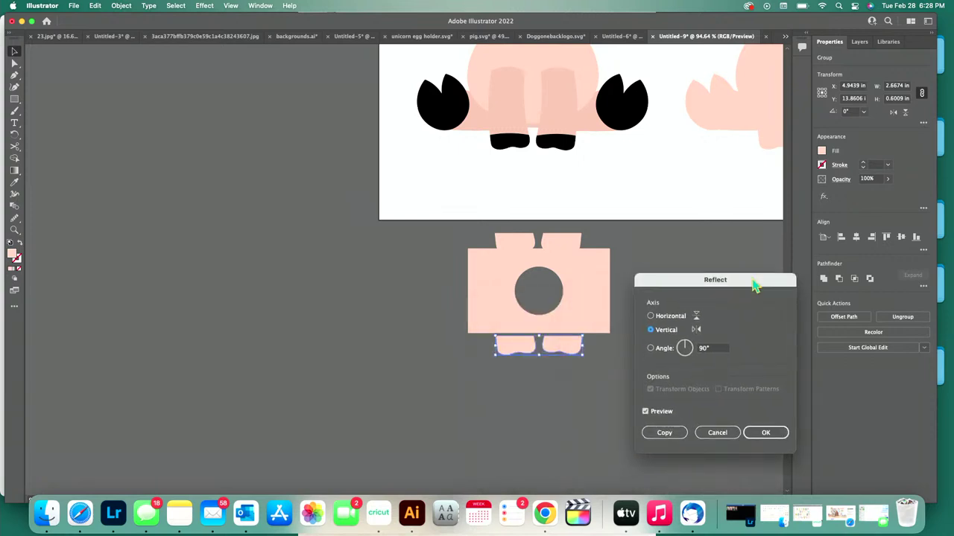
left_click(670, 318)
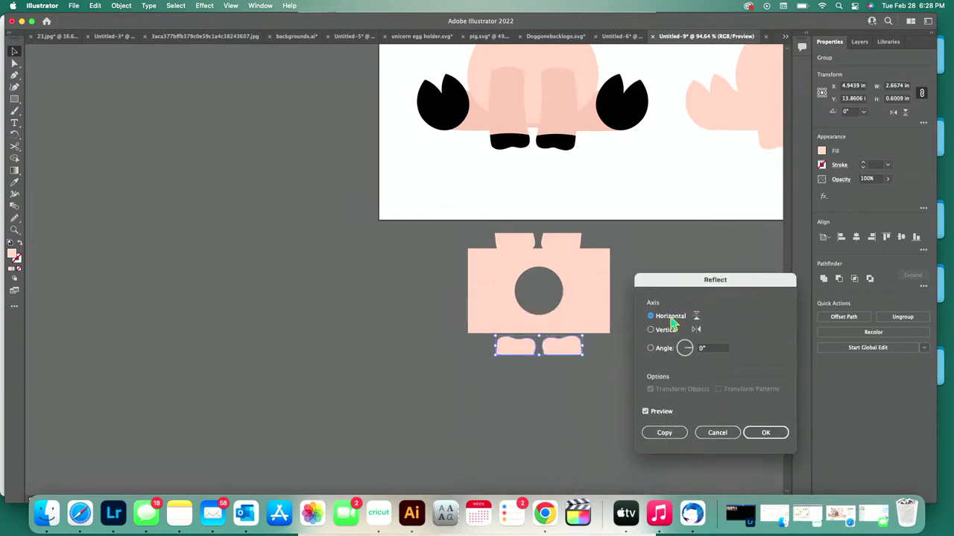
left_click(766, 432)
- Nudge the flipped feet up until their rounded ends overlap the holder base's lower edge
key("Up")
key("Up")
key("Up")
key("Up")
key("Up")
key("Up")
key("Up")
key("Up")
key("Up")
left_click(614, 430)
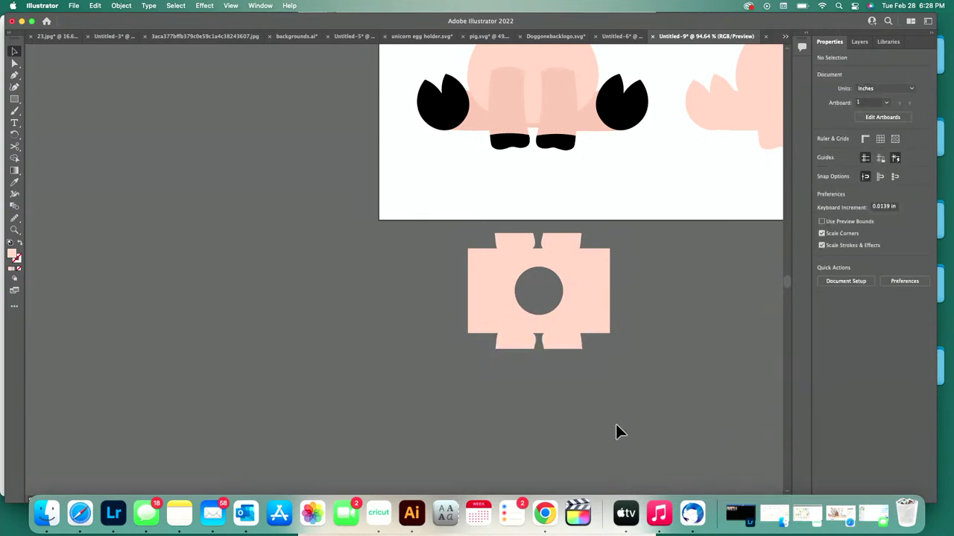
- Unite the holder base and both pairs of feet into one shape
key("super+a")
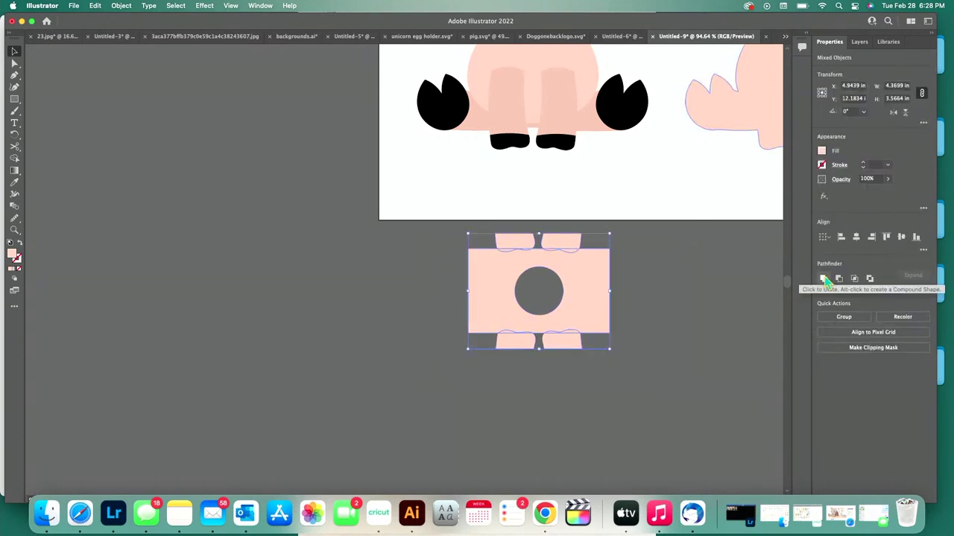
left_click(824, 278)
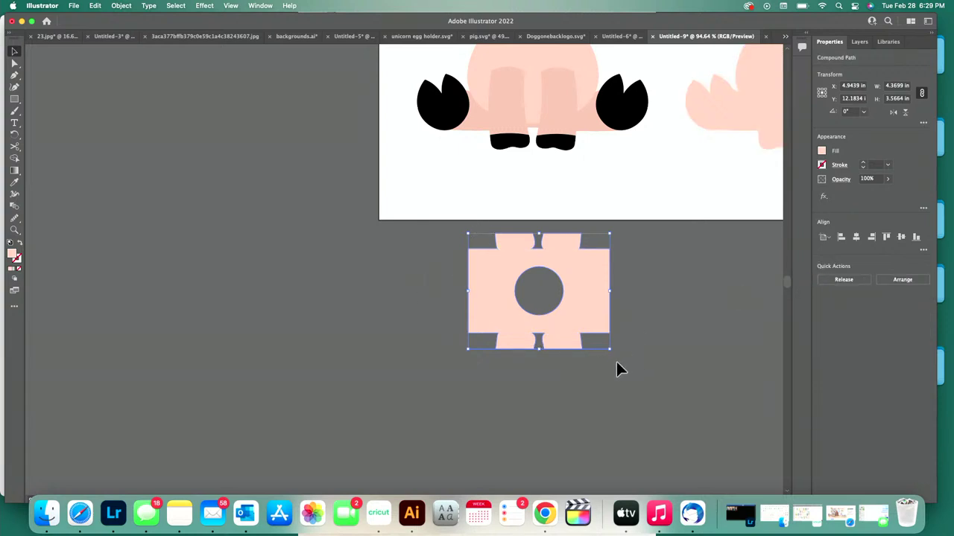
scroll(616, 365, "up", 1)
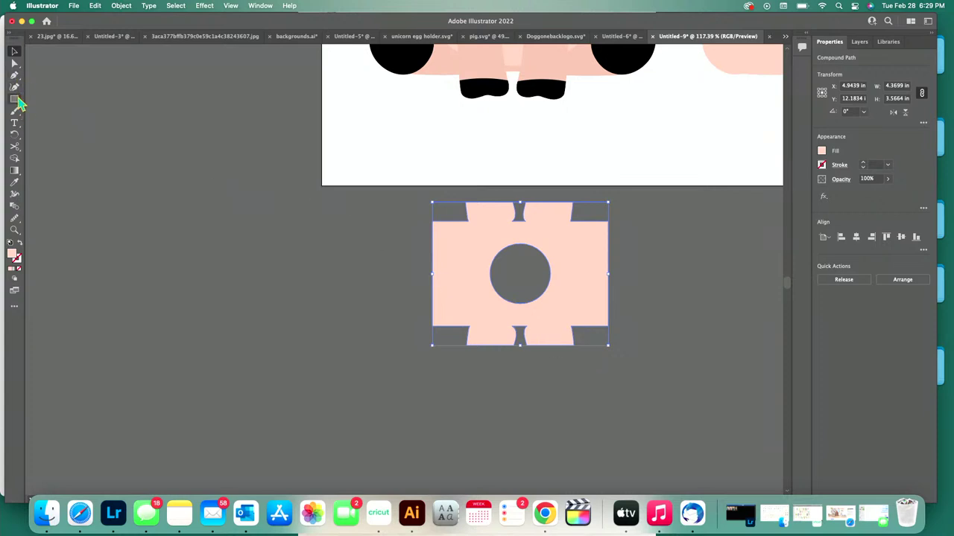
- Draw a horizontal 0.75 in line segment at 0° beside the holder base
left_click_drag(16, 99, 68, 151)
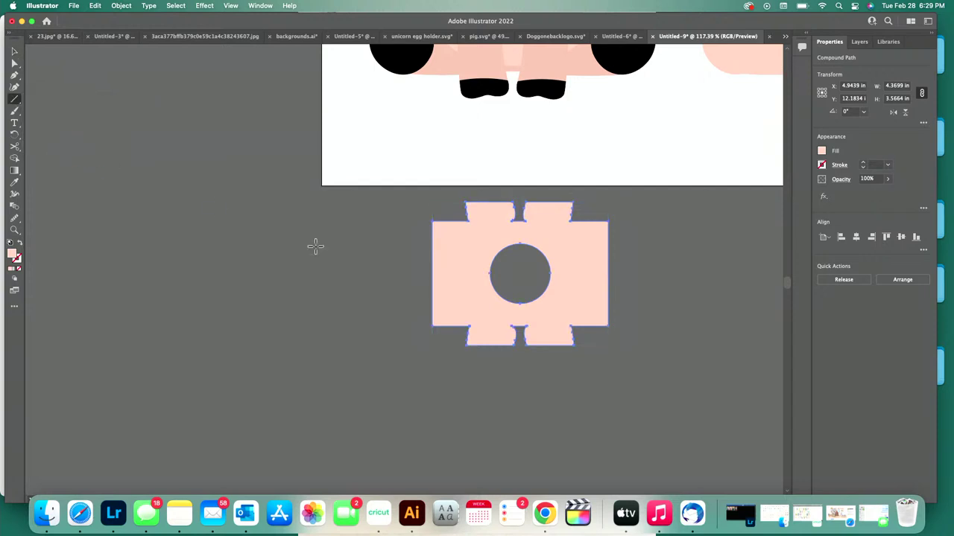
left_click(342, 272)
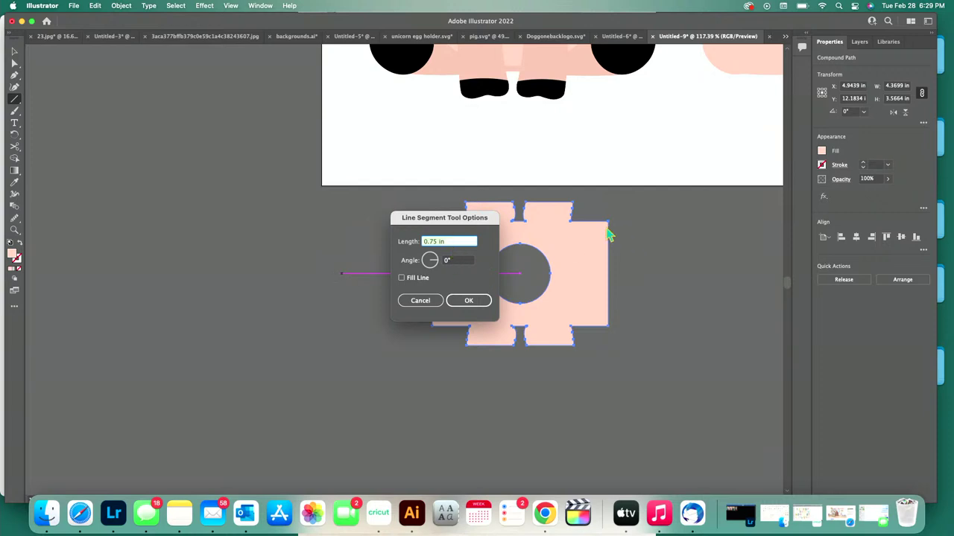
left_click(455, 262)
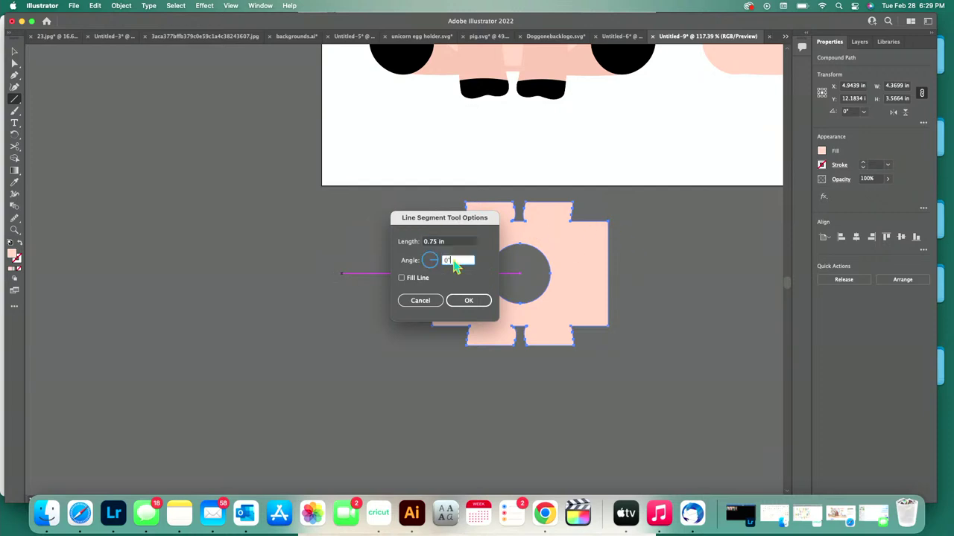
type("90")
type("0")
left_click(481, 298)
key("v")
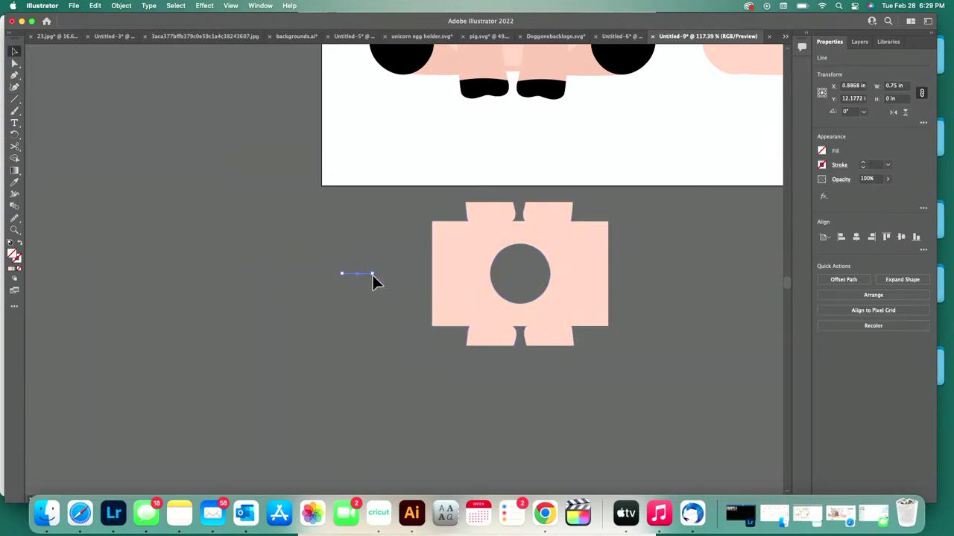
- Place the line along the holder base's upper edge, stretch it to about 3.4 in and give it a 1 pt stroke
left_click_drag(372, 273, 581, 229)
key("super+z")
scroll(581, 228, "up", 5)
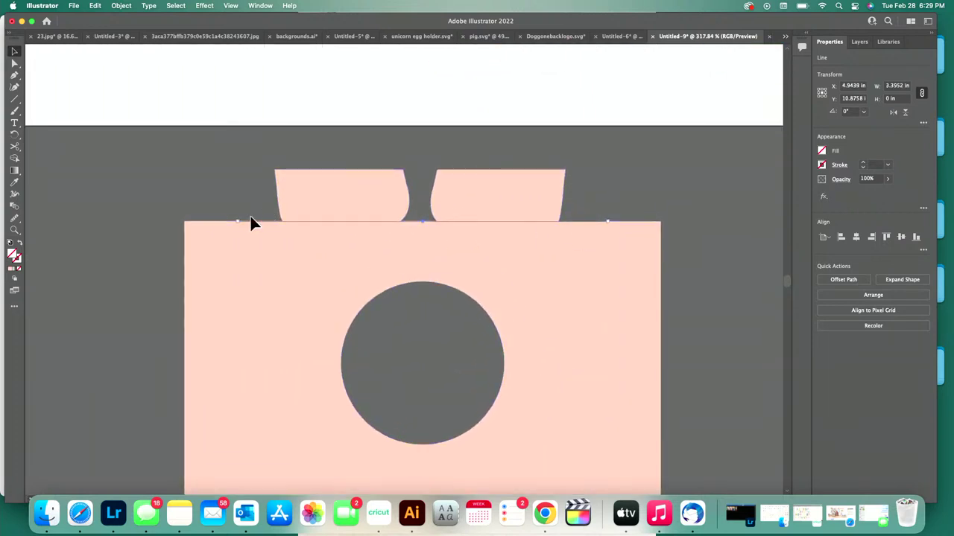
left_click(863, 165)
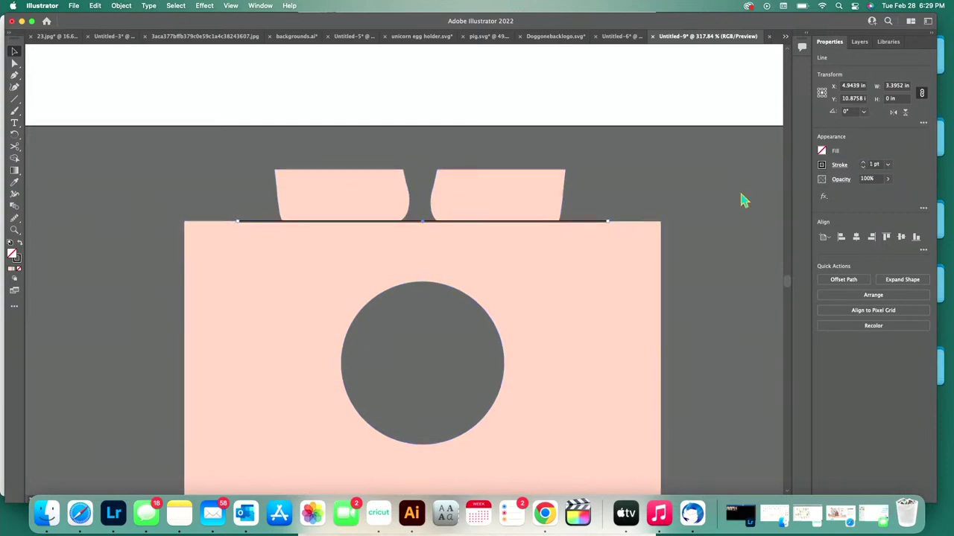
- Shorten the line from both ends to about 2.54 in so it spans only between the upper feet's outer corners
left_click_drag(606, 220, 574, 225)
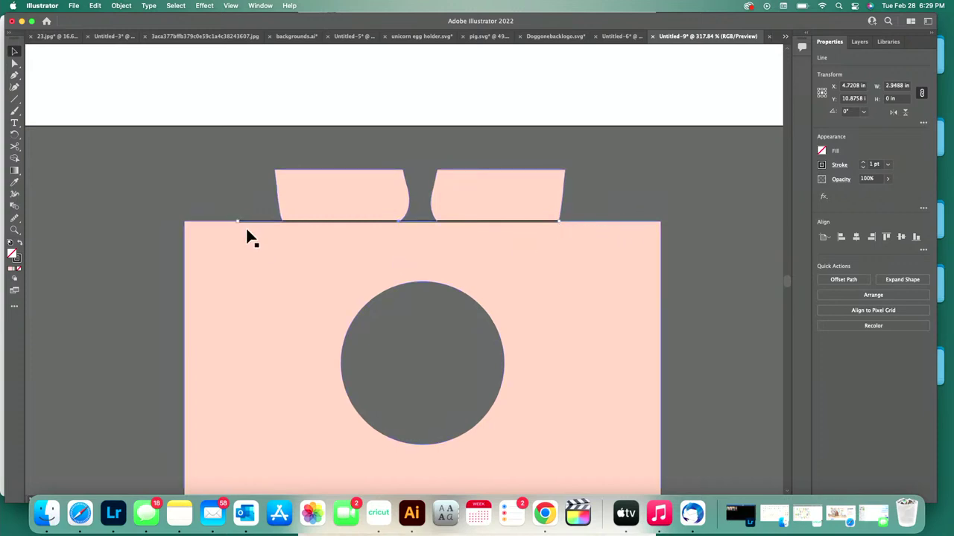
left_click_drag(236, 222, 279, 220)
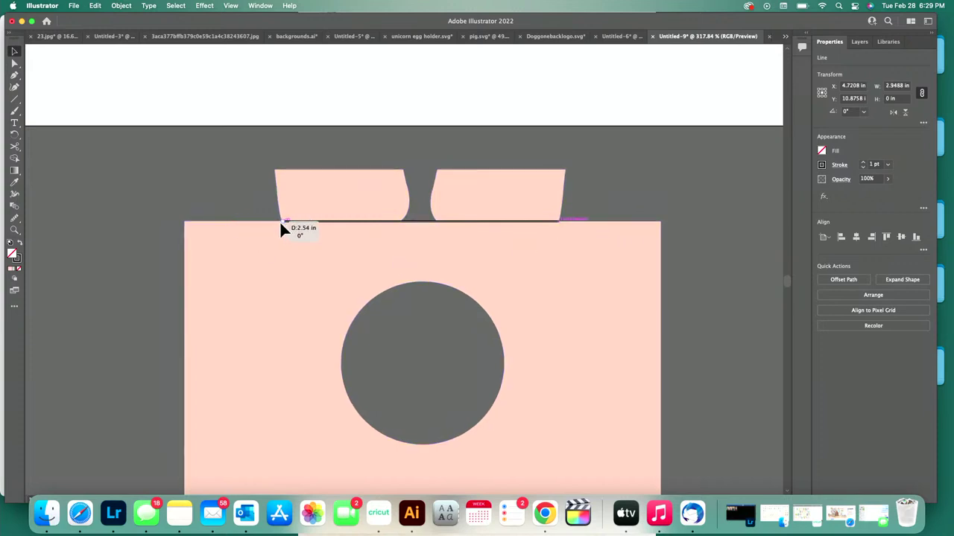
scroll(279, 220, "down", 2)
scroll(280, 220, "down", 1)
left_click(489, 200)
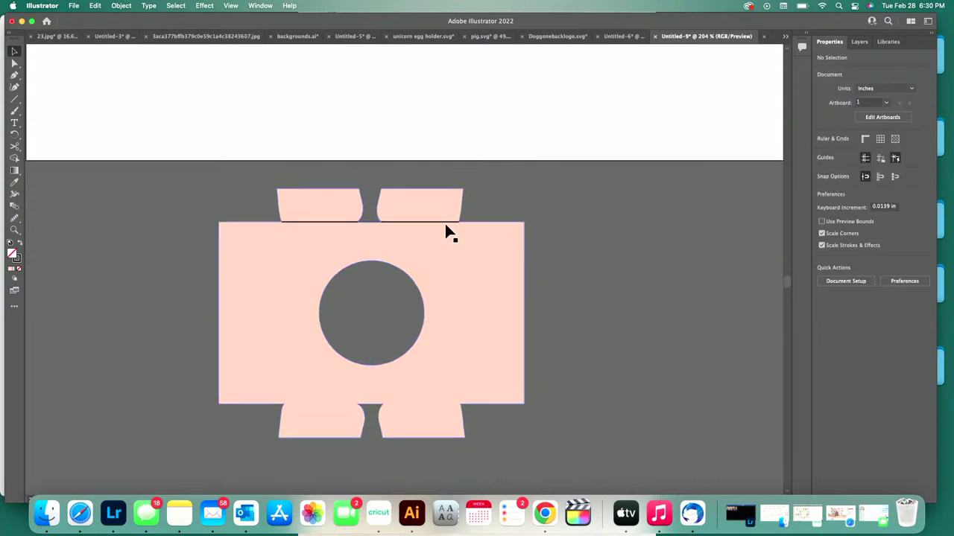
- Place a copy of the line along the holder base's lower edge, where the lower feet join it
left_click(442, 224)
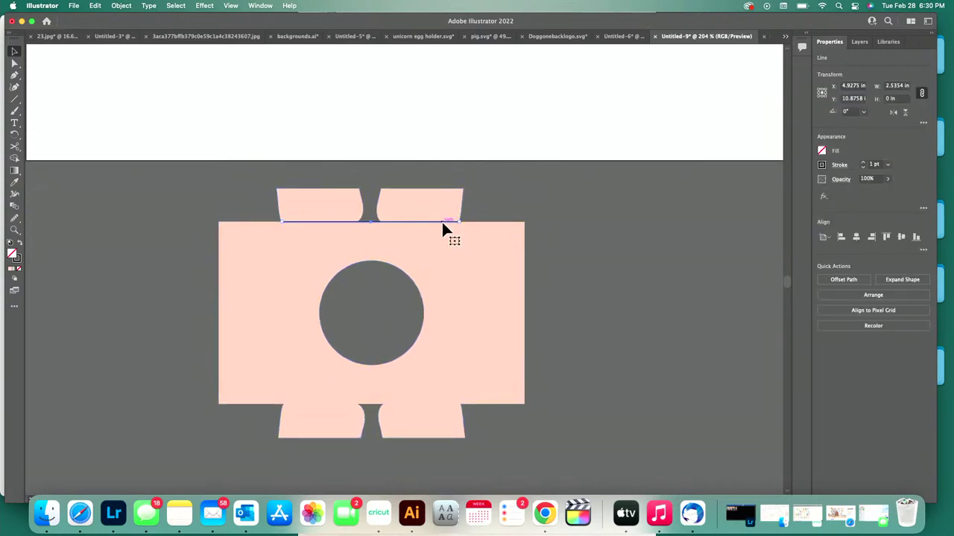
left_click_drag(443, 229, 413, 410)
left_click(531, 431)
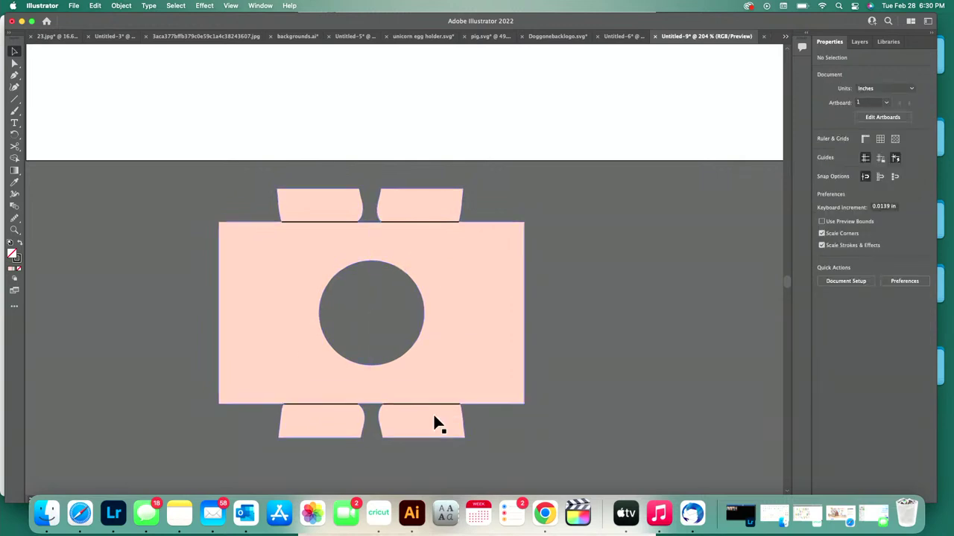
- Combine the upper and lower lines on the holder base into one compound path
left_click(433, 219)
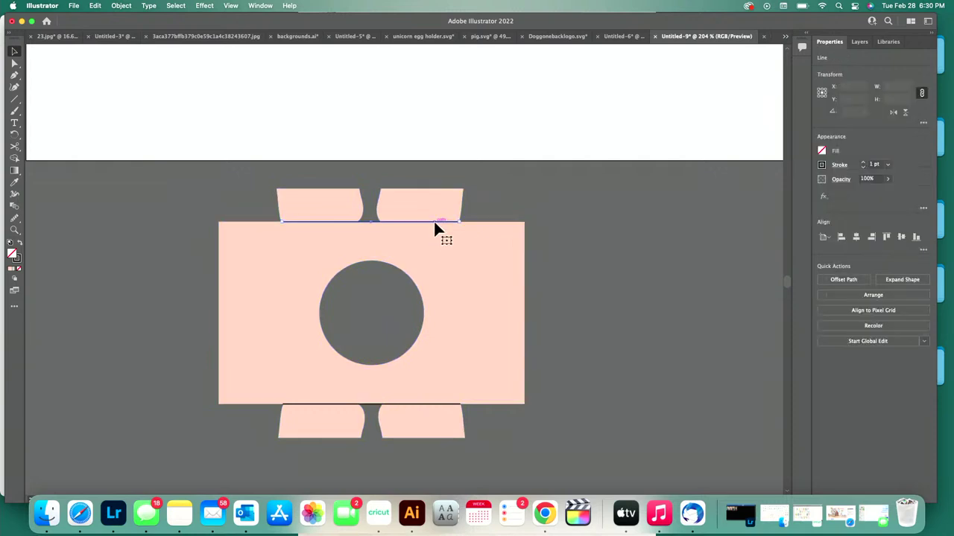
left_click(432, 402, "shift")
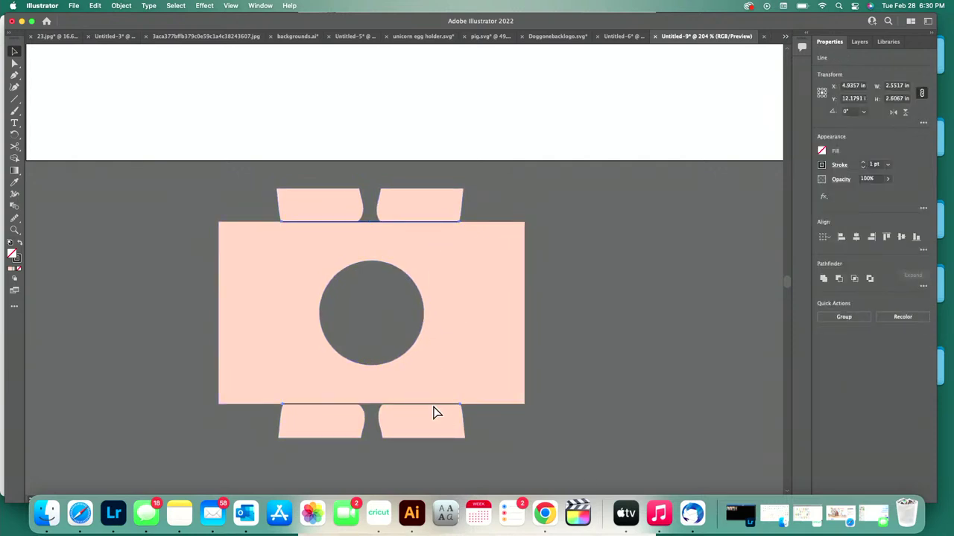
key("super+8")
left_click(571, 435)
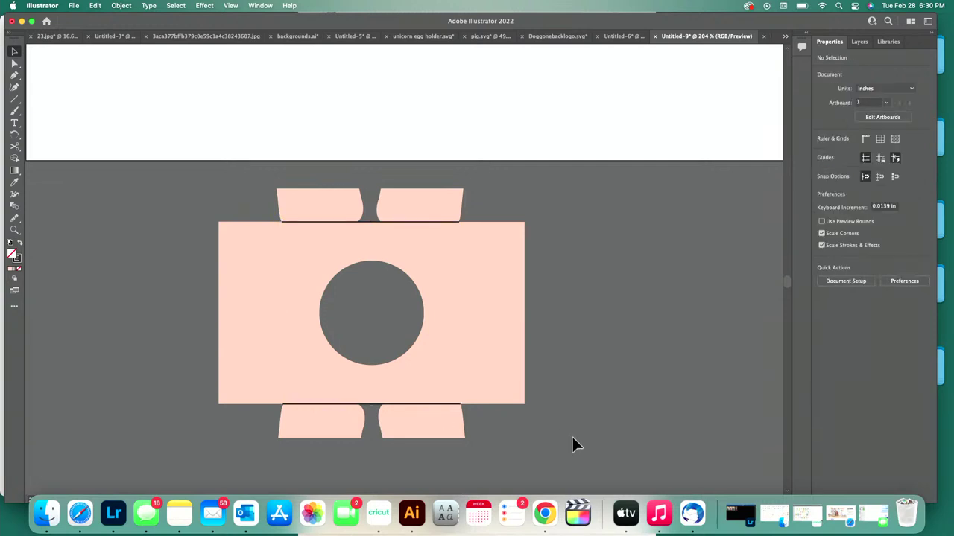
- Move the holder base and its lines up between the two pigs so they overlap the artboard's lower edge
scroll(570, 438, "down", 5)
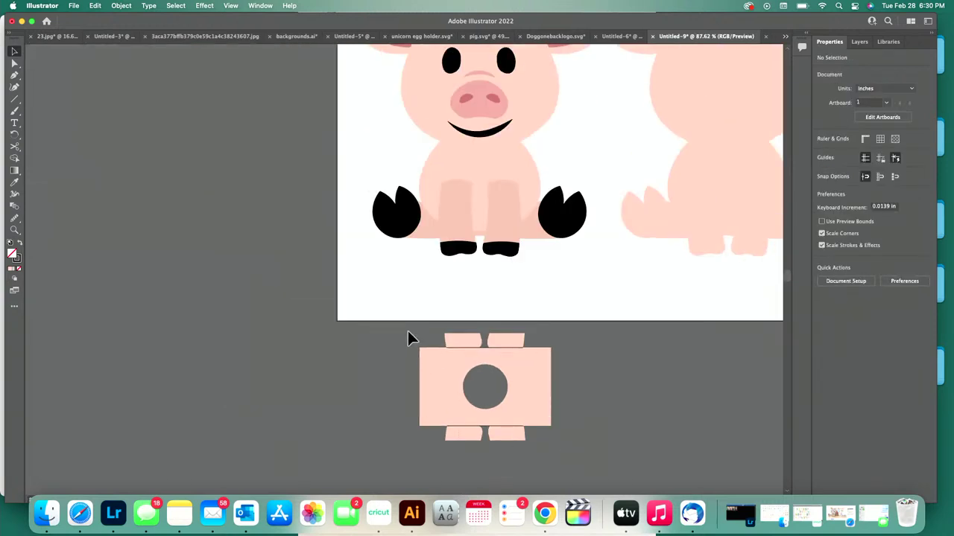
left_click_drag(511, 377, 636, 304)
left_click(636, 420)
scroll(636, 420, "up", 3)
scroll(637, 420, "right", 3)
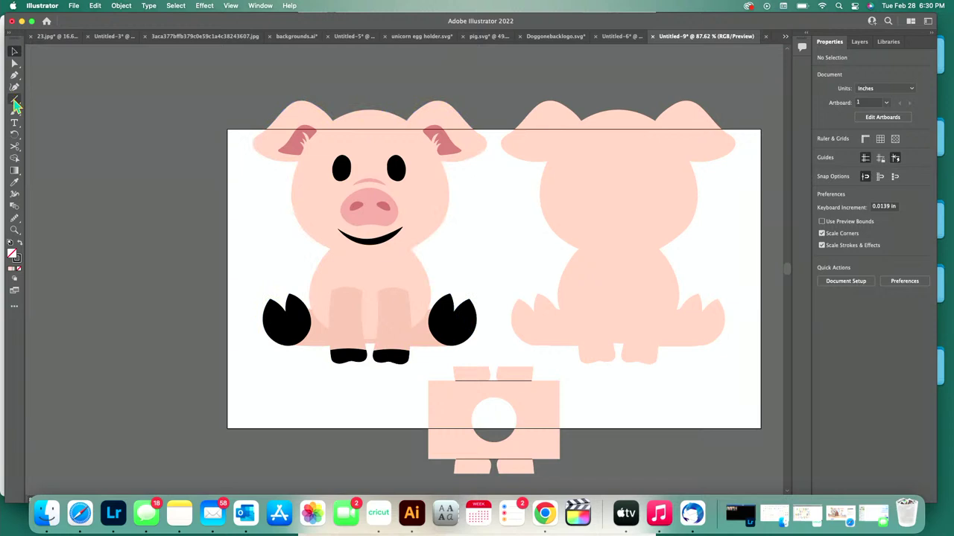
- Draw an upright ellipse about 1.91 by 2.56 in beside the holder base and fill it bright green (R 0, G 255, B 107)
left_click_drag(15, 104, 64, 115)
scroll(388, 339, "down", 3)
scroll(387, 339, "left", 1)
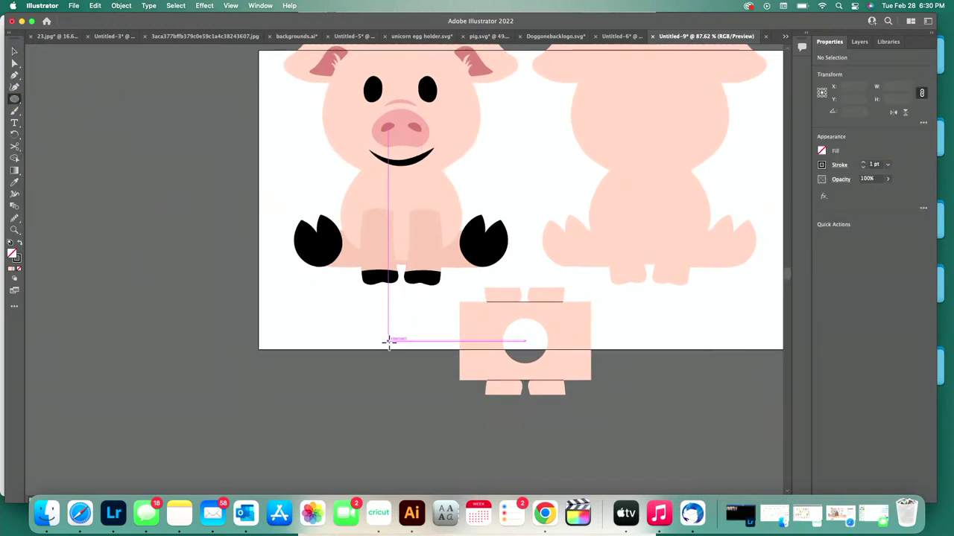
left_click_drag(345, 320, 401, 397)
key("v")
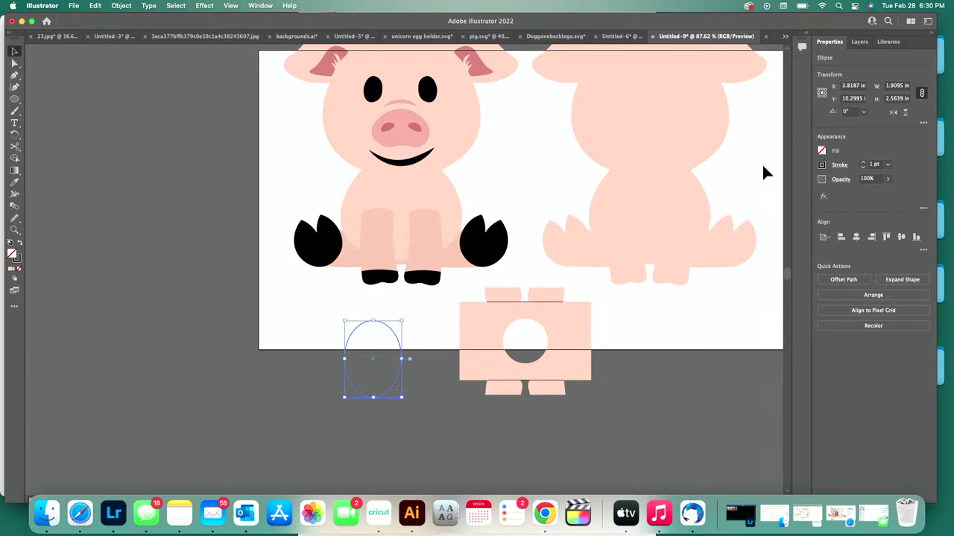
left_click(823, 152)
left_click(756, 249)
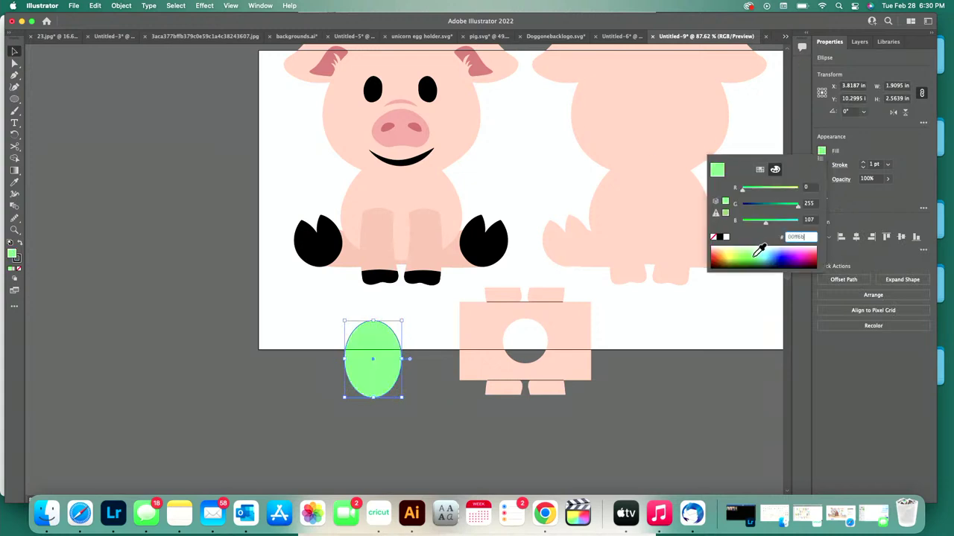
- Move the green ellipse onto the detailed pig's belly, scale it to about 1.67 by 2.25 in and centre it
left_click_drag(376, 388, 402, 230)
scroll(403, 230, "up", 3)
left_click_drag(449, 141, 437, 154)
mouse_move(403, 202)
left_mouse_down()
mouse_move(408, 187)
mouse_move(407, 195)
left_mouse_up()
left_click(417, 388)
scroll(416, 391, "down", 3)
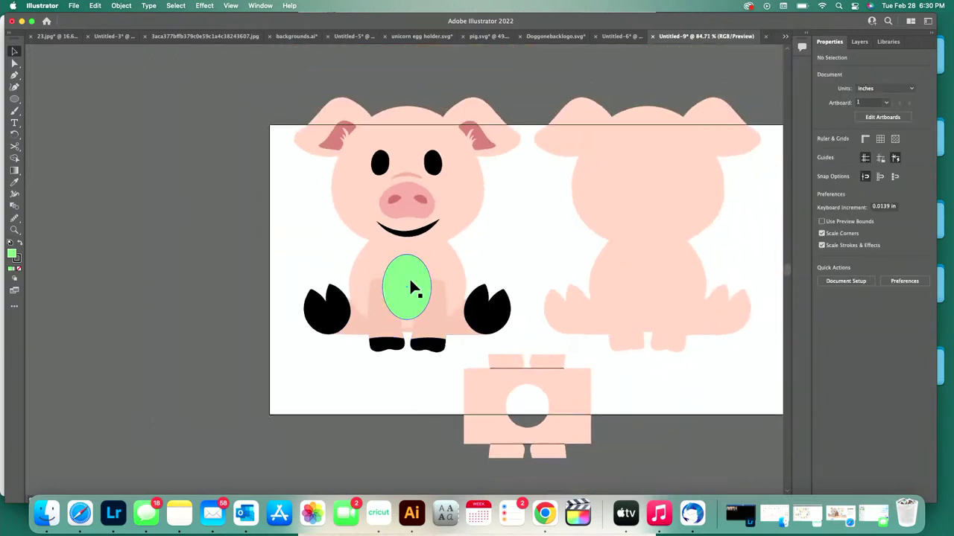
- Try to cut the green egg through the pig's body and leg shapes together with the Shape Builder tool
left_click(435, 322)
left_click(447, 248)
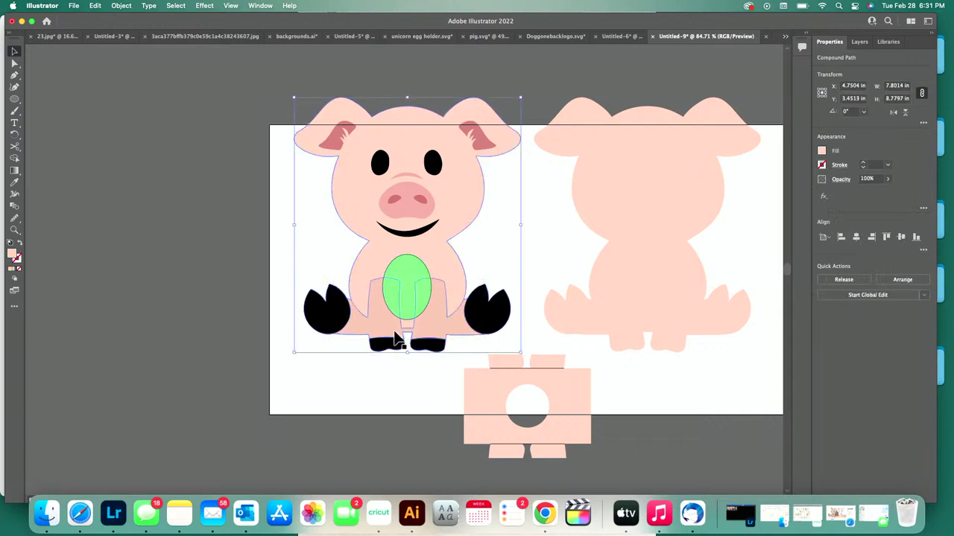
left_click(409, 274)
left_click(443, 322, "shift")
left_click(449, 257, "shift")
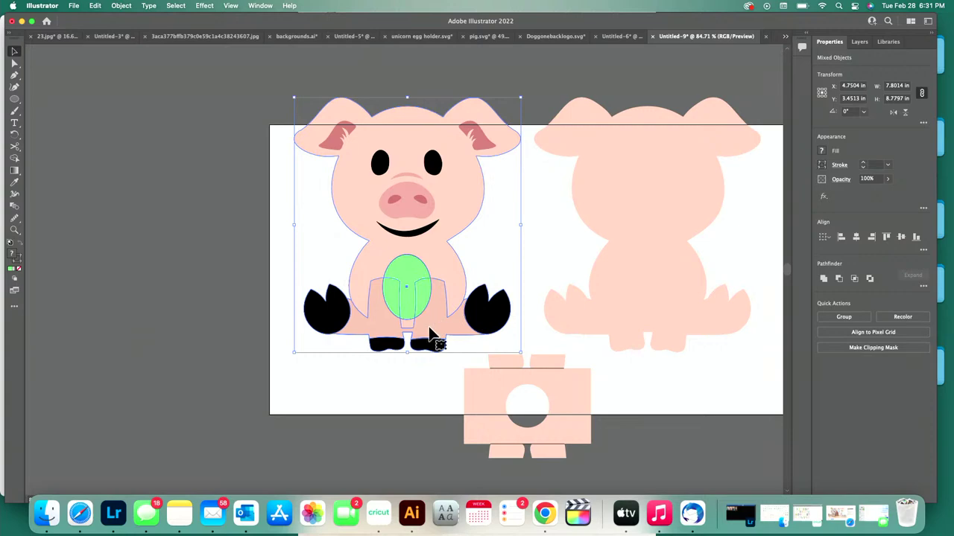
left_click(14, 158)
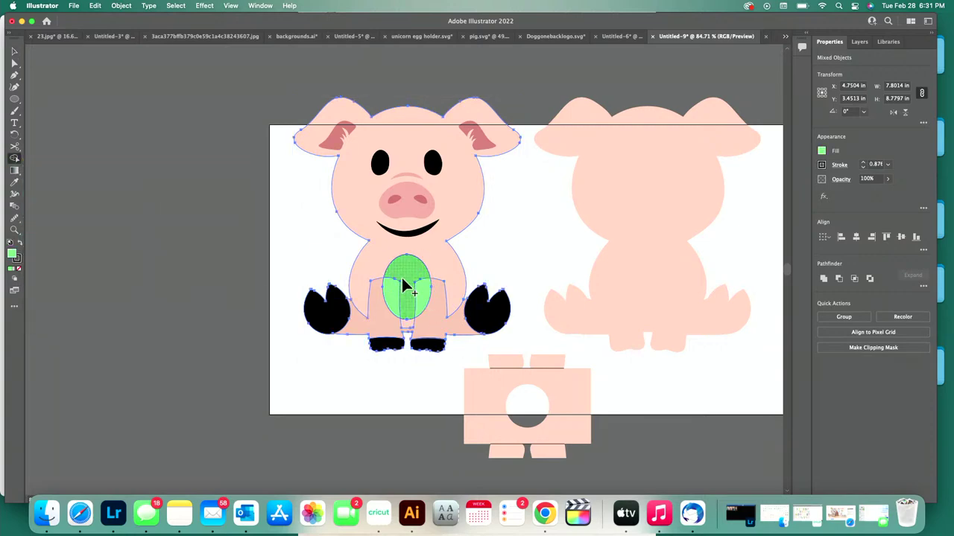
scroll(404, 285, "up", 3)
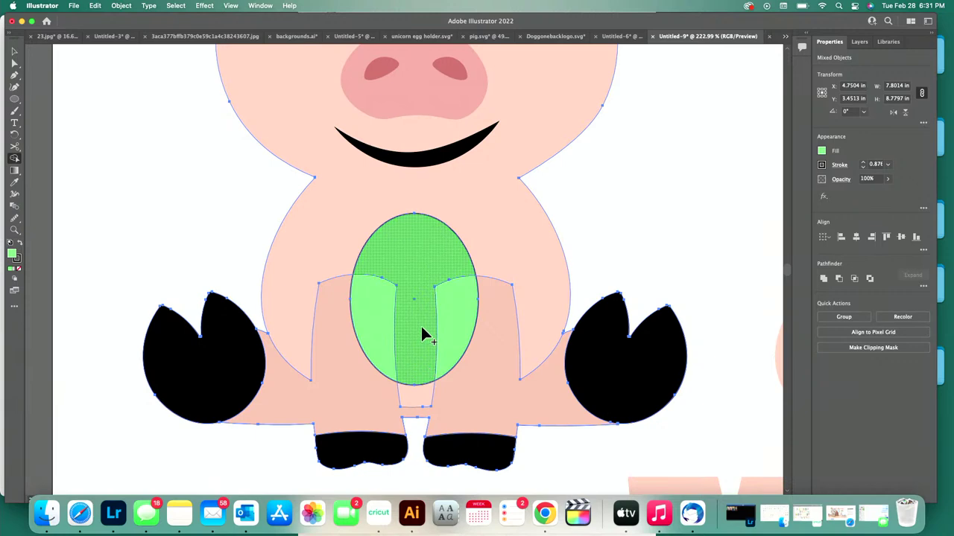
left_click(416, 277, "alt")
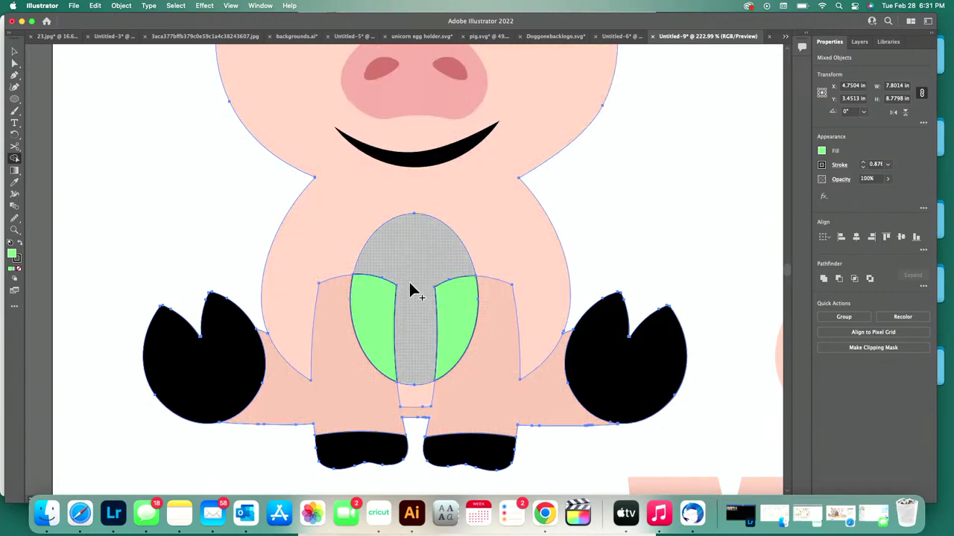
left_click(428, 303, "alt")
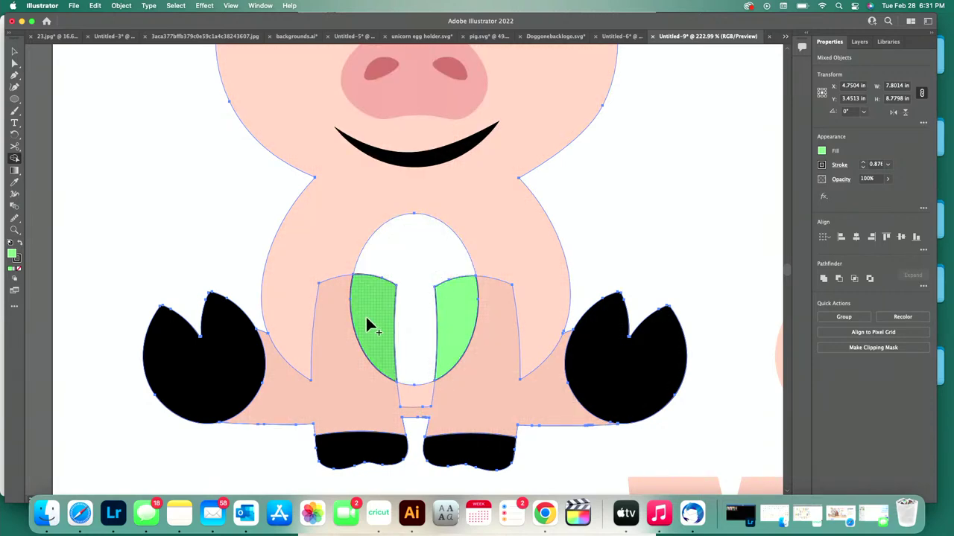
left_click(367, 321, "alt")
left_click(462, 313, "alt")
key("v")
left_click(660, 249)
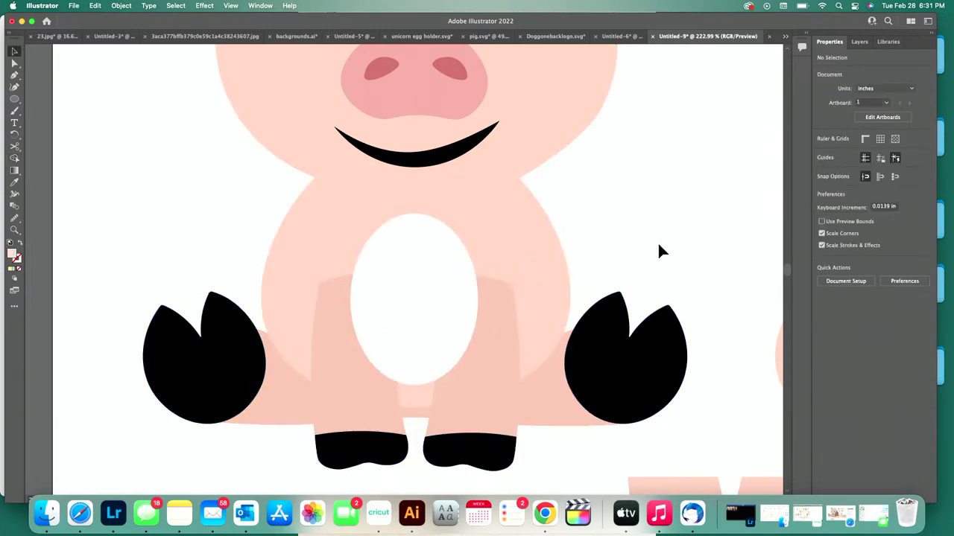
- Undo the egg cut-outs made through the pig's body and legs, and clear the selection
key("super+z")
key("super+z")
key("super+z")
key("super+z")
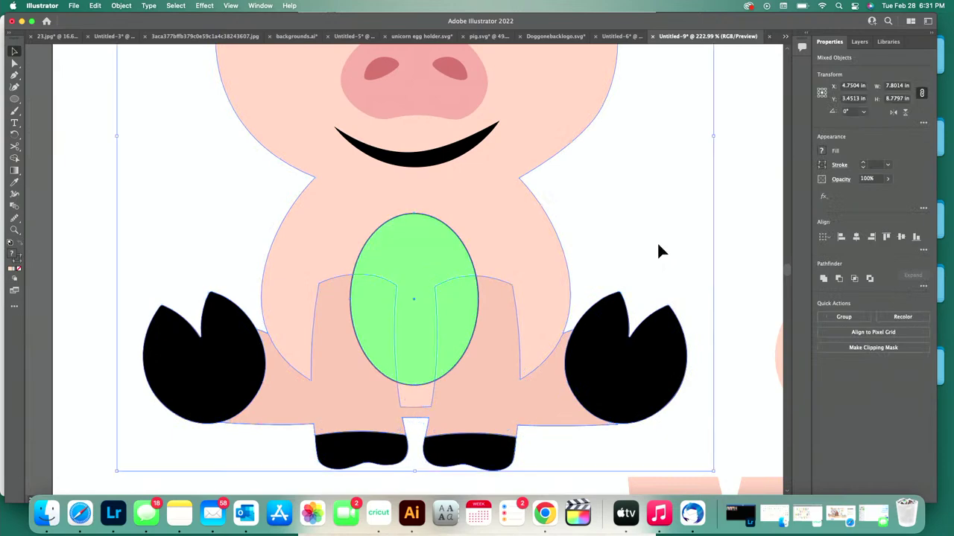
left_click(656, 251)
- Try to cut the green egg out of only the darker pink leg shape with the Shape Builder tool
left_click(417, 285)
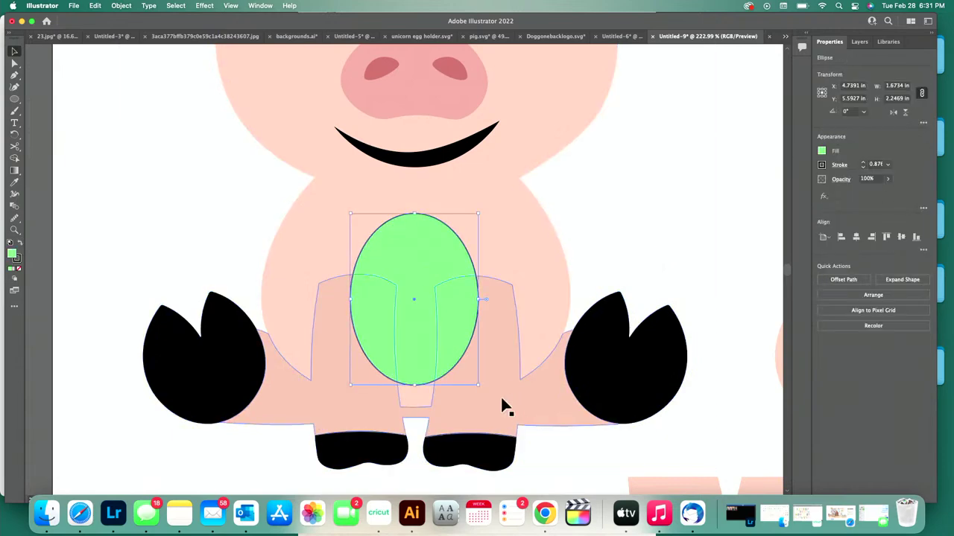
left_click(500, 395, "shift")
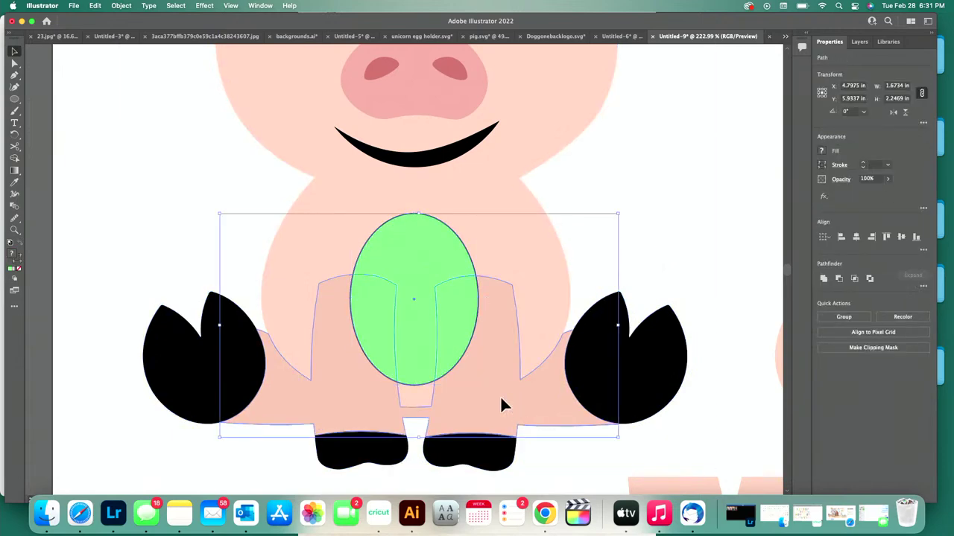
left_click(15, 159)
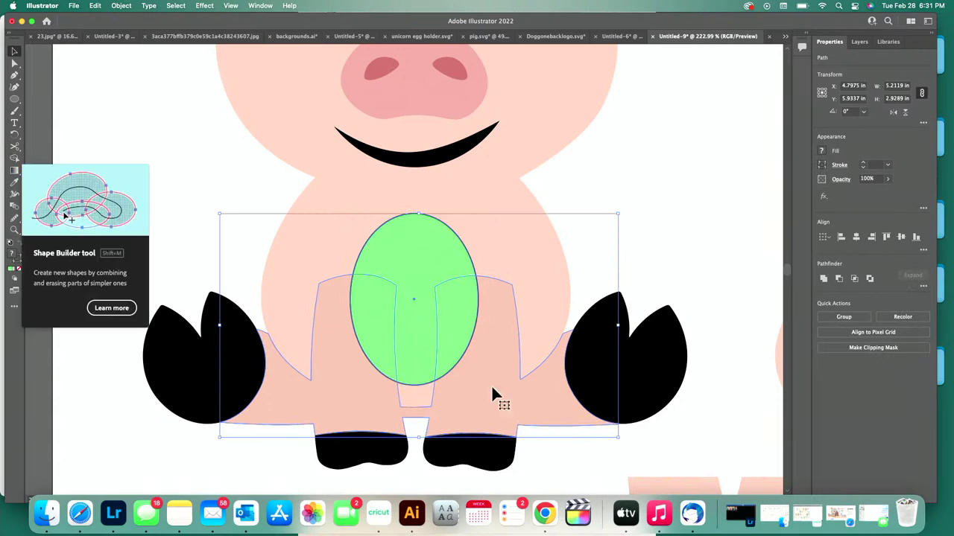
left_click(423, 261, "alt")
left_click(383, 310, "alt")
left_click(447, 312, "alt")
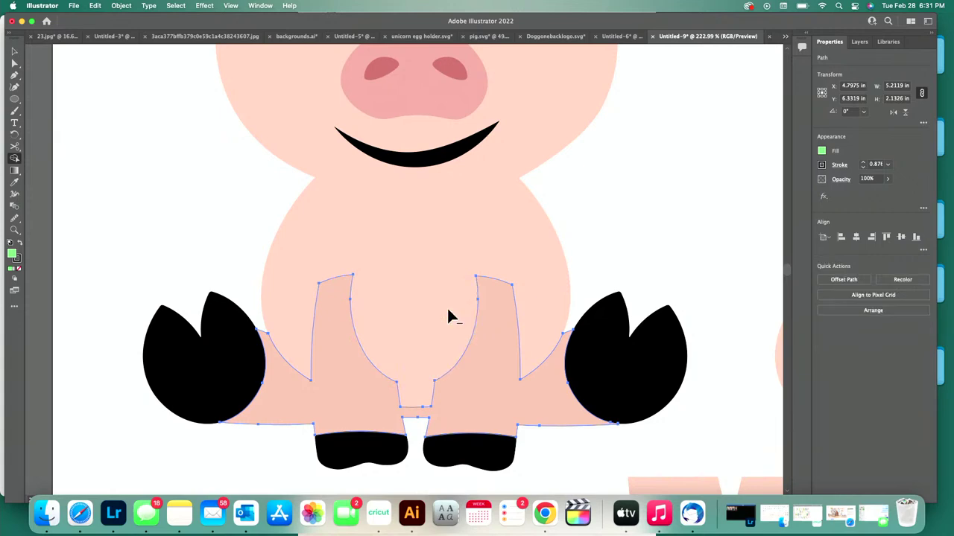
- Undo the egg cut-out from the darker leg shape and clear the selection
key("super+z")
key("super+z")
key("super+z")
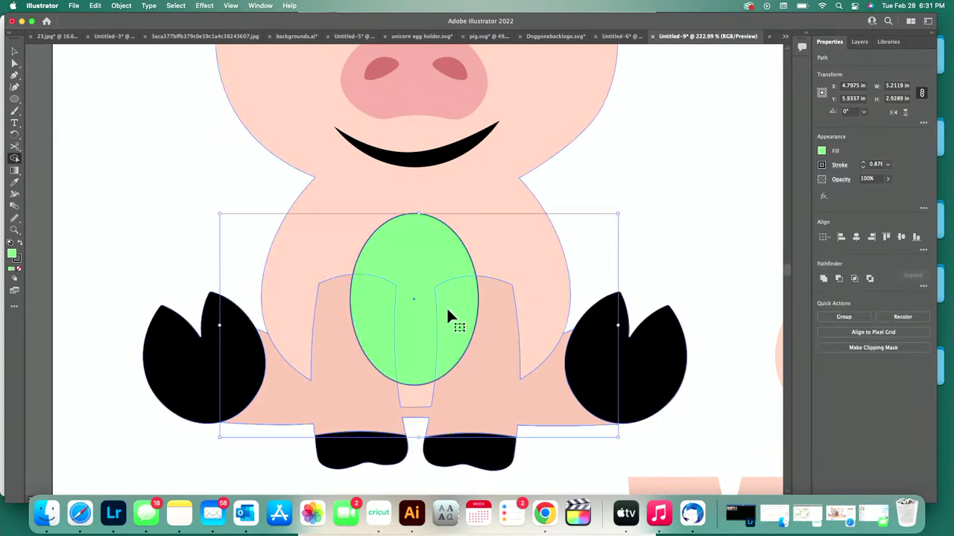
key("v")
left_click(592, 237)
- Try to cut the green egg out of only the light pink body shape with the Shape Builder tool
left_click(415, 271)
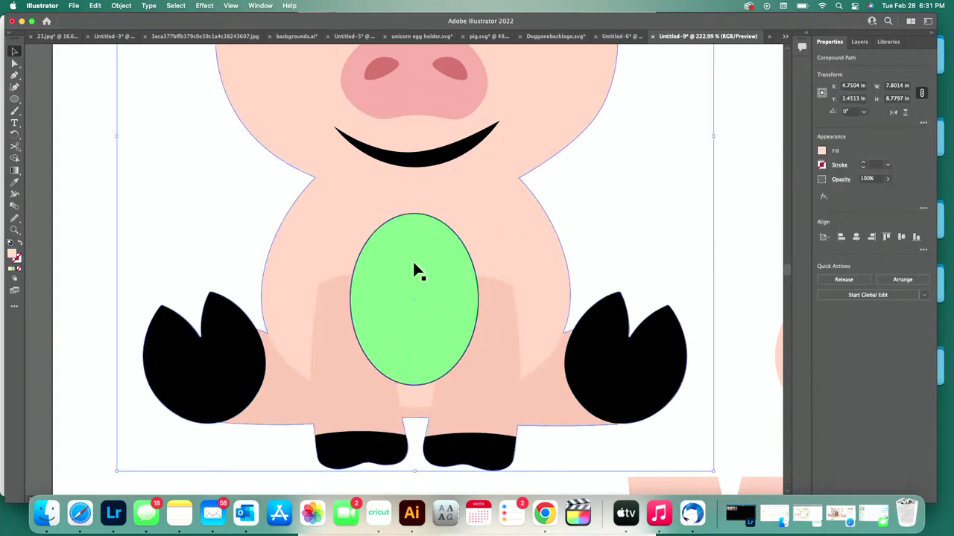
left_click(414, 266, "shift")
left_click(15, 158)
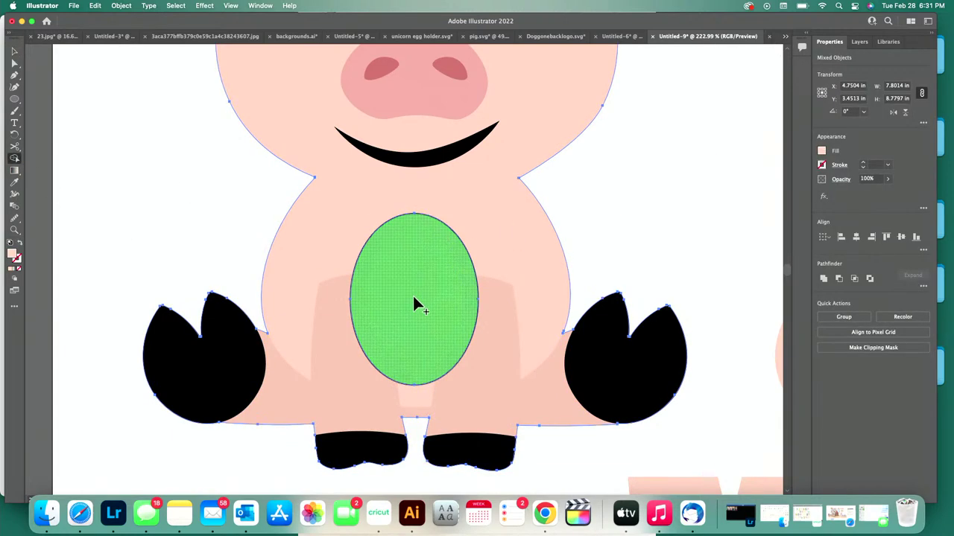
left_click(414, 303, "alt")
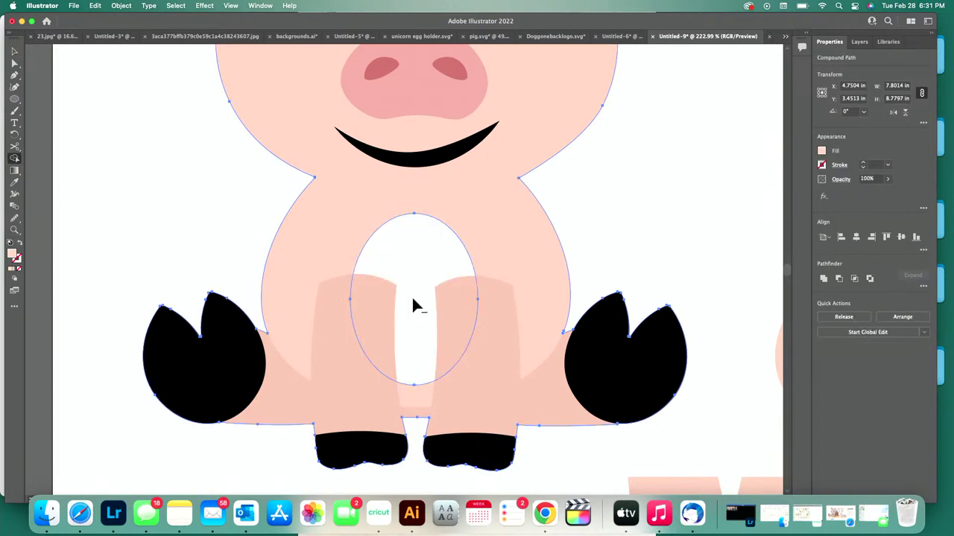
key("v")
left_click(662, 205)
key("super+z")
left_click(606, 228)
- Cut the green egg out of both the pig's light pink body and its darker leg shape with the Shape Builder tool
left_click(470, 254)
left_click(505, 318, "shift")
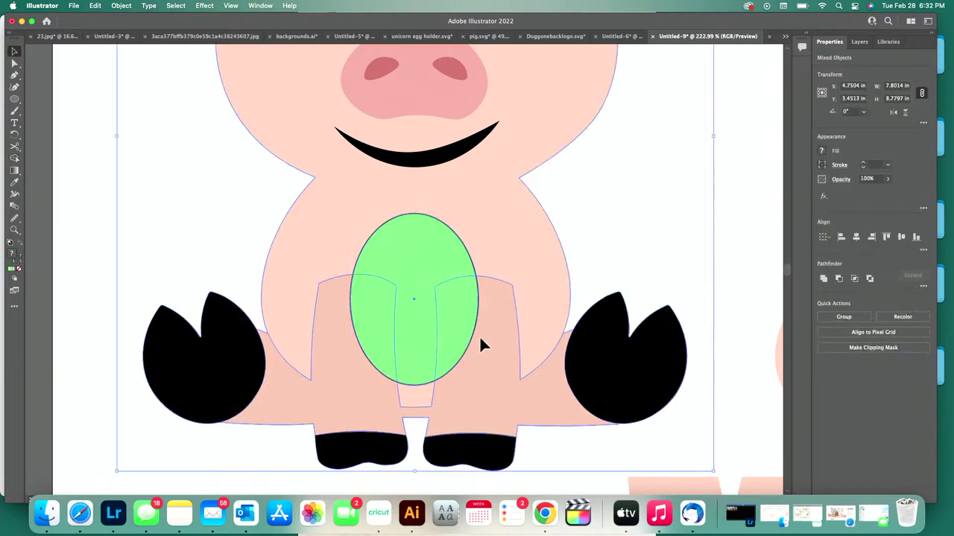
left_click(14, 159)
left_click(838, 280)
key("super+z")
left_click(14, 159)
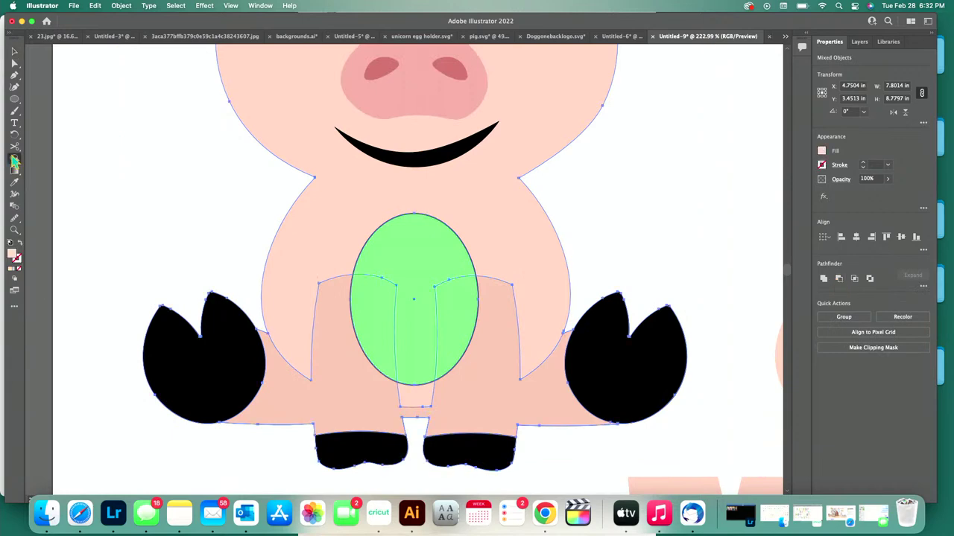
left_click(421, 267)
left_click(459, 322)
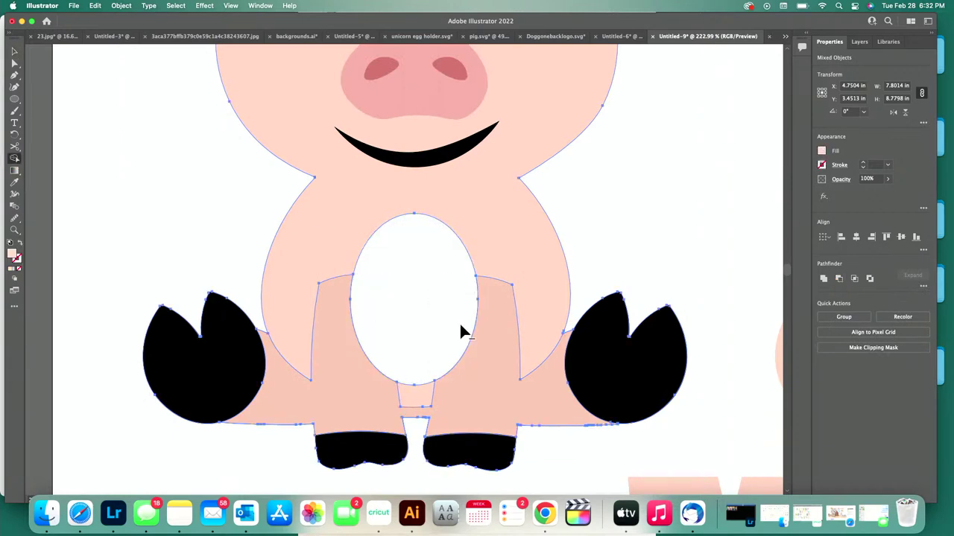
key("v")
left_click(597, 254)
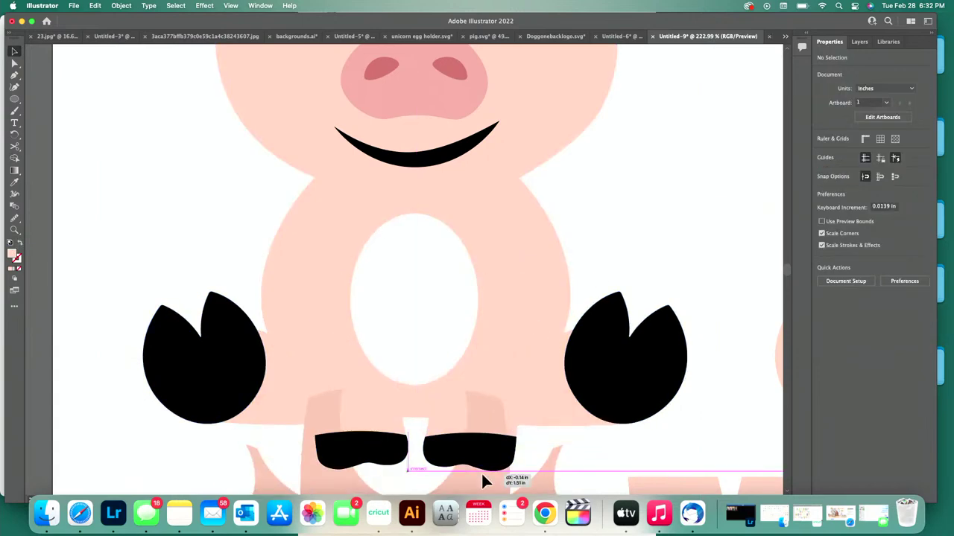
- Move the darker leg shape down temporarily to check the egg-shaped cut beneath it, and restore its position
left_click(481, 469)
left_click(680, 224)
scroll(678, 224, "down", 10)
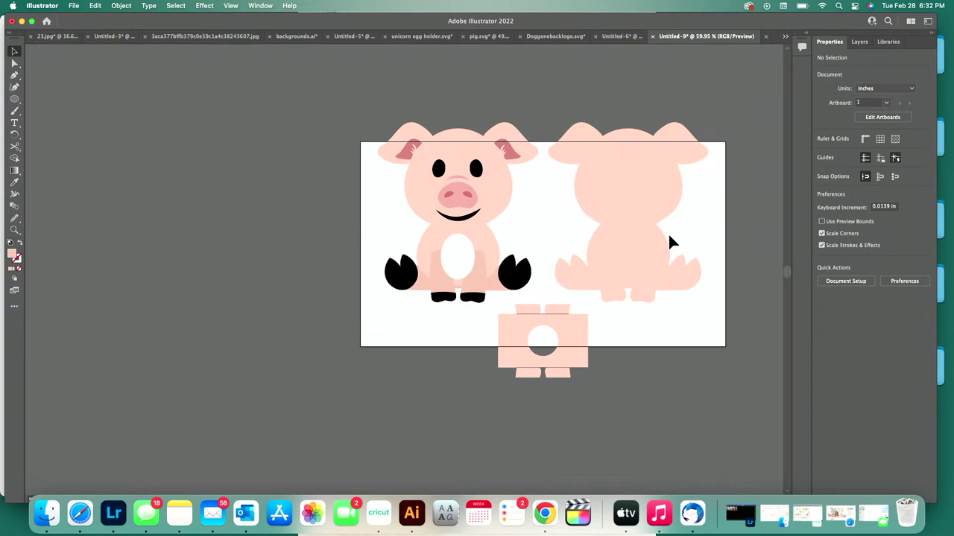
- List the objects in Layer 1 and make the pig's darker leg path a compound path
left_click(857, 42)
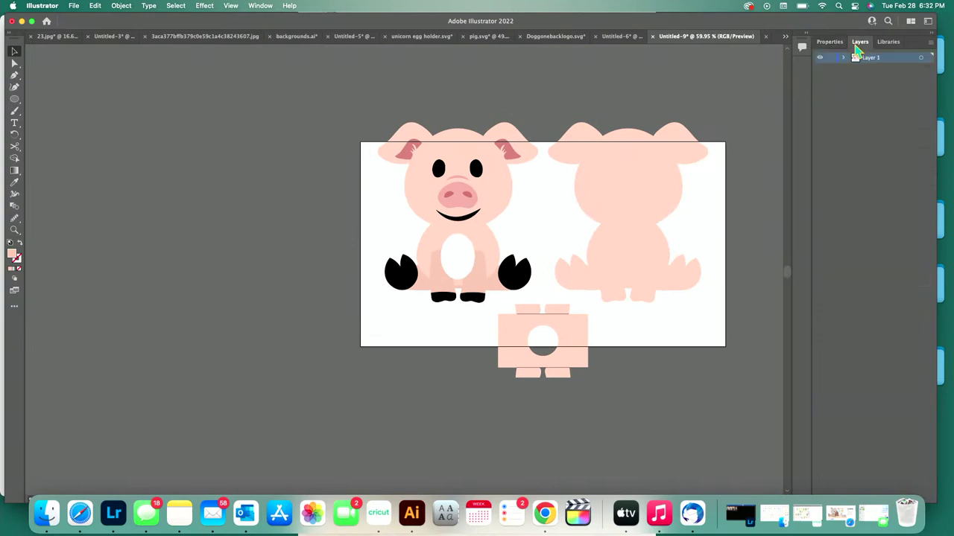
left_click(844, 59)
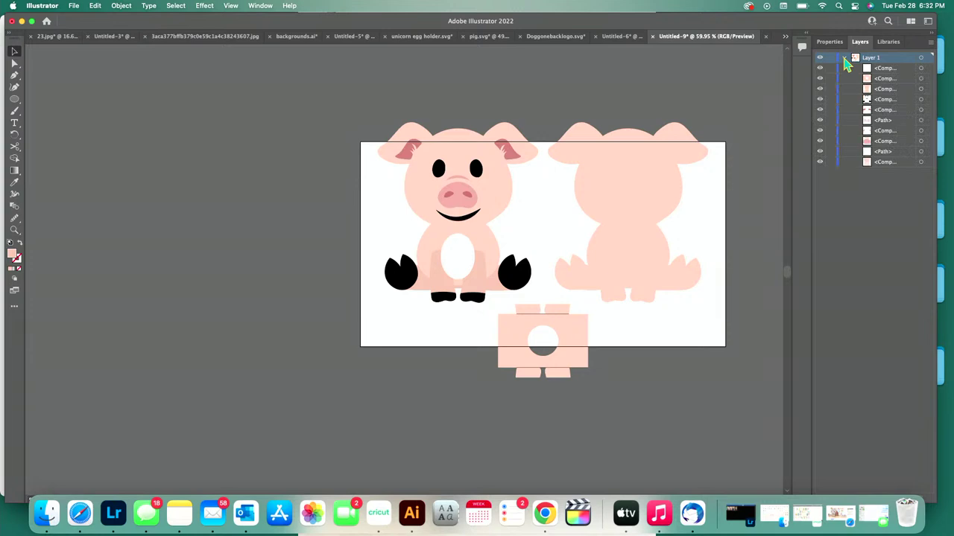
left_click(921, 120)
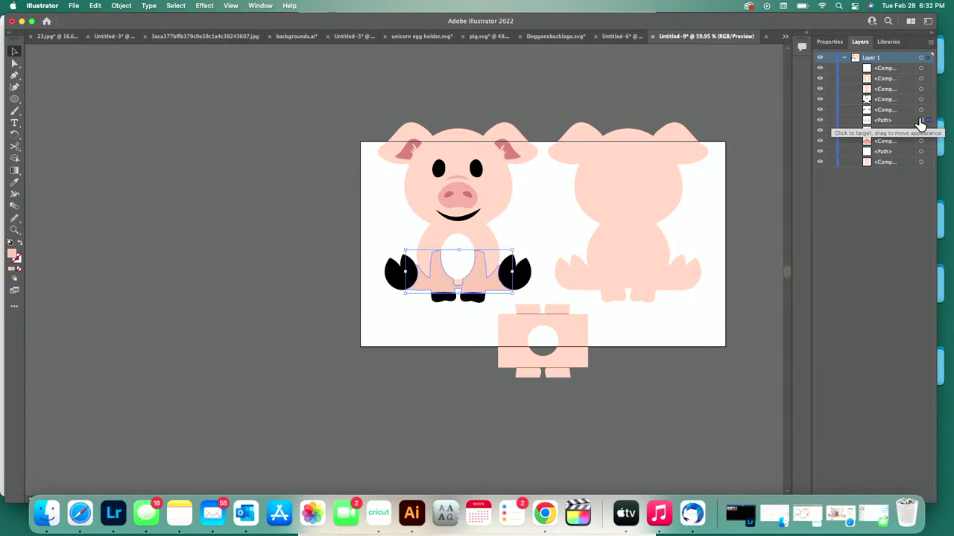
key("super+8")
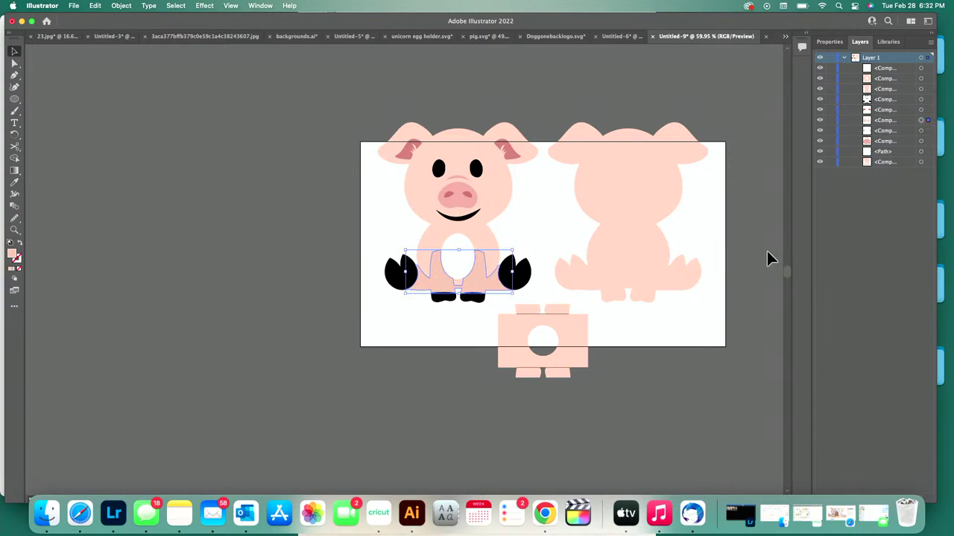
- Select the objects of Layer 1 one after another to check which part of the artwork each one is
left_click(921, 152)
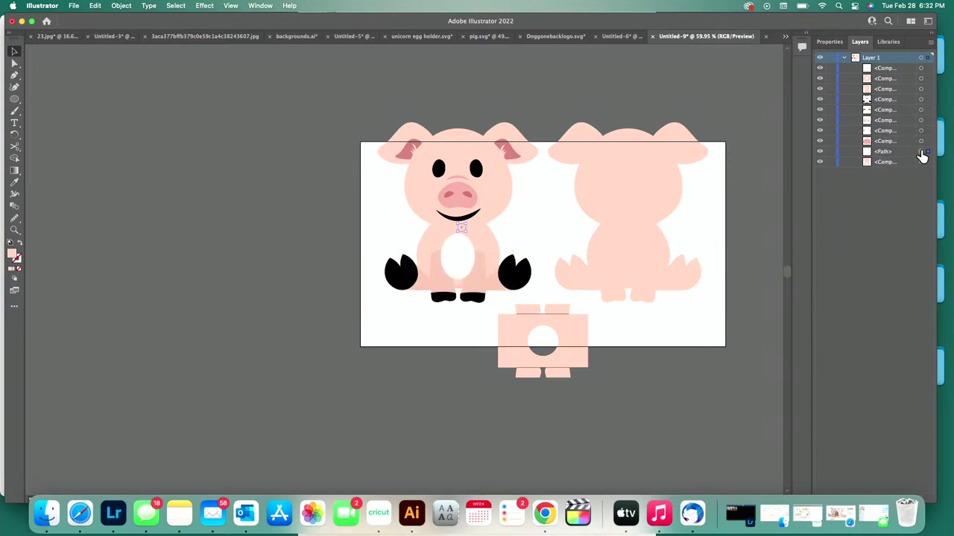
left_click(754, 74)
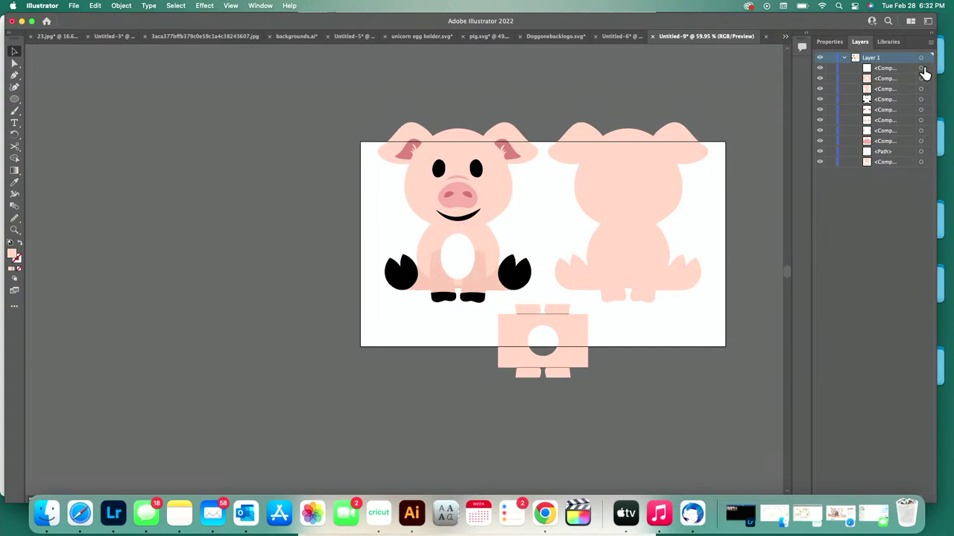
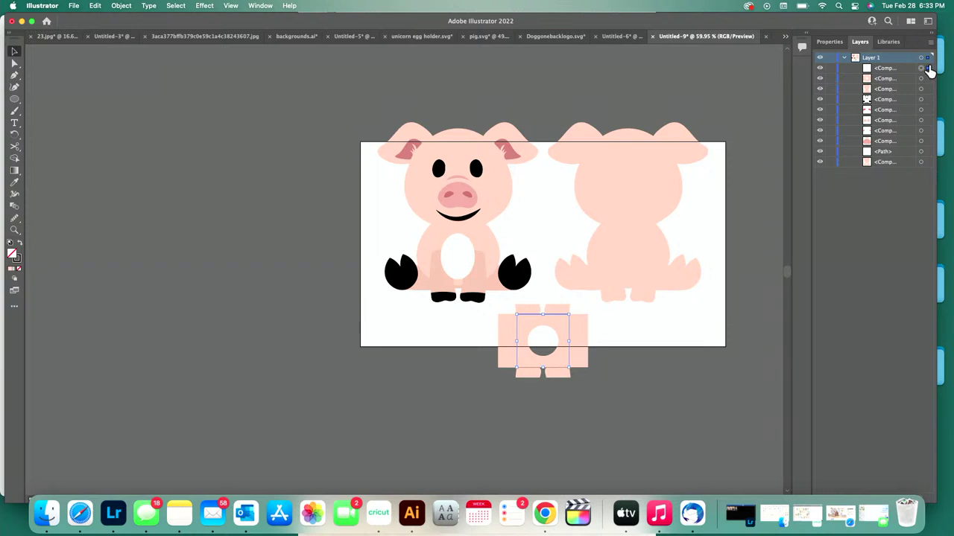
left_click(528, 317)
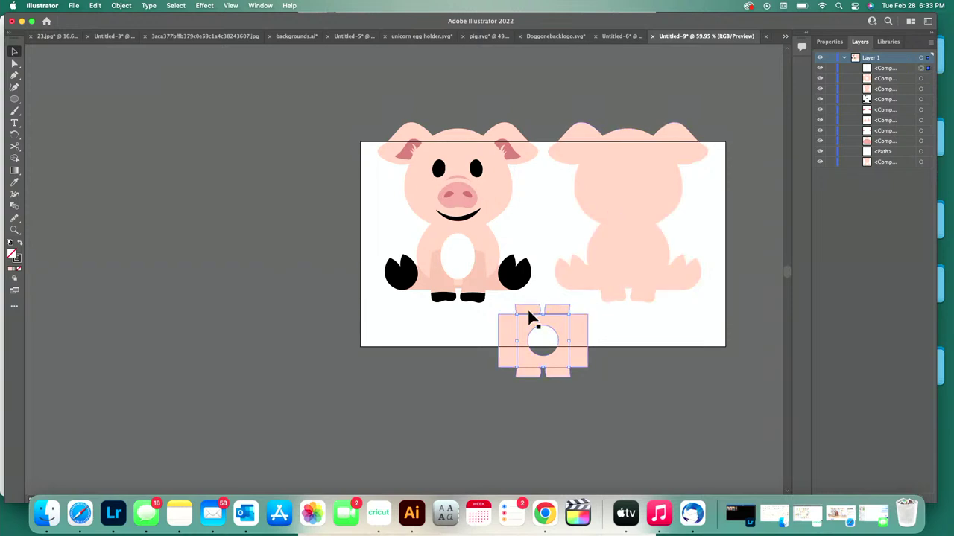
left_click(920, 79)
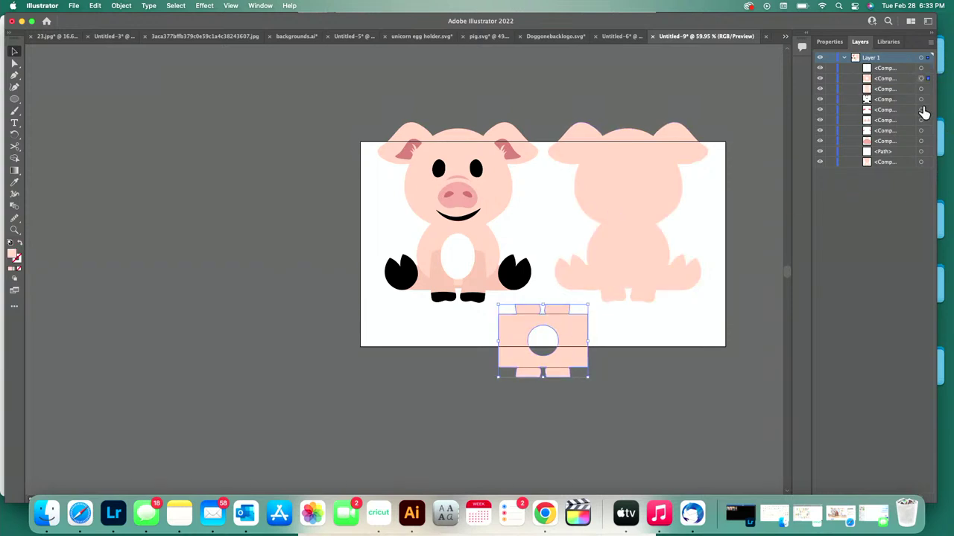
left_click(921, 90)
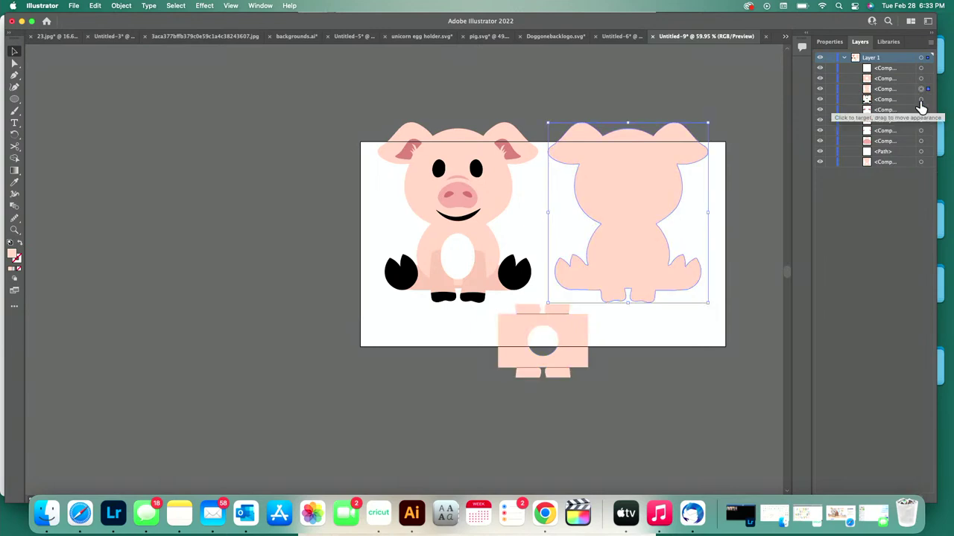
left_click(920, 99)
left_click(921, 110)
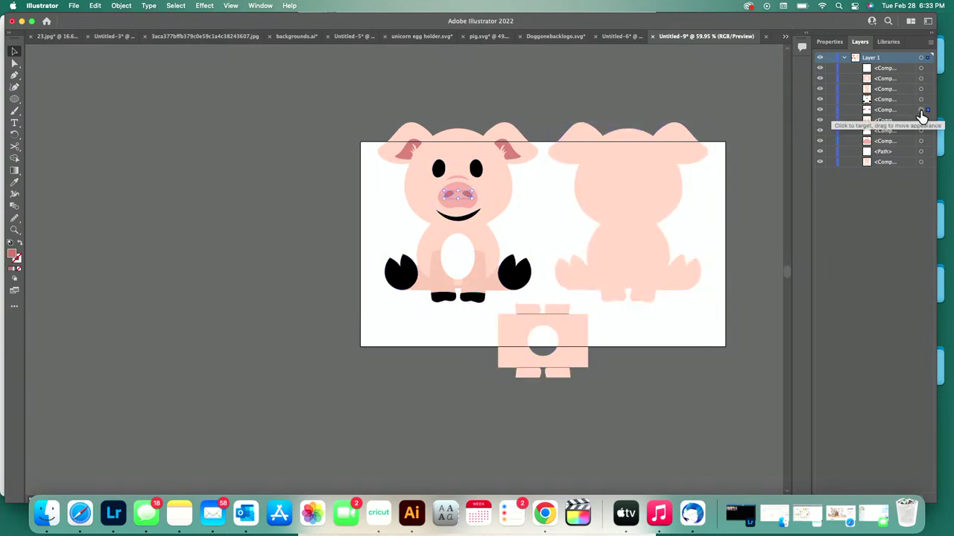
left_click(921, 120)
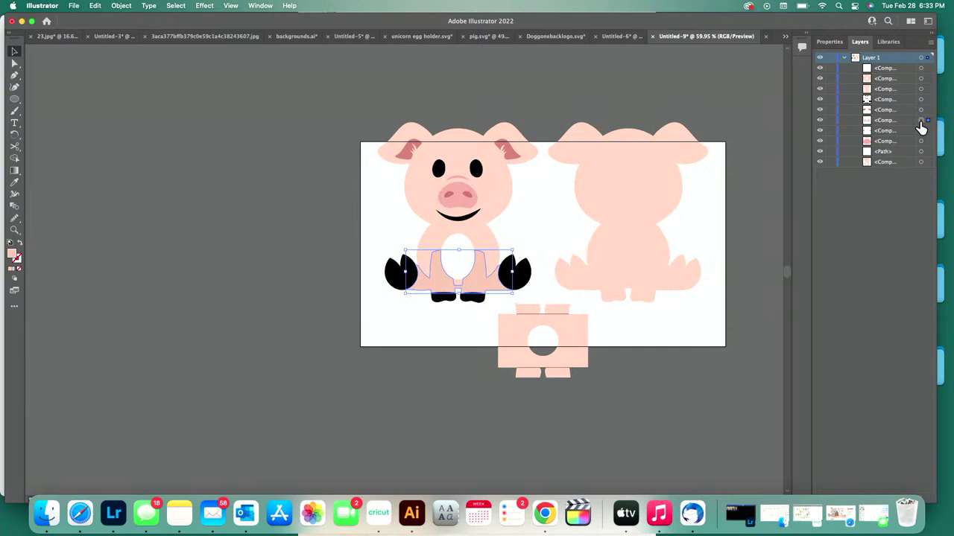
left_click(920, 131)
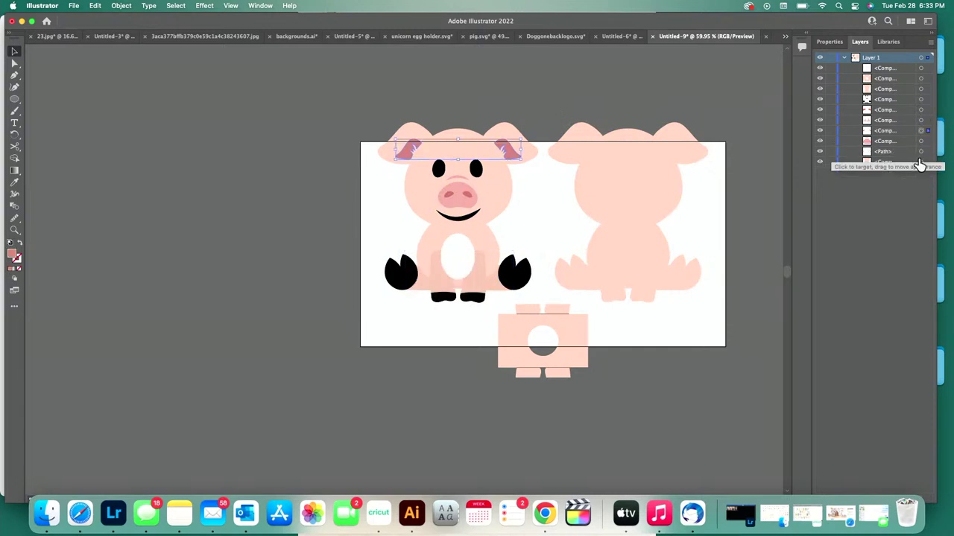
left_click(921, 141)
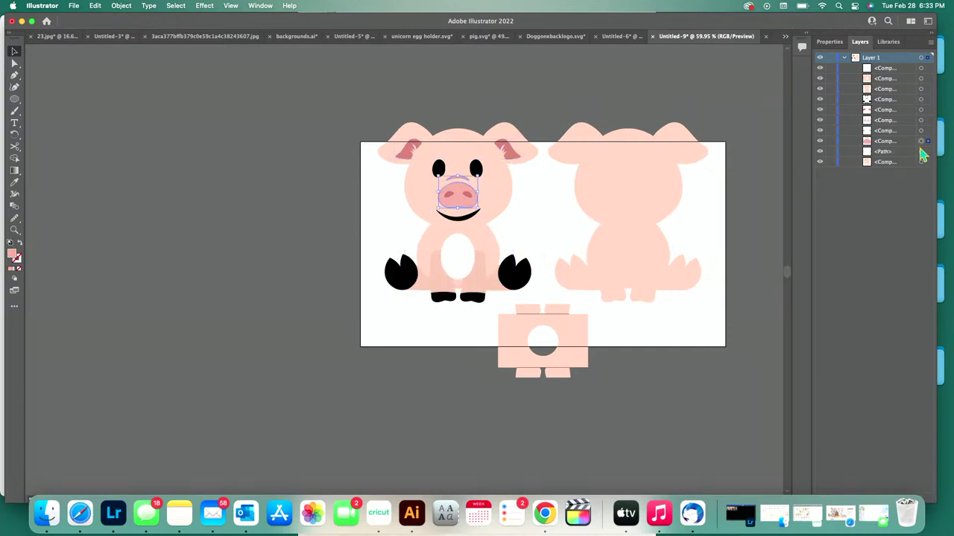
left_click(920, 151)
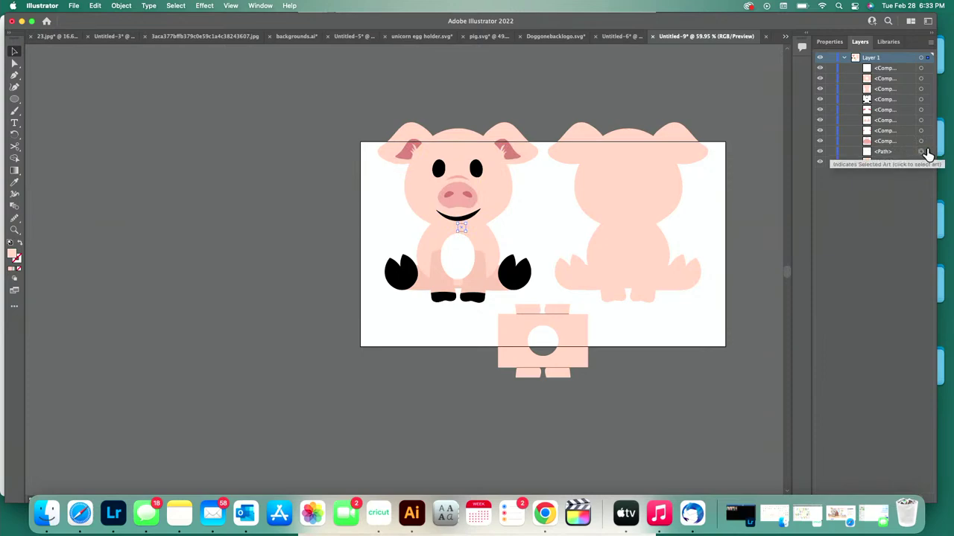
- Delete the tiny stray path between the pig's mouth and the egg-shaped opening
scroll(457, 221, "up", 3)
scroll(485, 241, "up", 3)
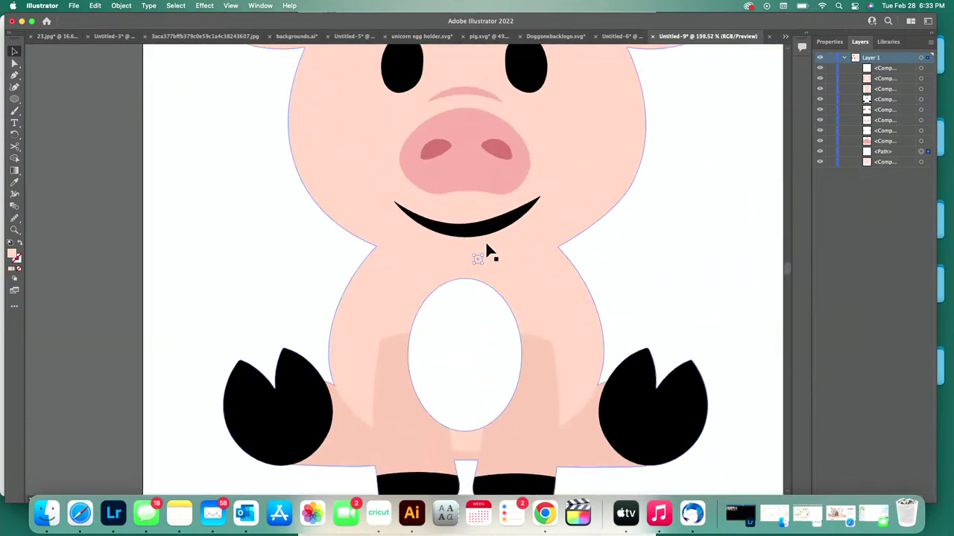
scroll(473, 313, "up", 5)
scroll(471, 306, "down", 5)
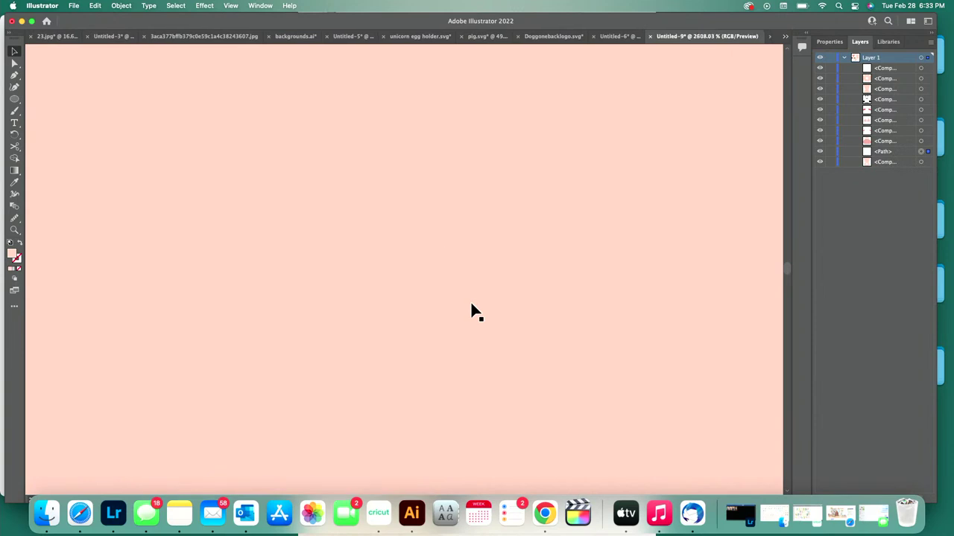
scroll(468, 316, "down", 1)
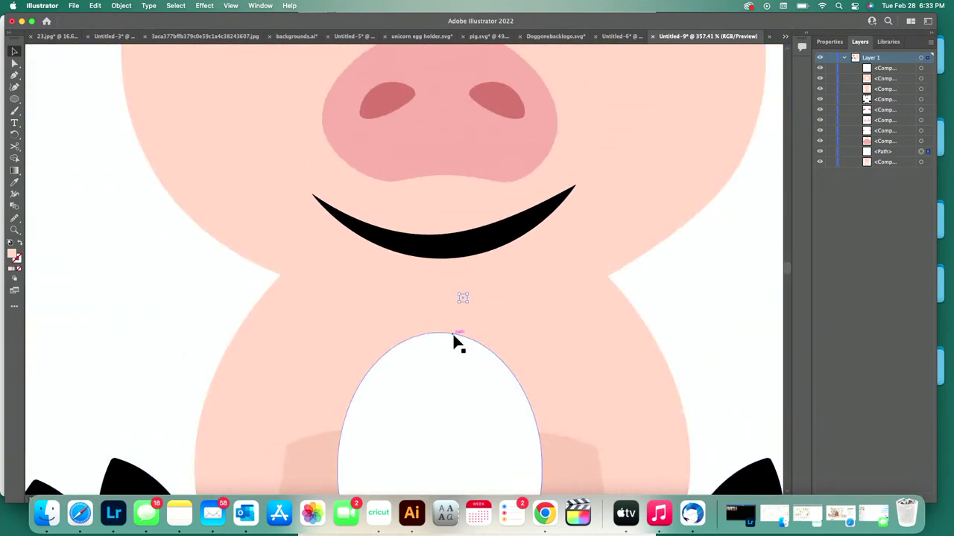
scroll(452, 332, "up", 3)
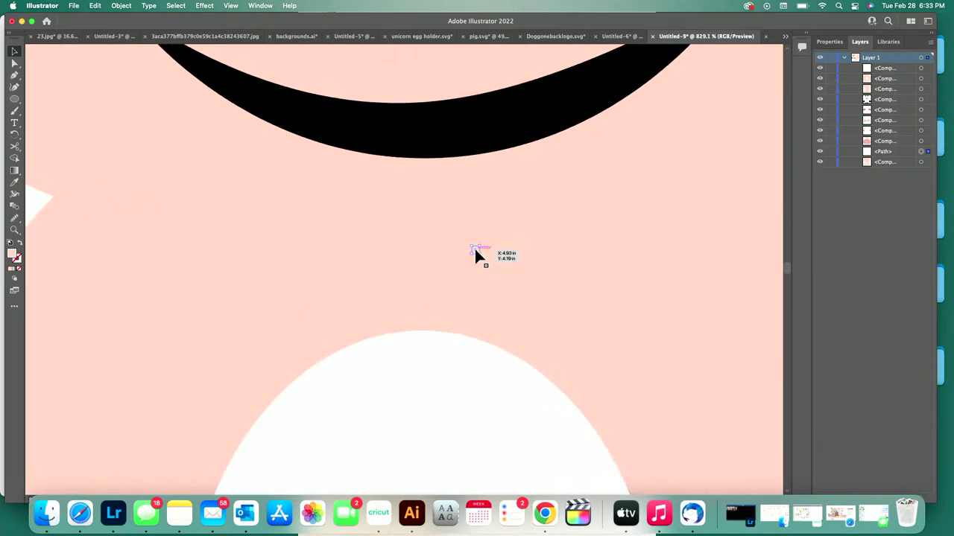
scroll(474, 247, "down", 1)
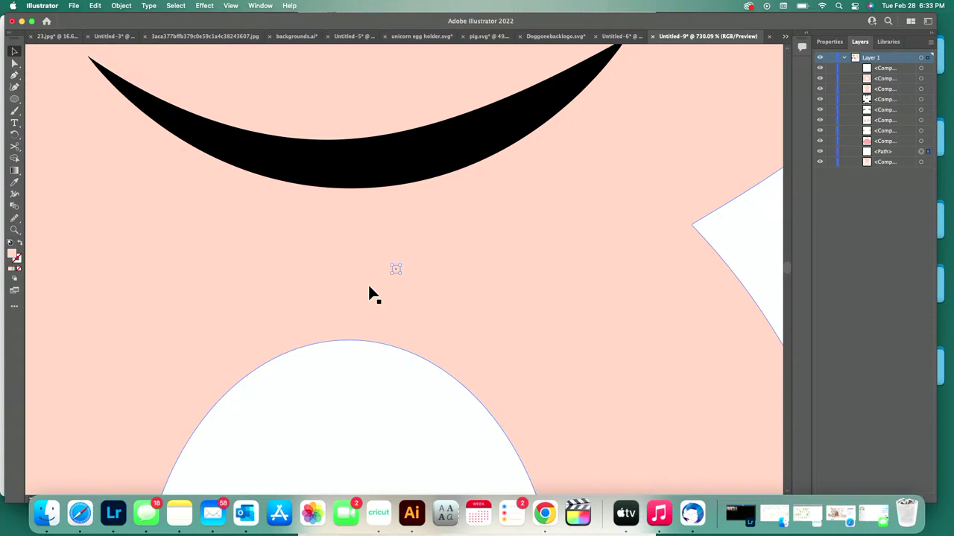
scroll(369, 287, "down", 10)
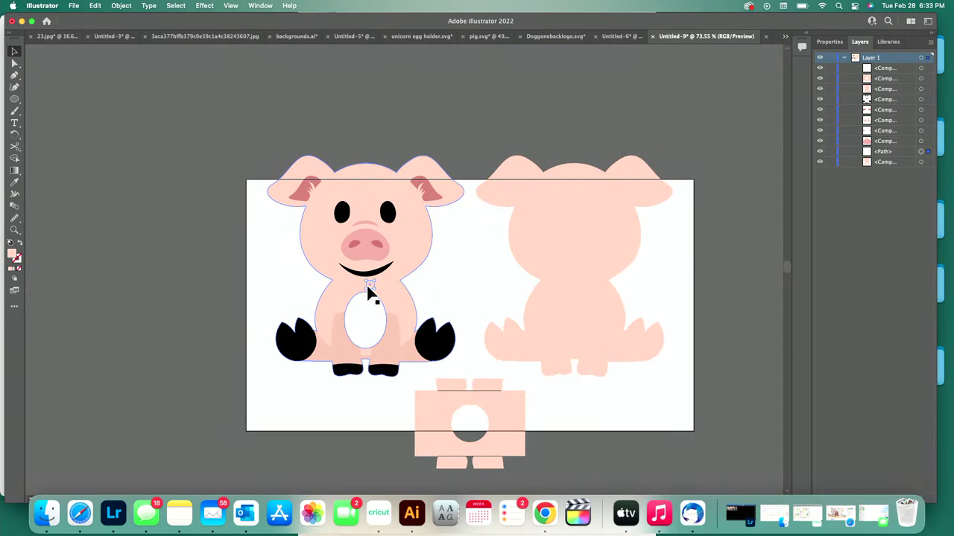
scroll(403, 284, "up", 6)
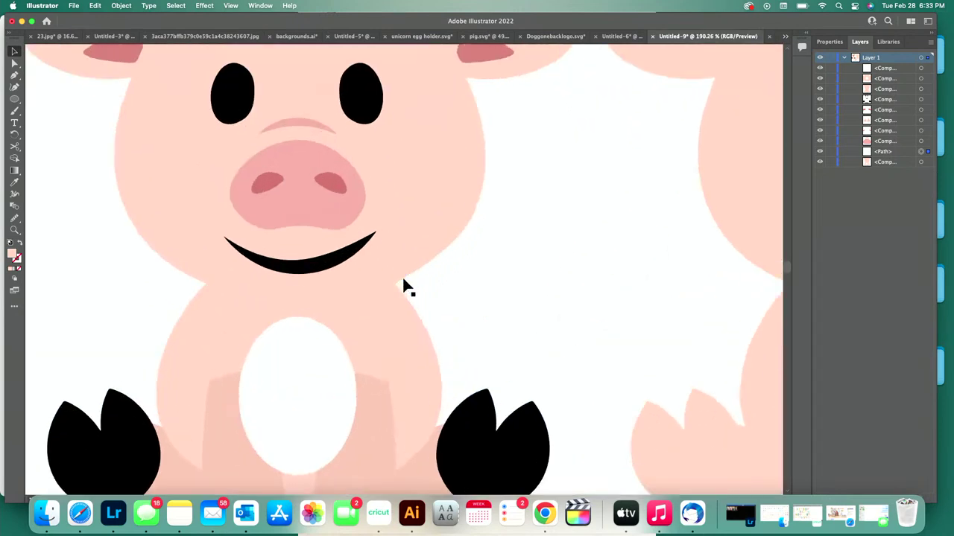
left_click(392, 287)
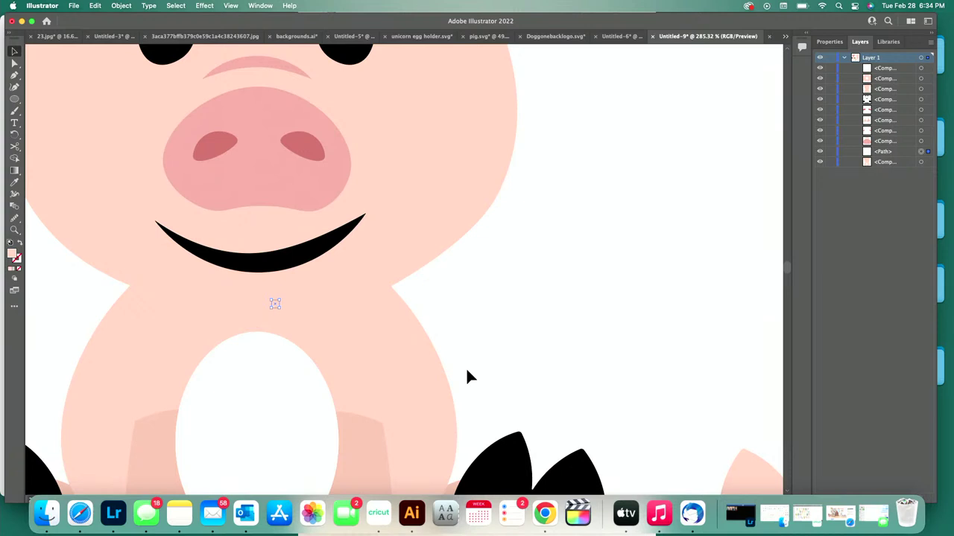
left_click(497, 265)
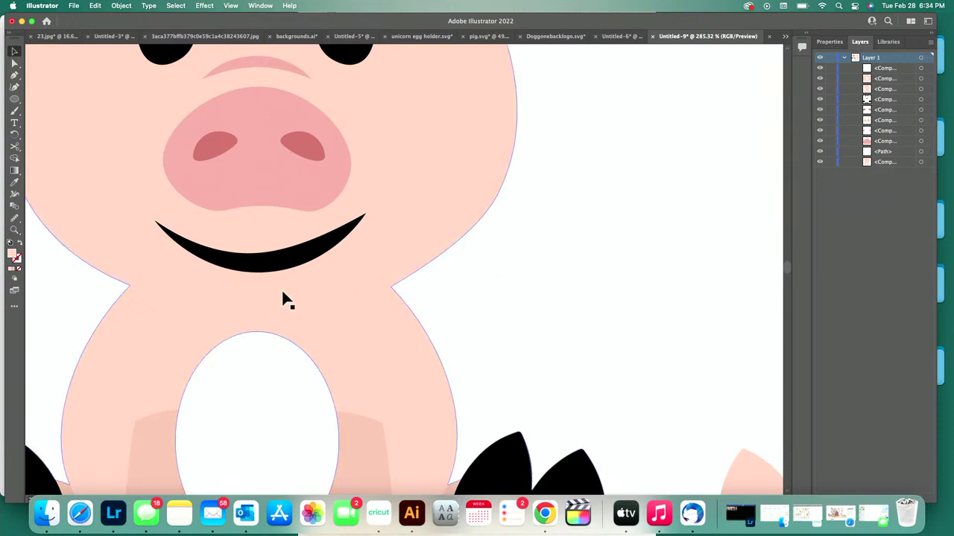
left_click(274, 304)
key("Delete")
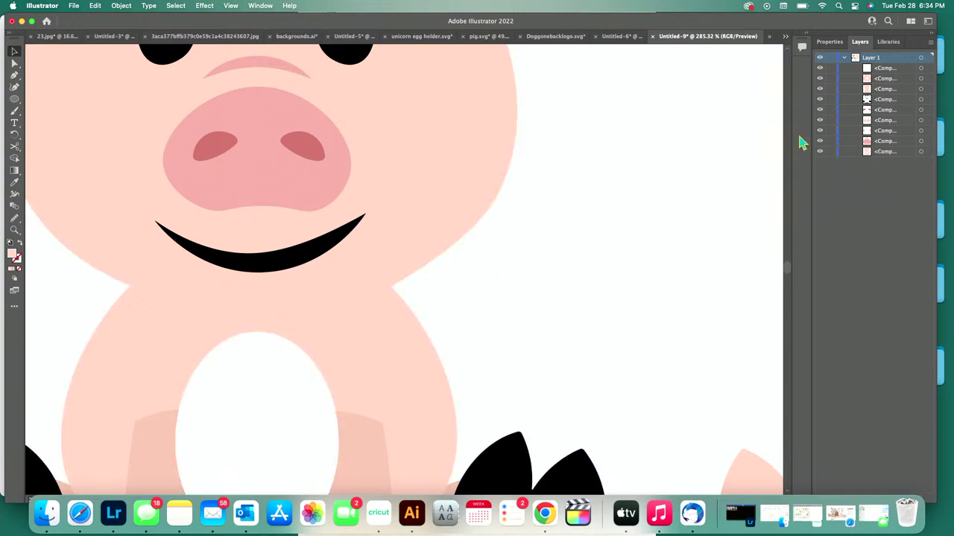
- Export the finished pig artwork to the Desktop as an SVG file named egg holder pig
left_click(920, 151)
scroll(561, 207, "down", 5)
left_click(427, 391)
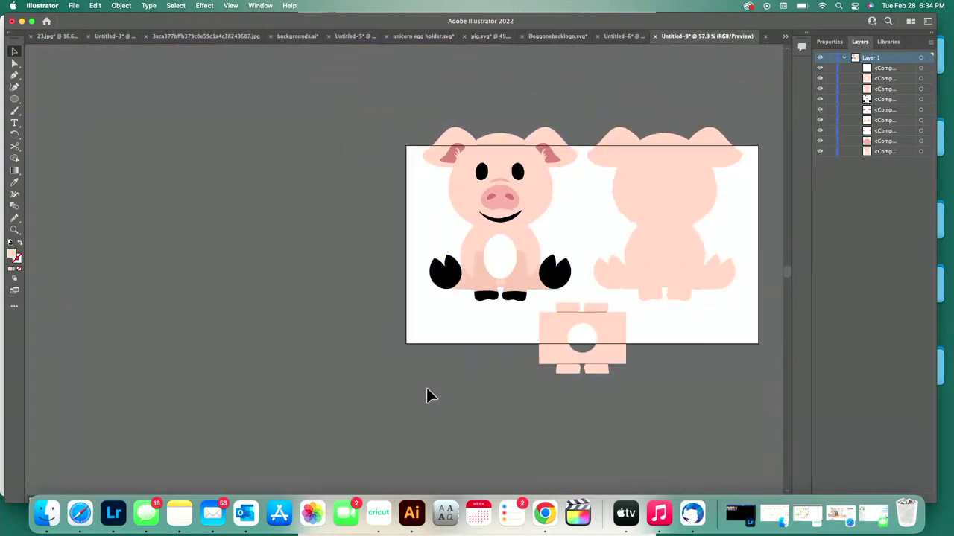
left_click(75, 6)
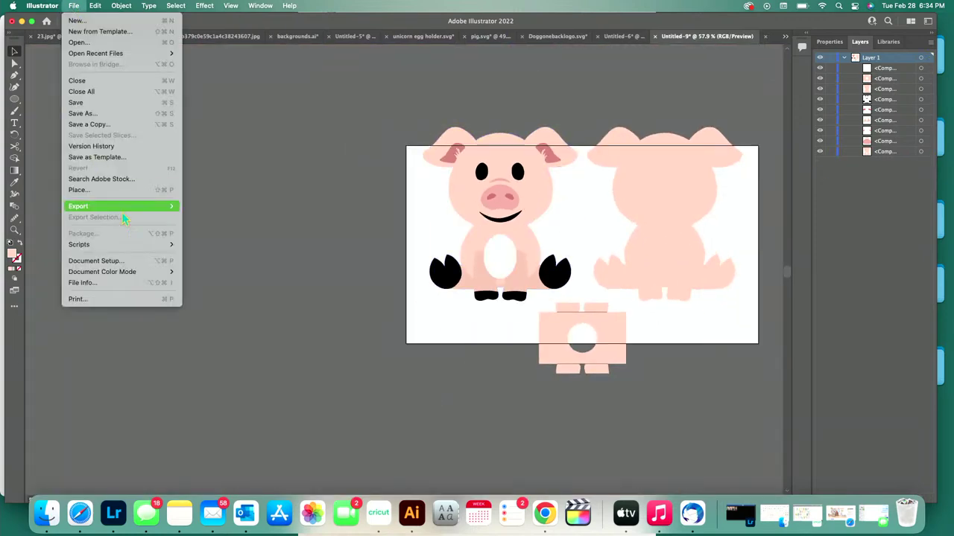
mouse_move(126, 207)
left_click(216, 217)
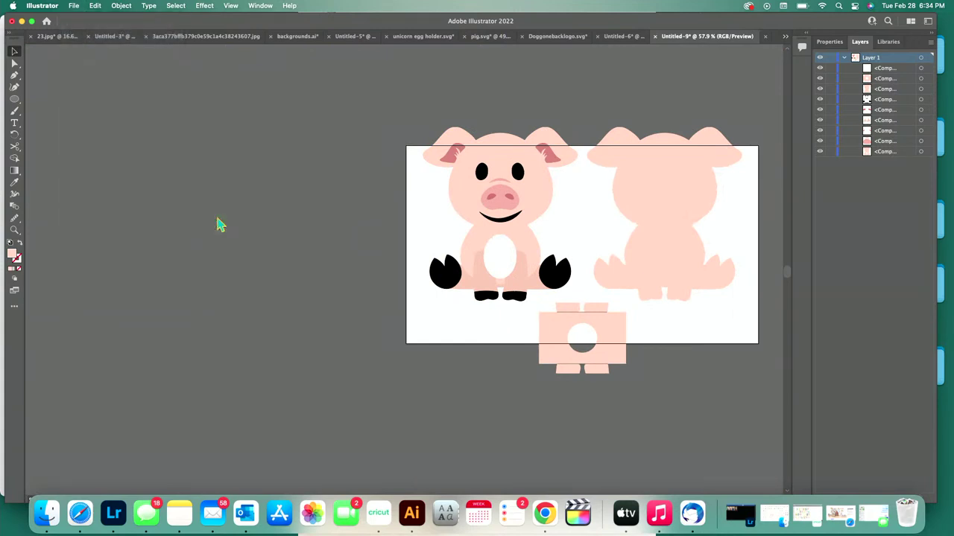
type("egg holder pig")
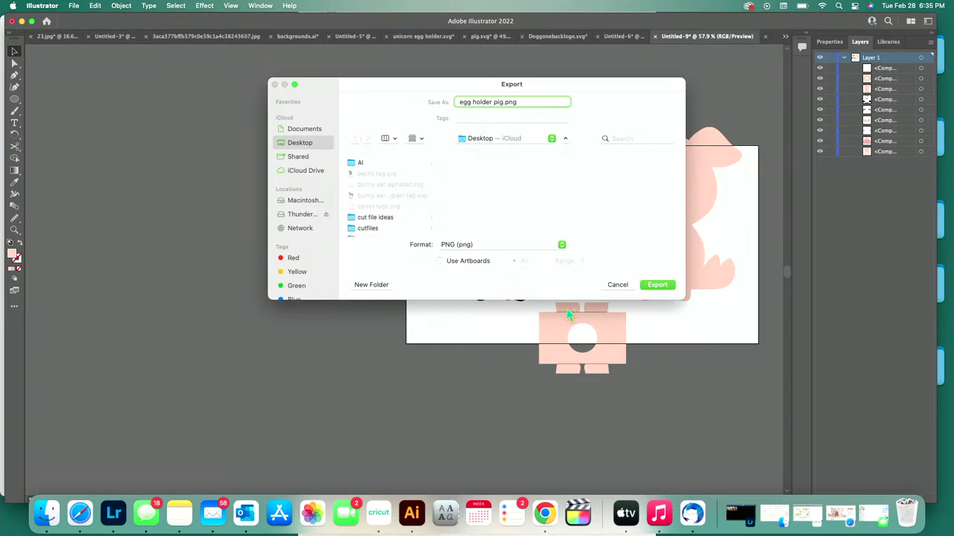
left_click(562, 245)
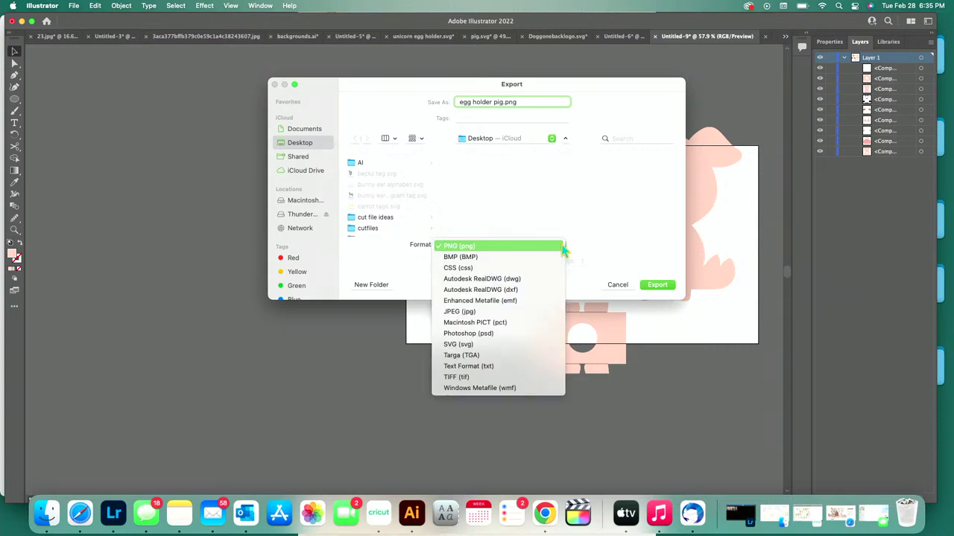
left_click(524, 344)
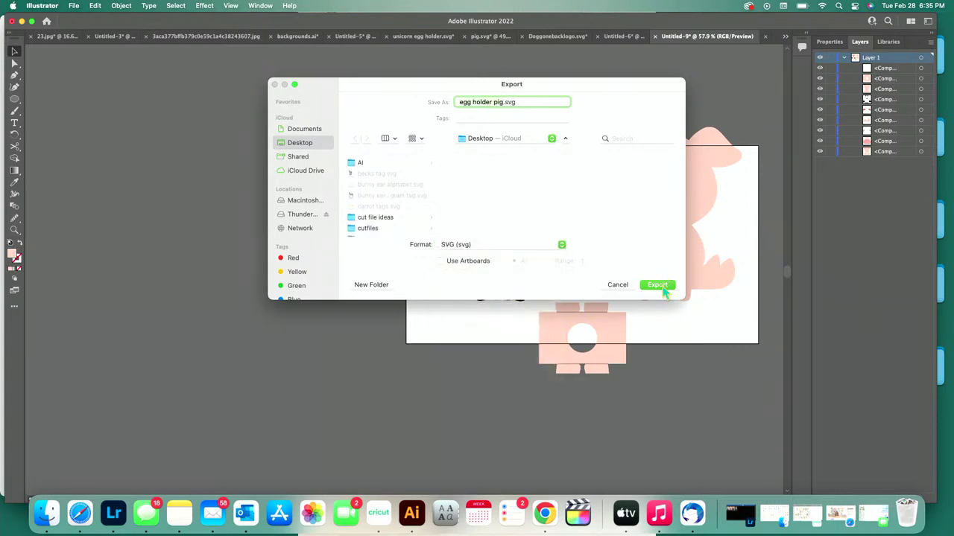
left_click(658, 285)
left_click(532, 304)
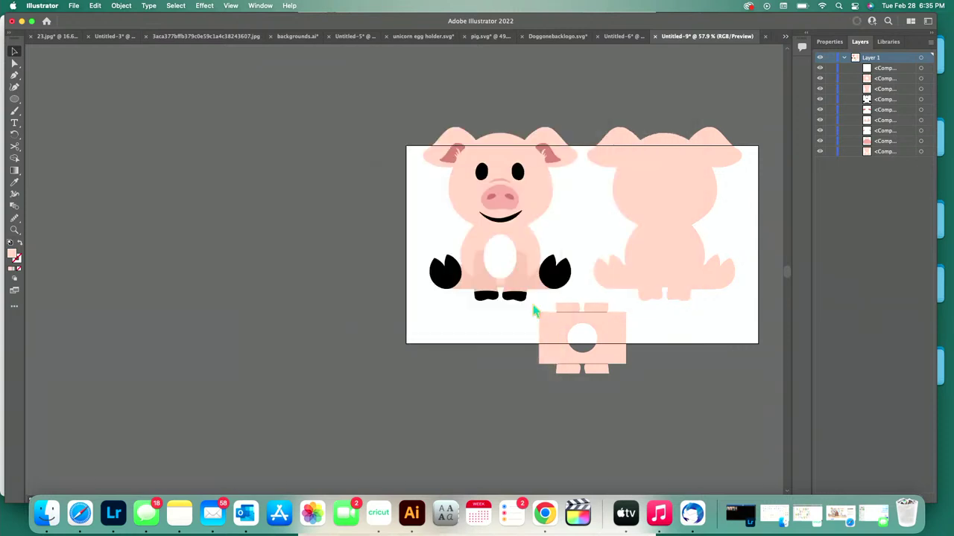
- Switch to Cricut Design Space and delete the Bunny Ear Alphabet design from the canvas
left_click(379, 513)
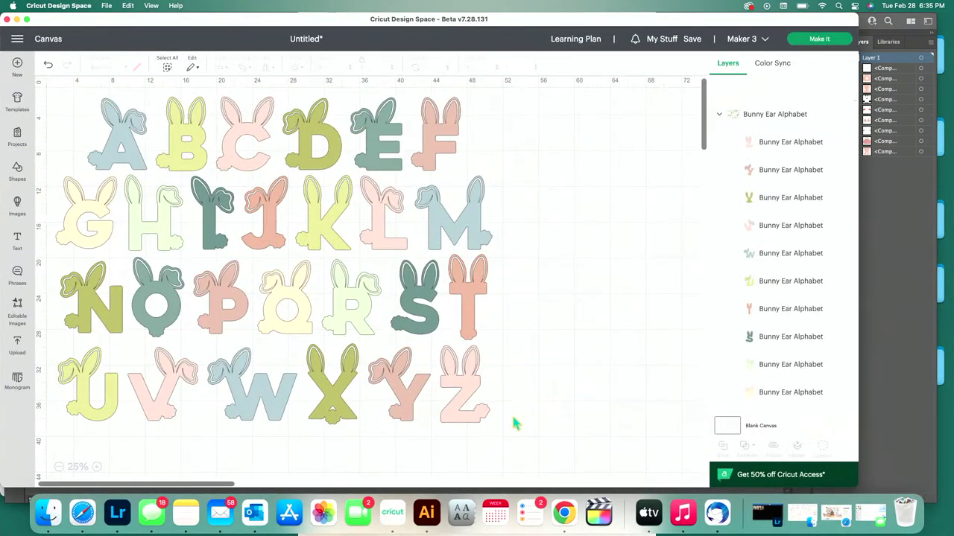
left_click_drag(513, 419, 42, 83)
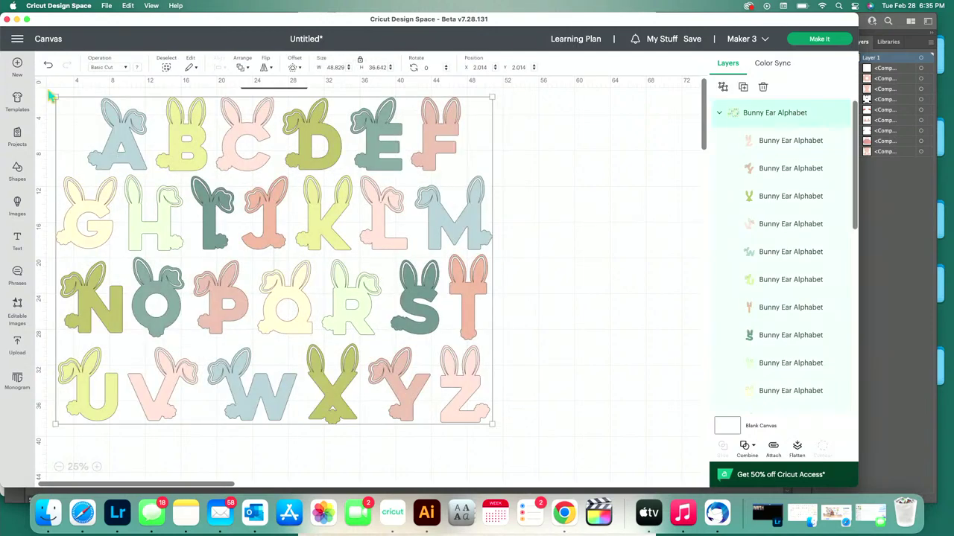
key("Delete")
- Upload egg holder pig.svg from the Desktop as a cut image and add it to the canvas
left_click(17, 345)
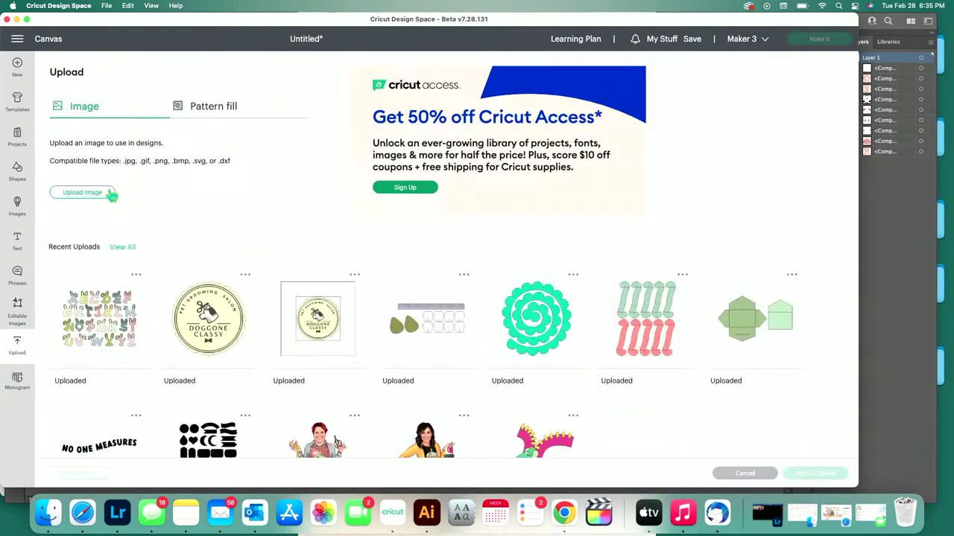
left_click(83, 192)
left_click(472, 258)
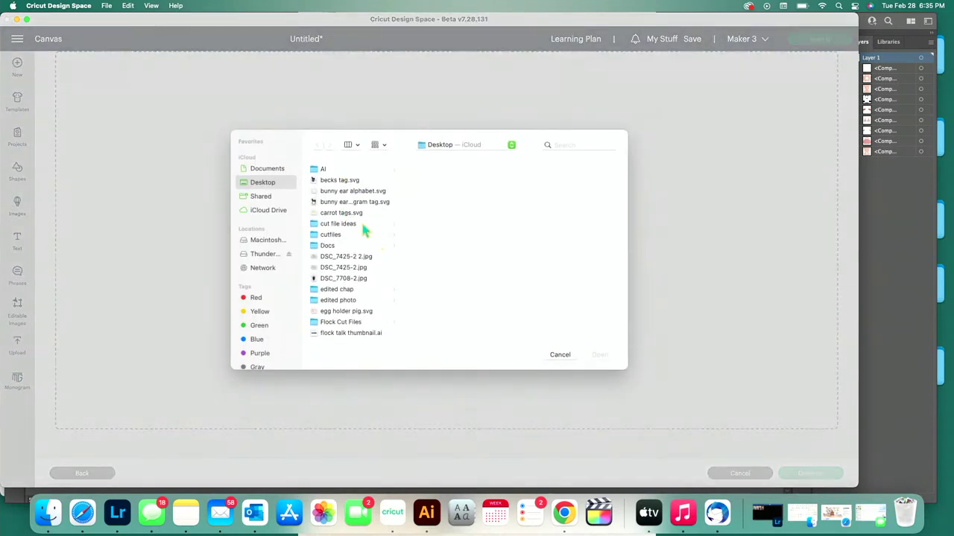
scroll(356, 298, "down", 2)
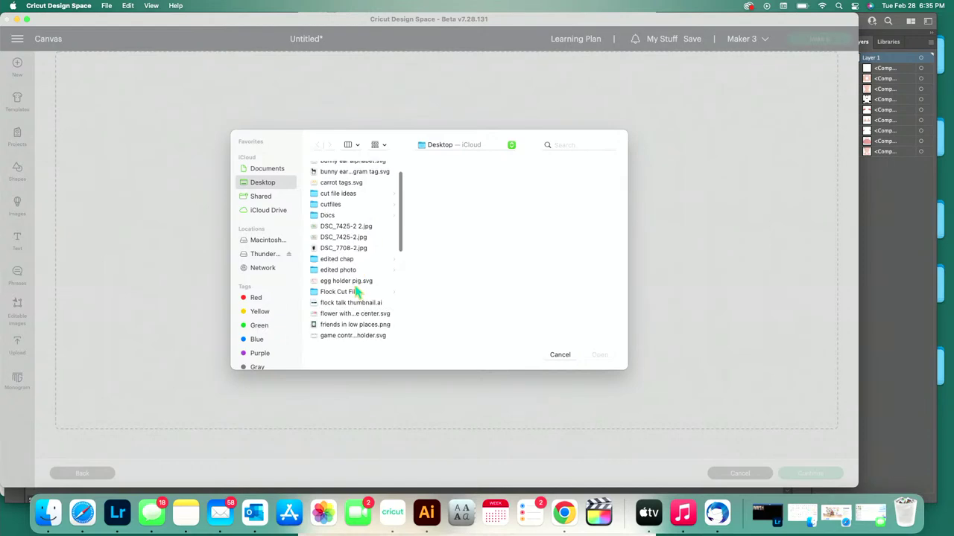
left_click(354, 282)
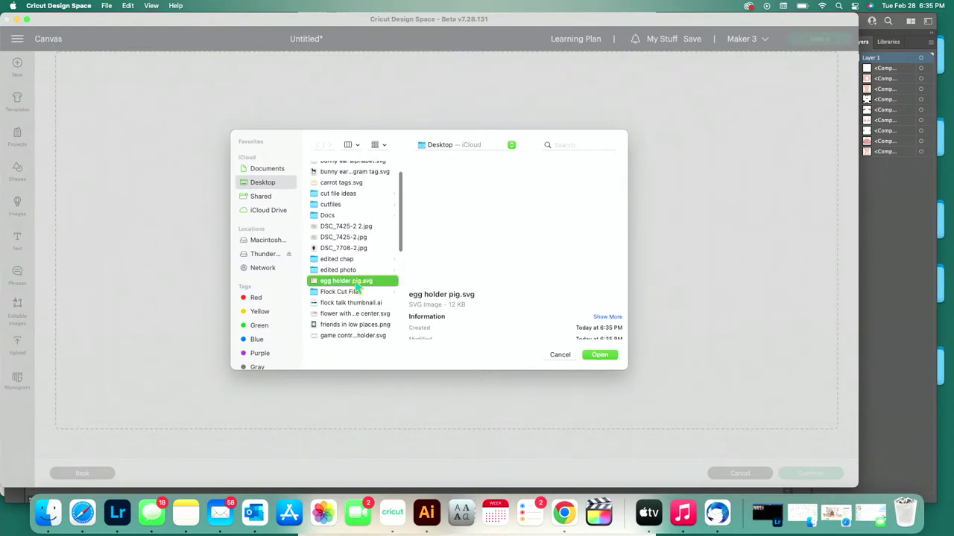
left_click(601, 356)
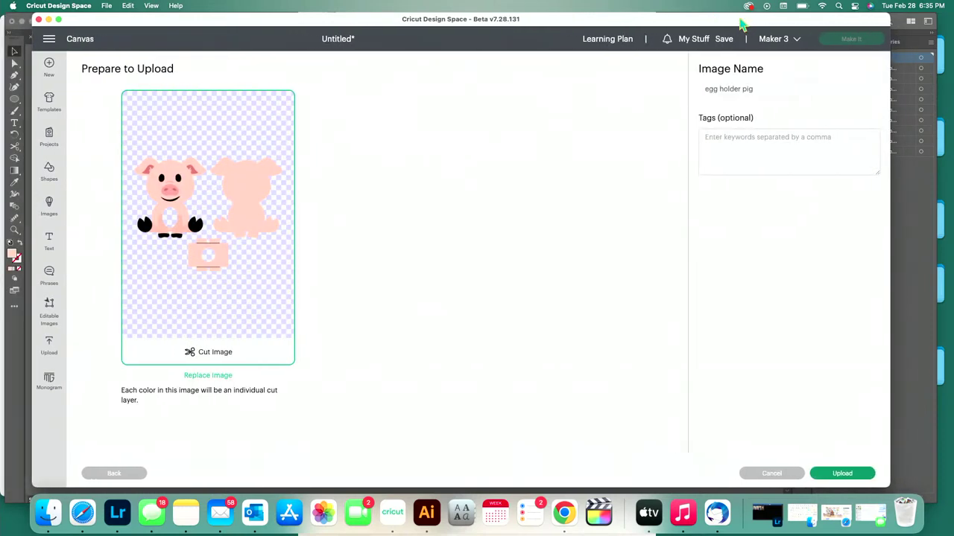
left_click(825, 475)
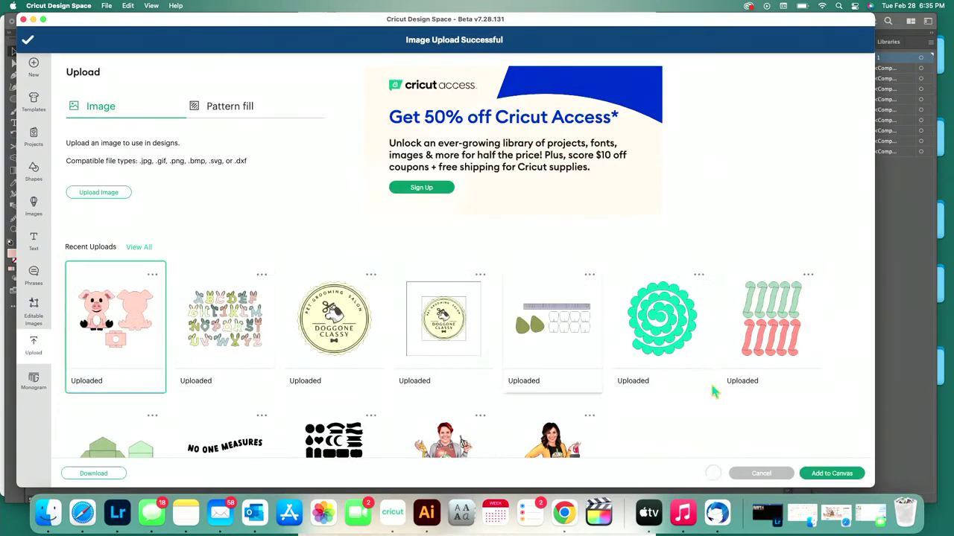
left_click(849, 476)
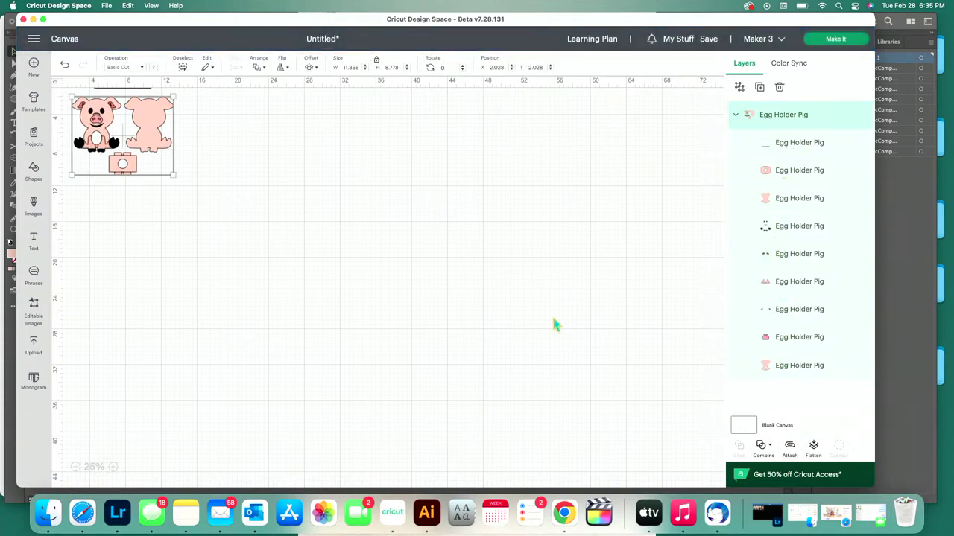
- Ungroup the Egg Holder Pig design into its separate layers
left_click(114, 467)
left_click(114, 466)
left_click(114, 466)
left_click(114, 467)
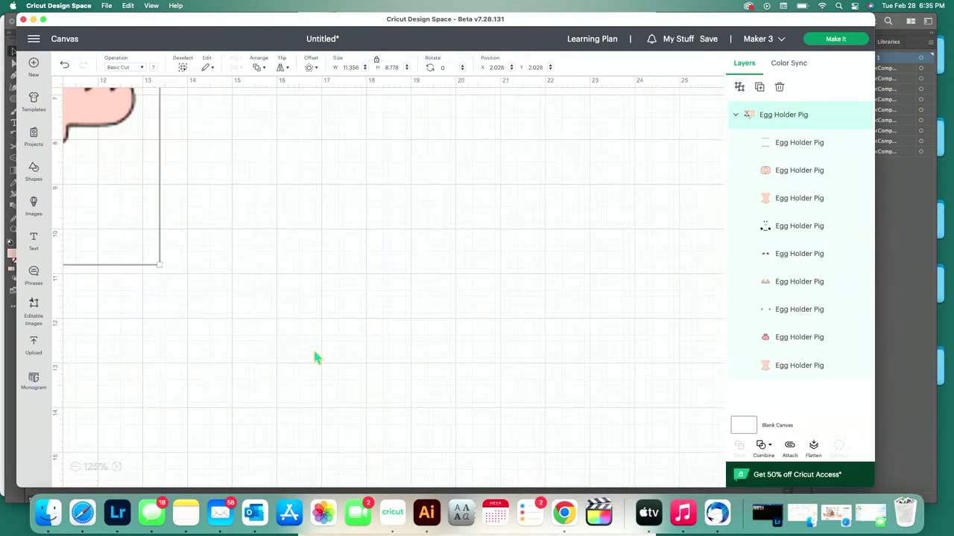
scroll(314, 357, "left", 10)
scroll(314, 356, "up", 5)
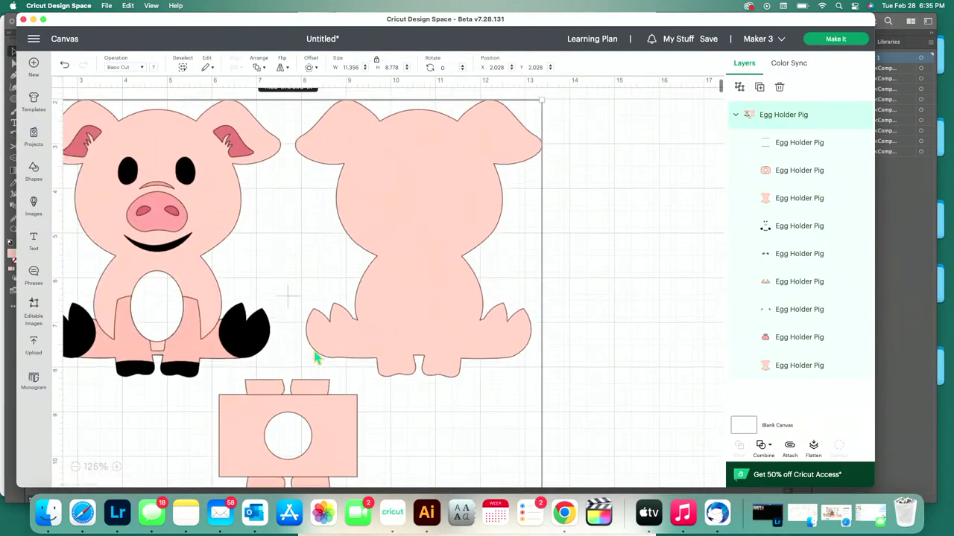
left_click(673, 272)
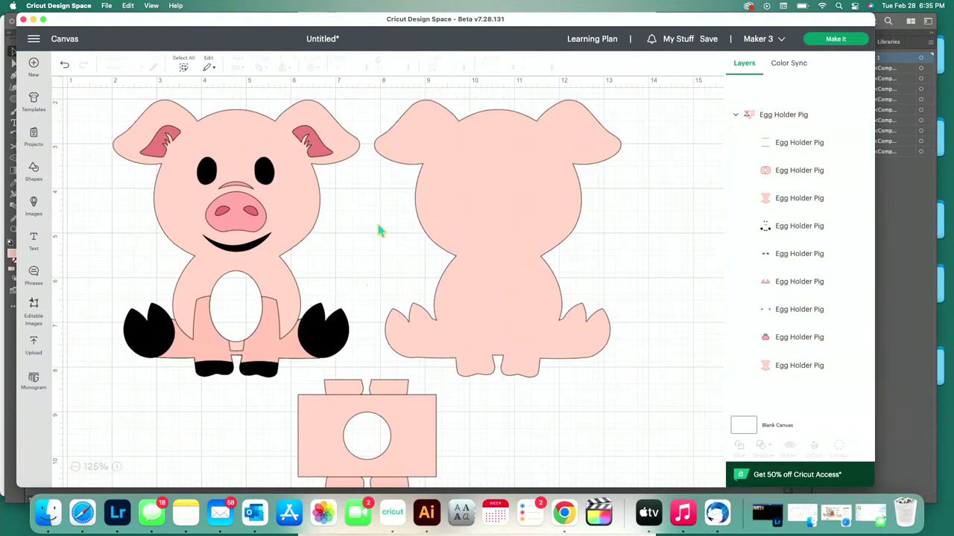
scroll(360, 239, "down", 5)
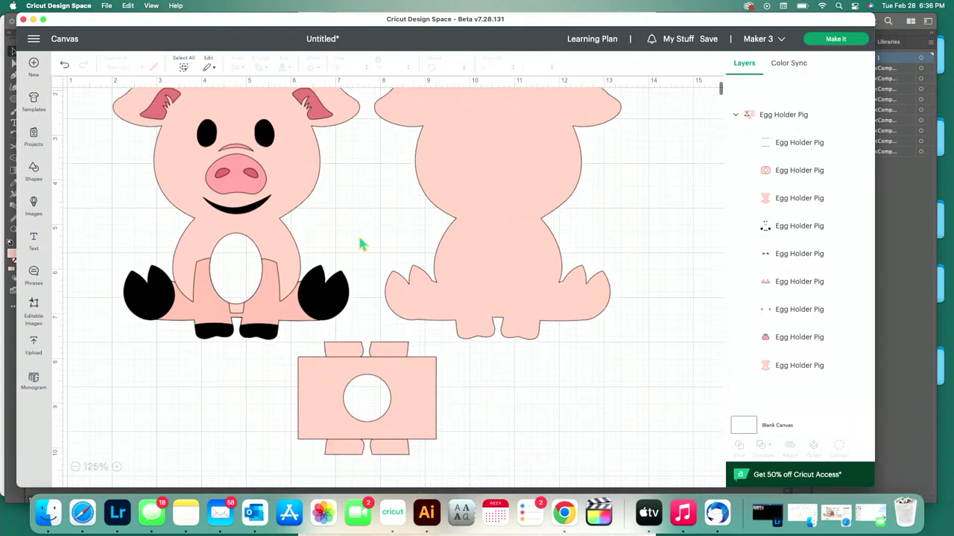
left_click(499, 190)
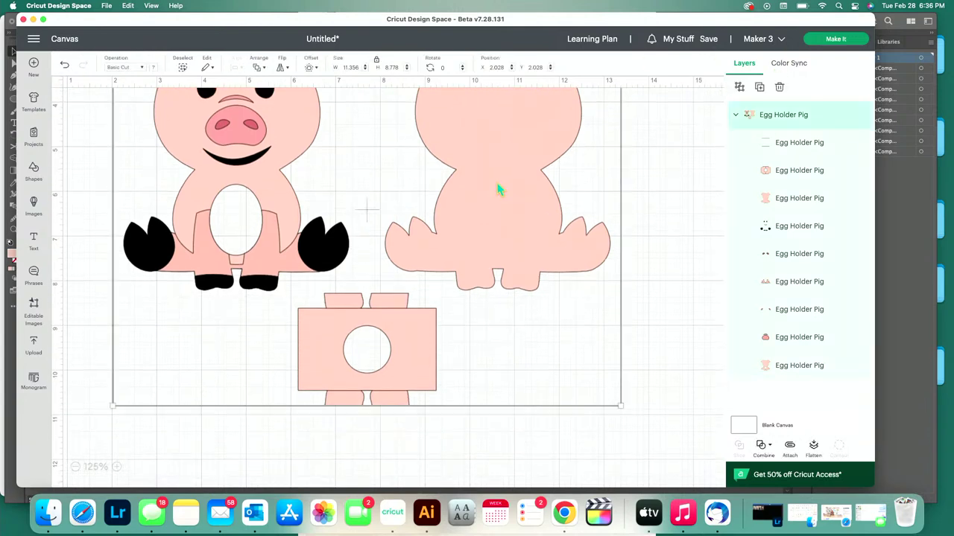
left_click(740, 88)
left_click(684, 206)
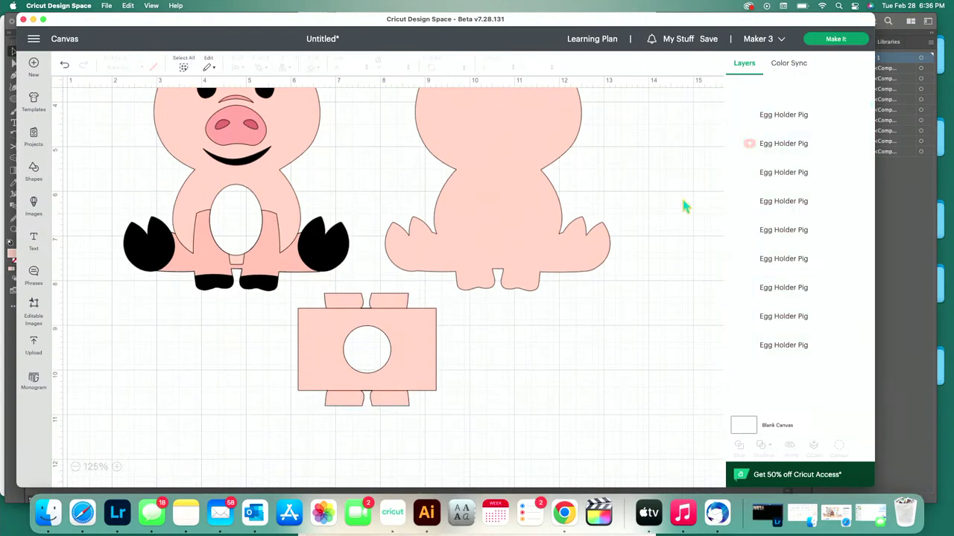
- Change the base's fold lines to the Score operation and attach them to the holed base
left_click(772, 123)
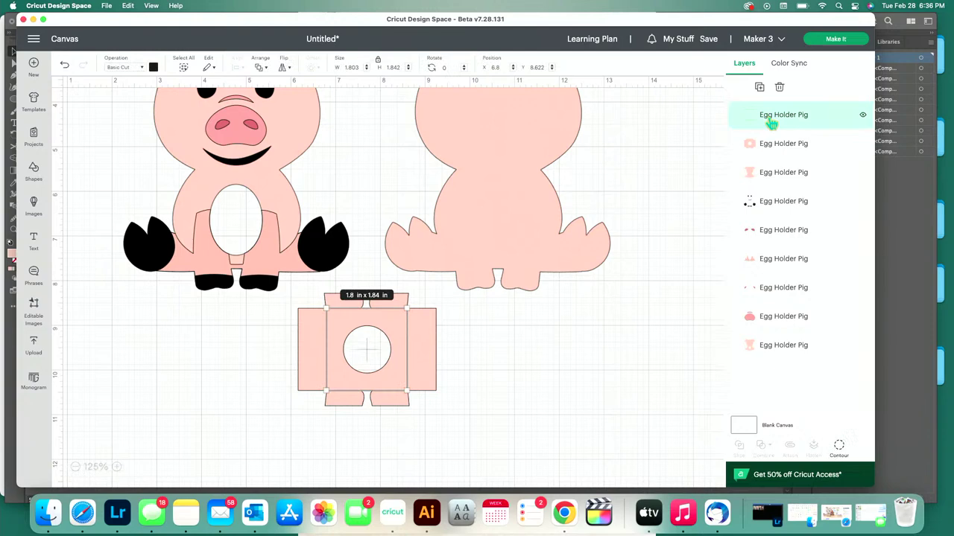
left_click(141, 68)
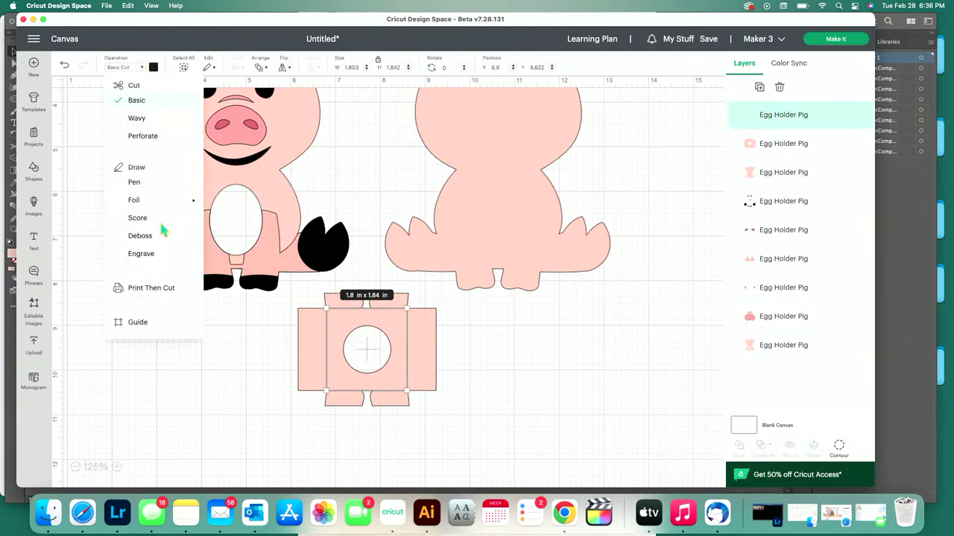
left_click(399, 465)
left_click_drag(441, 447, 272, 312)
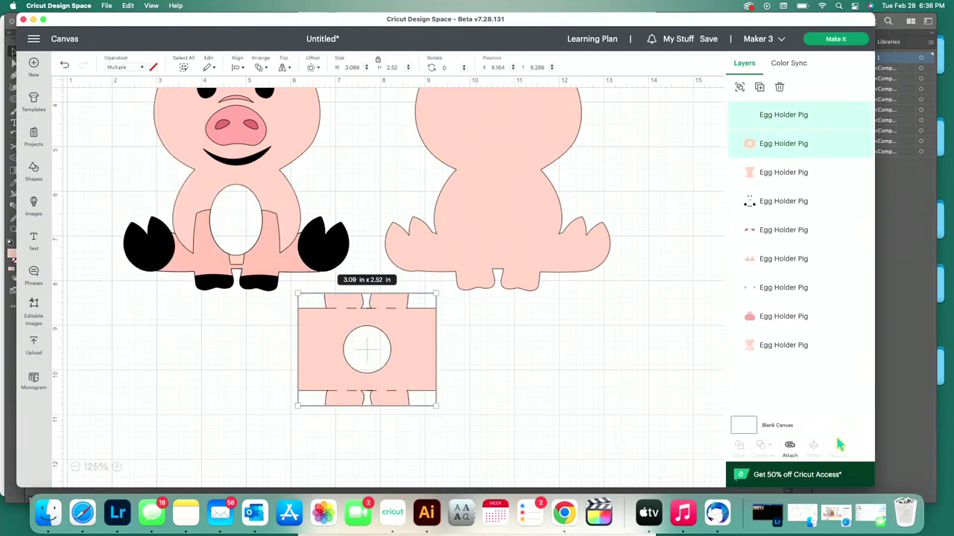
left_click(789, 447)
left_click(557, 398)
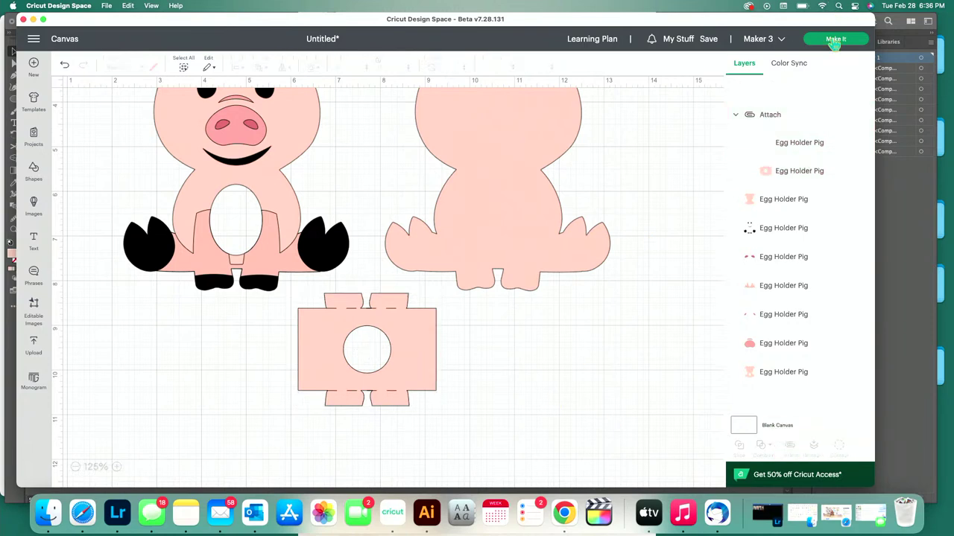
- Review how the pig's layers are laid out on the cutting mats, and return to the canvas
left_click(835, 39)
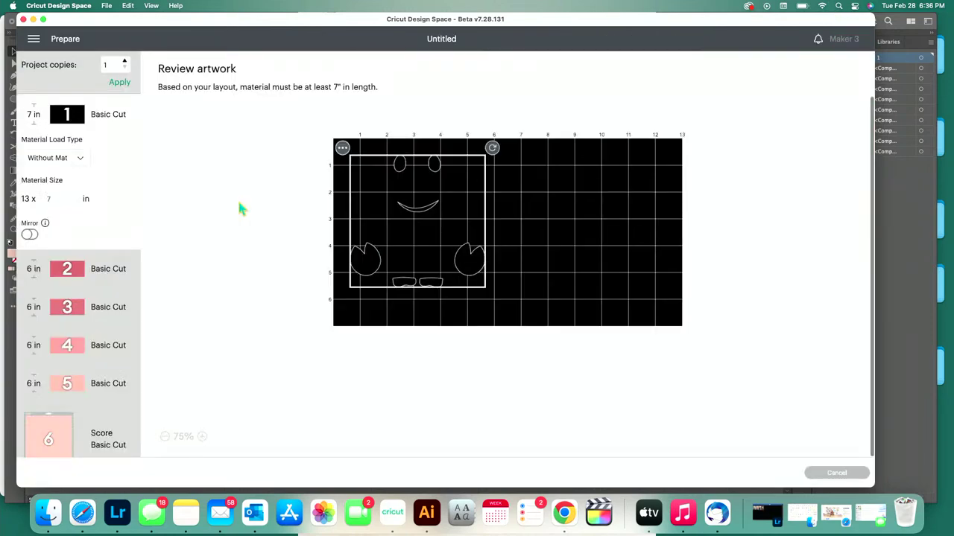
scroll(85, 294, "down", 5)
scroll(85, 298, "up", 5)
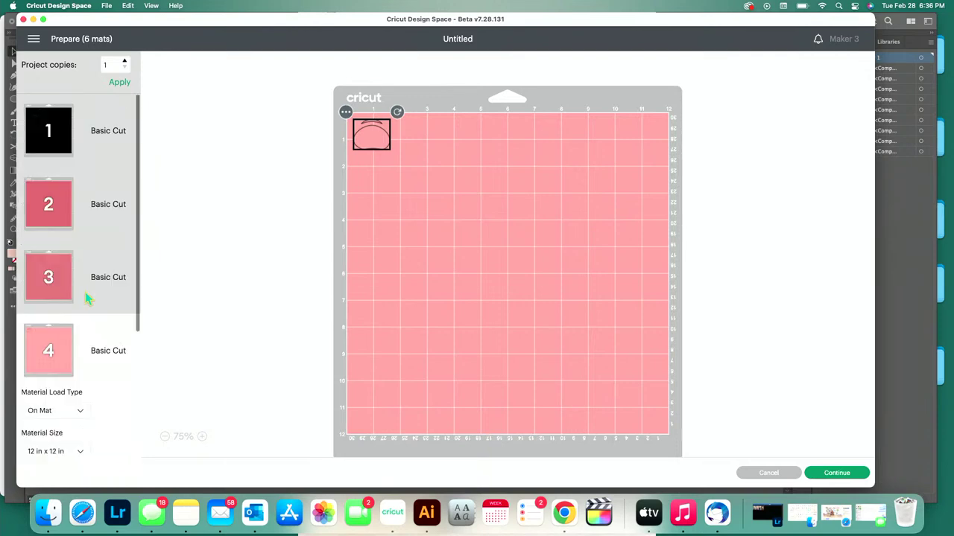
left_click(771, 474)
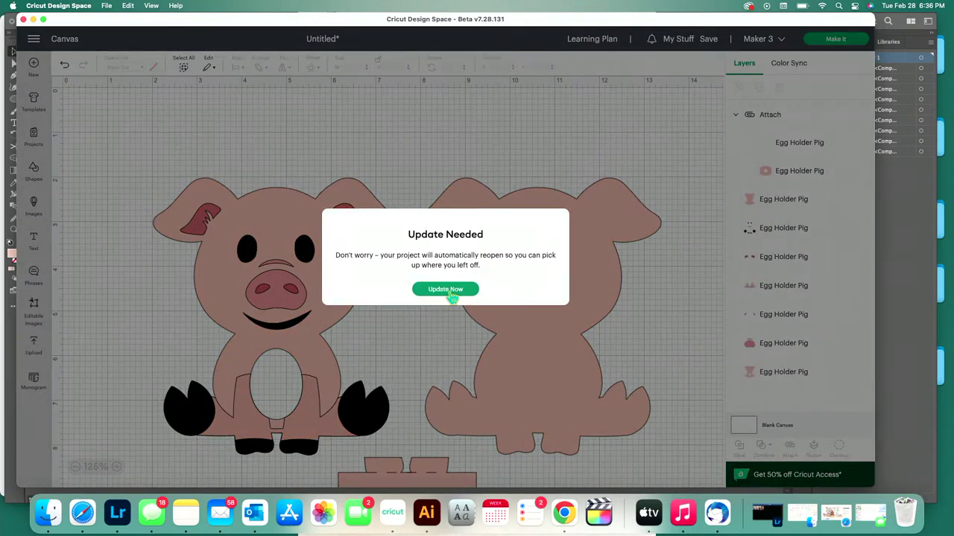
- Start the required Cricut Design Space update and relaunch the program
left_click(451, 290)
left_click(455, 294)
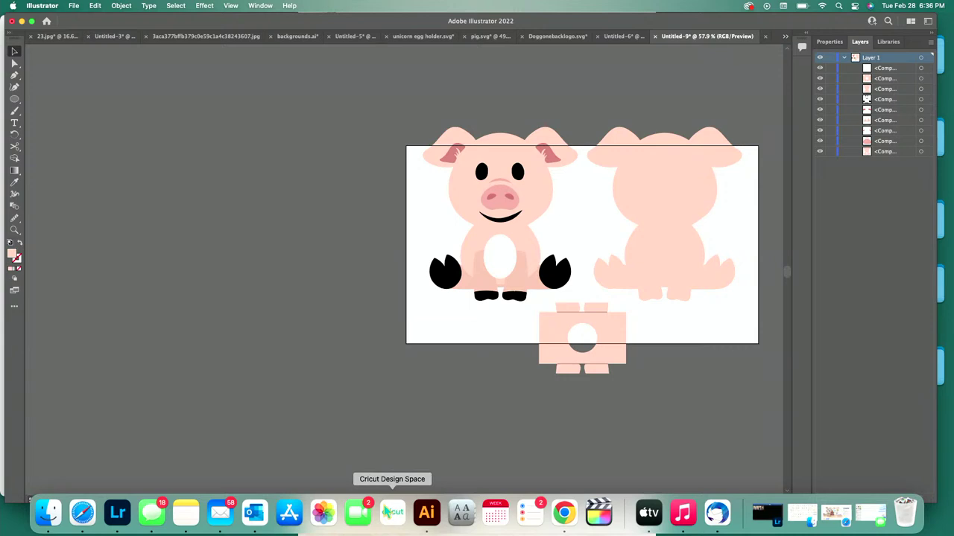
left_click(385, 512)
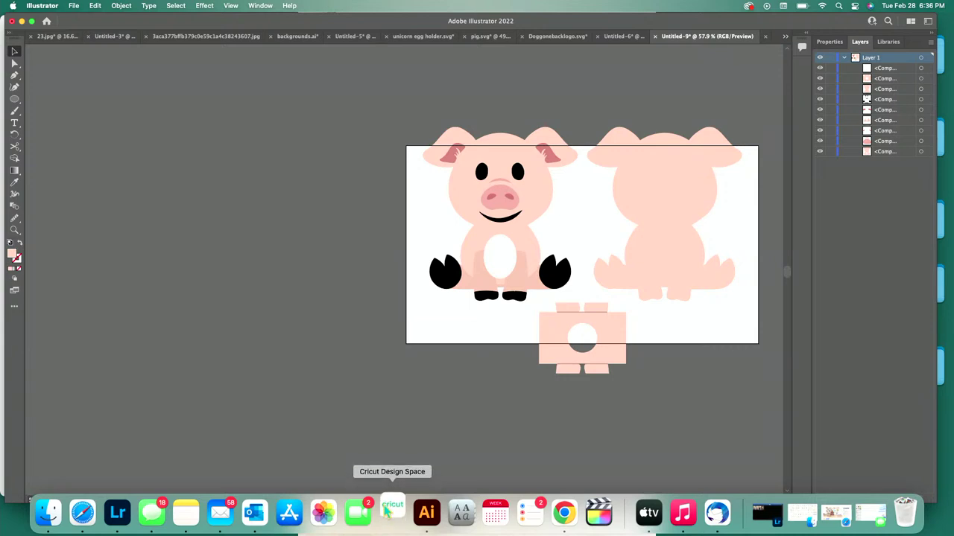